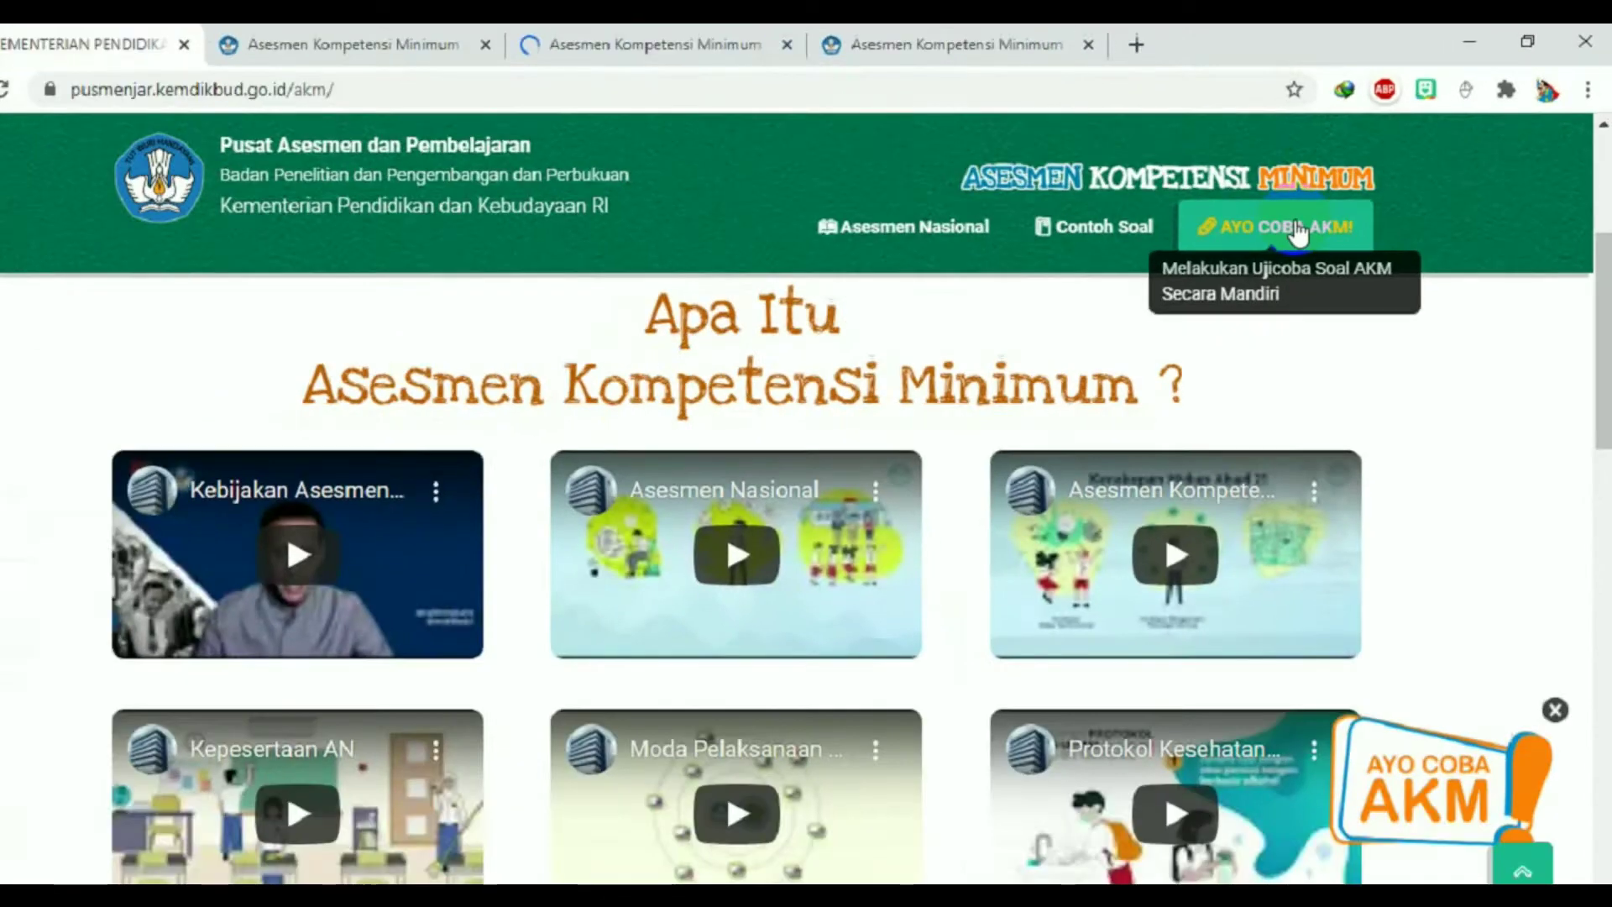
# Step: Open the AKM trial and continue with the Literasi material for the SMP/MTs level
pyautogui.click(1026, 412)
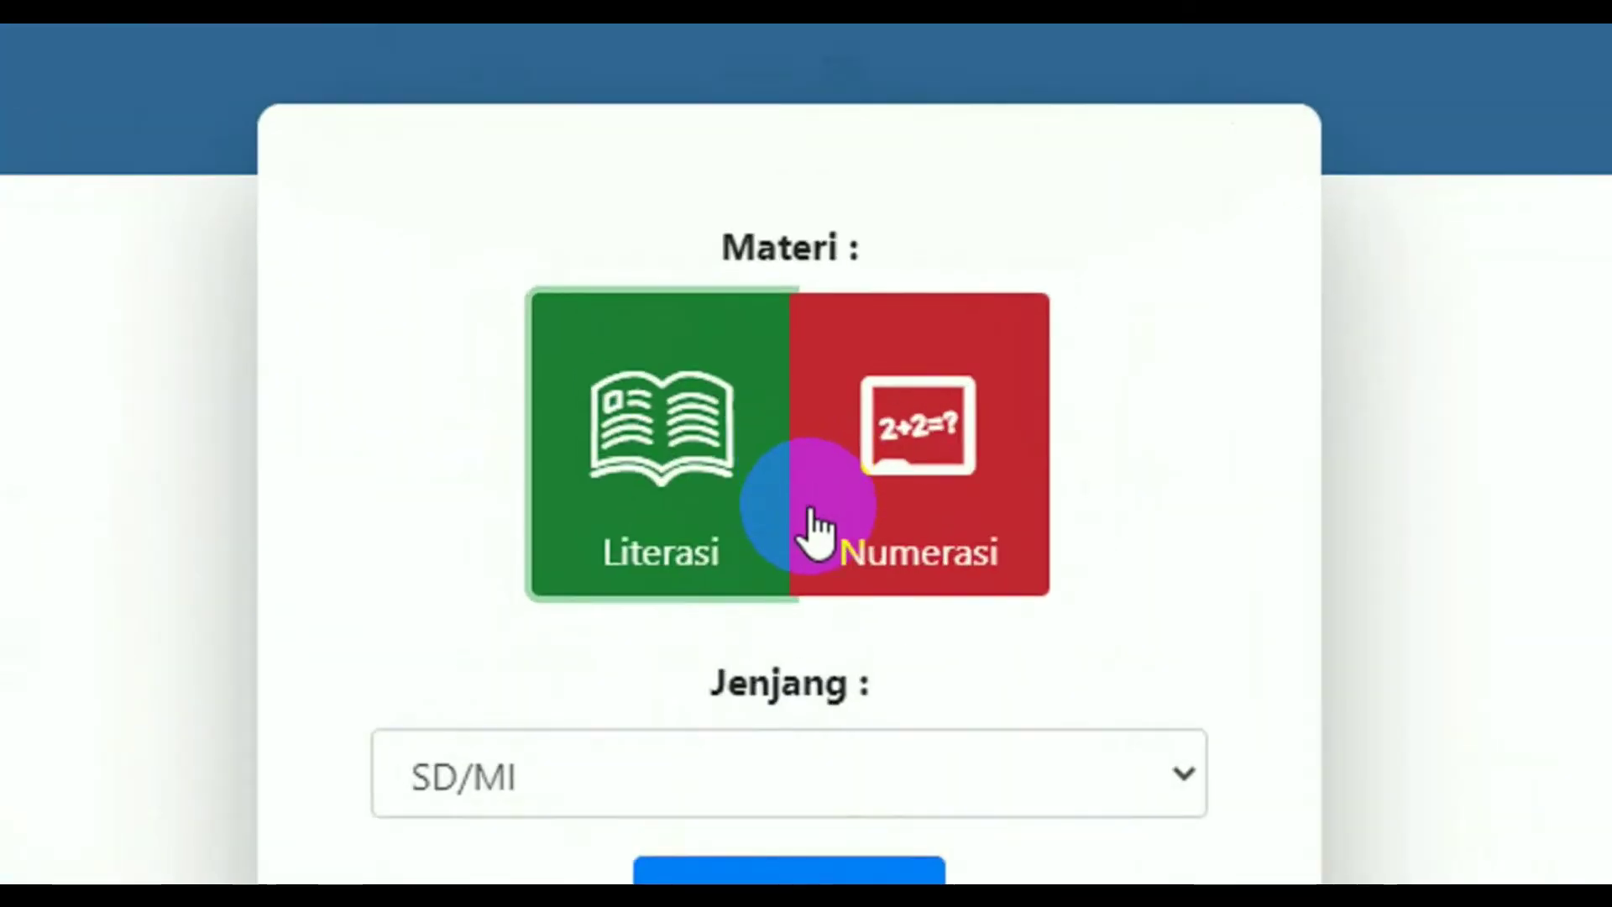
pyautogui.click(676, 571)
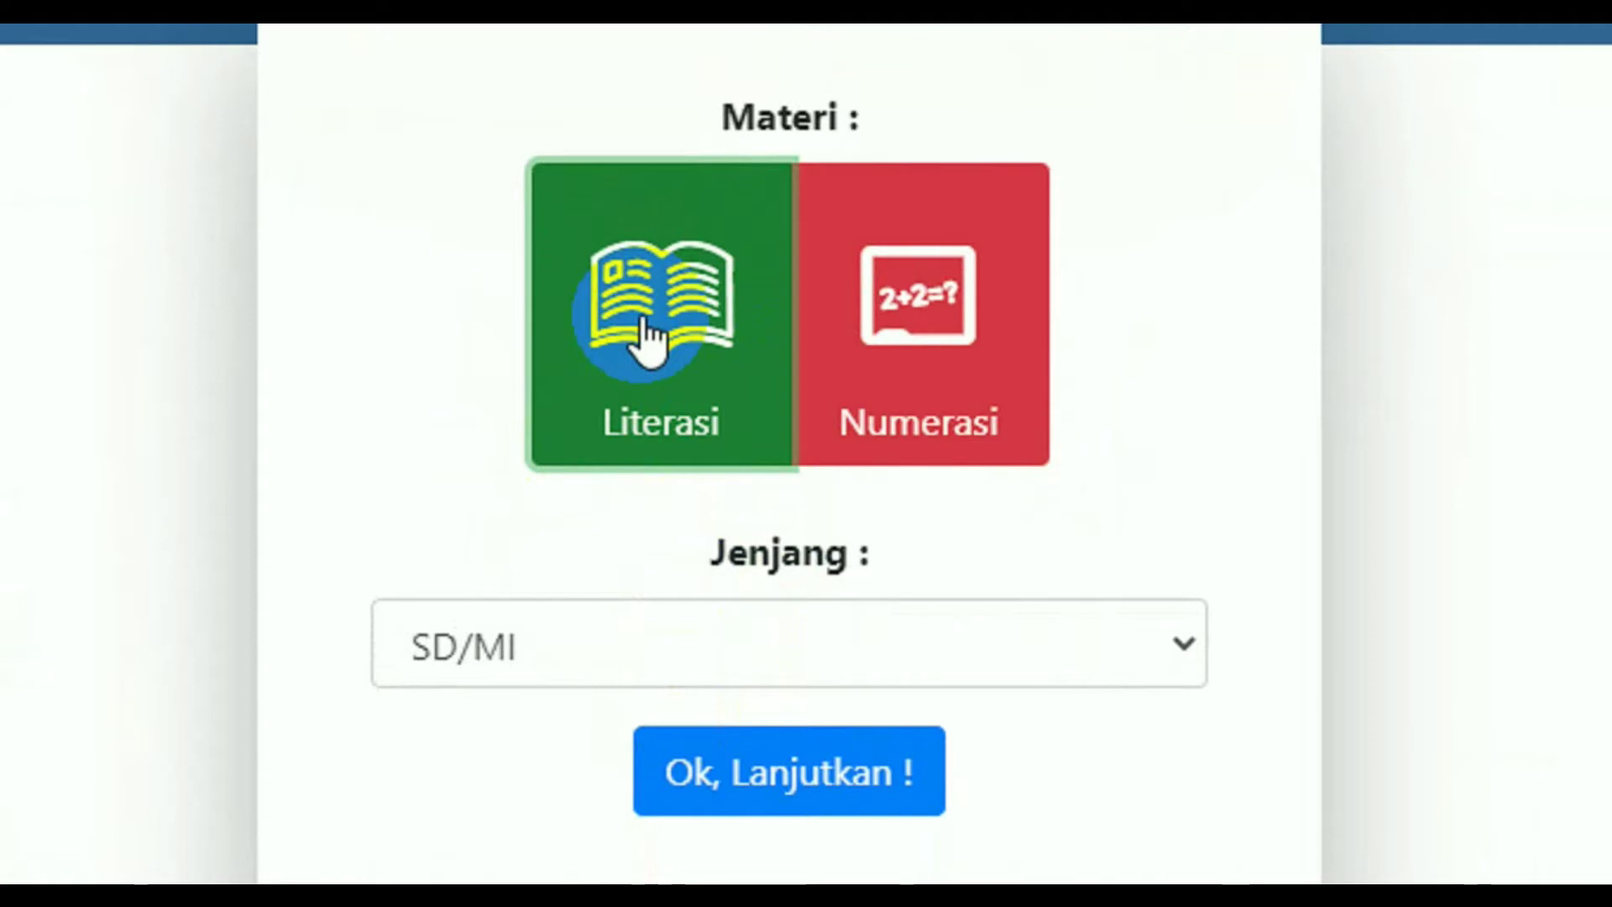
pyautogui.click(1201, 652)
pyautogui.scroll(-1, 613, 722)
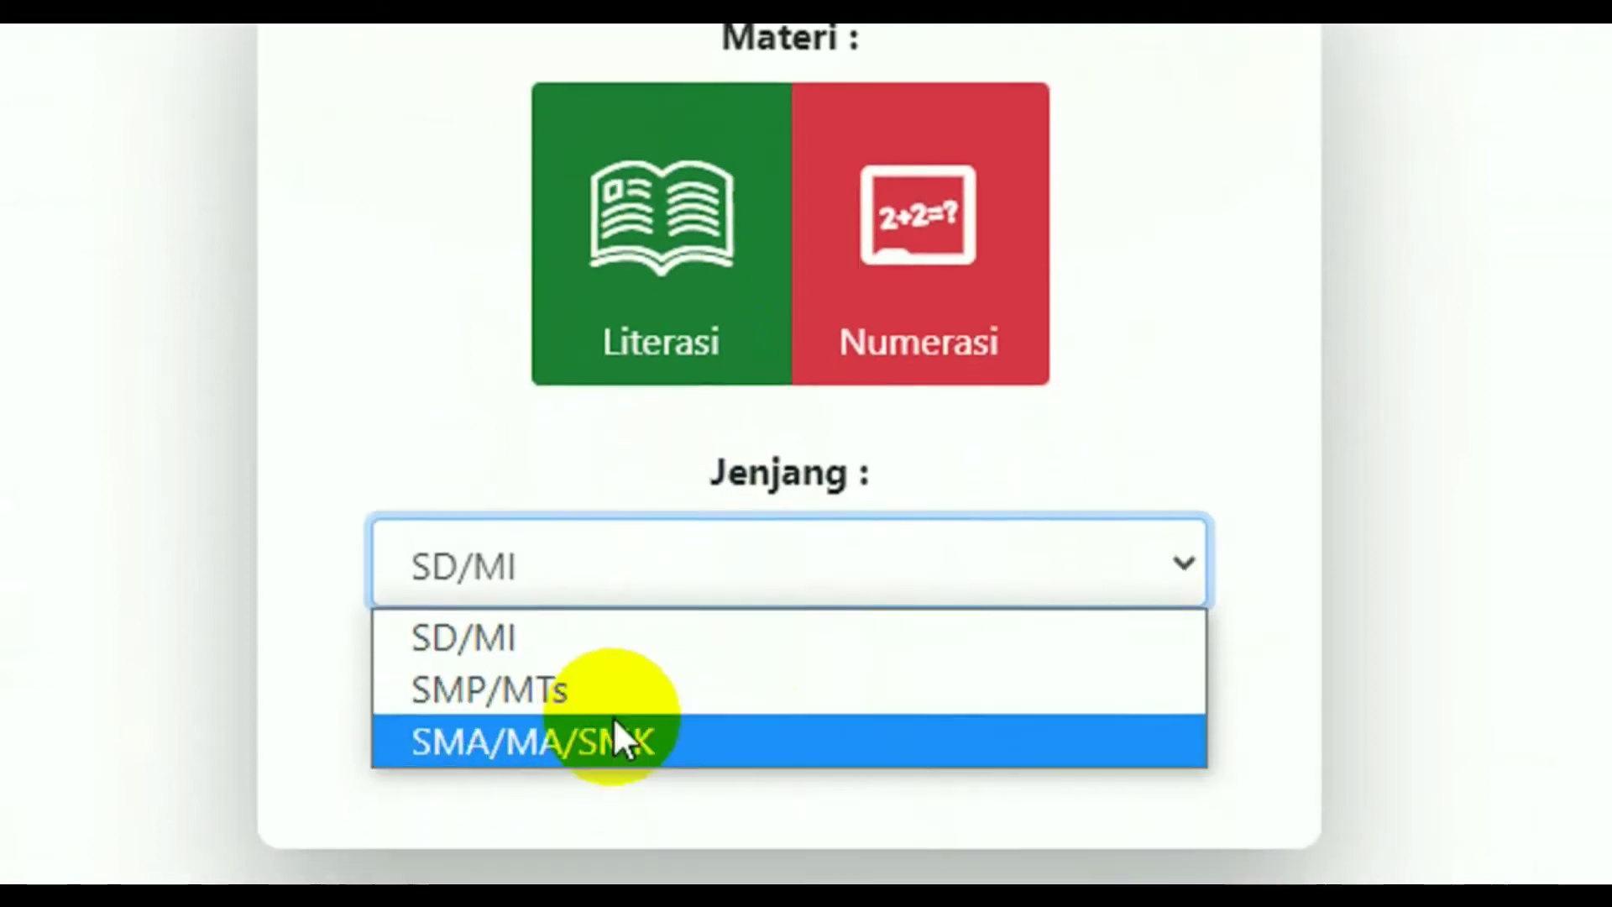
pyautogui.click(501, 657)
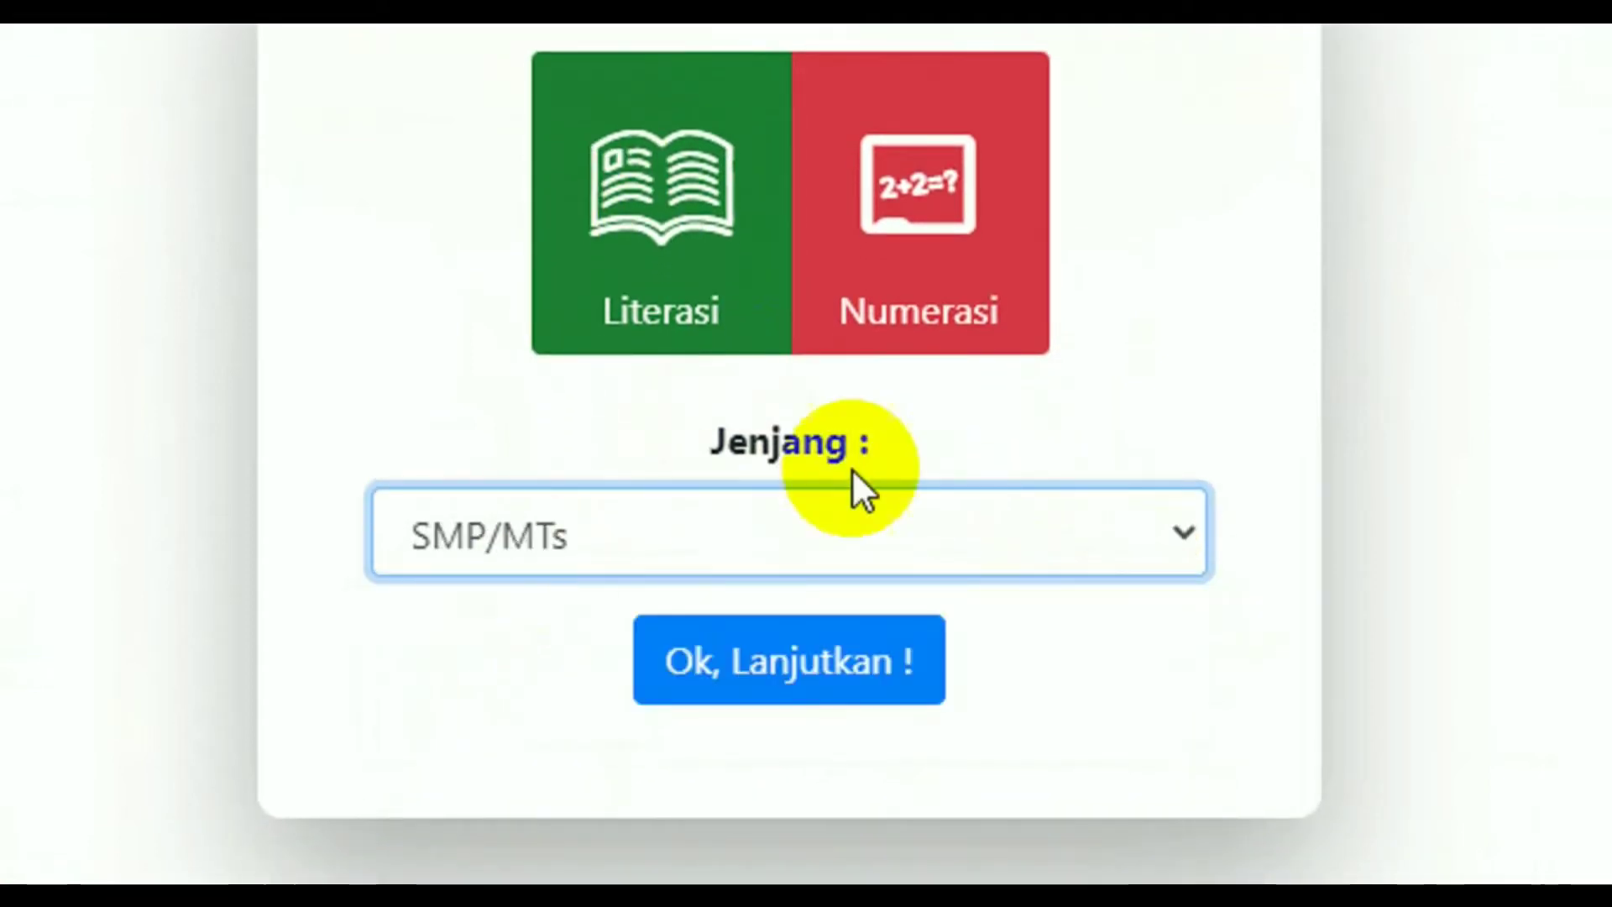
pyautogui.click(780, 665)
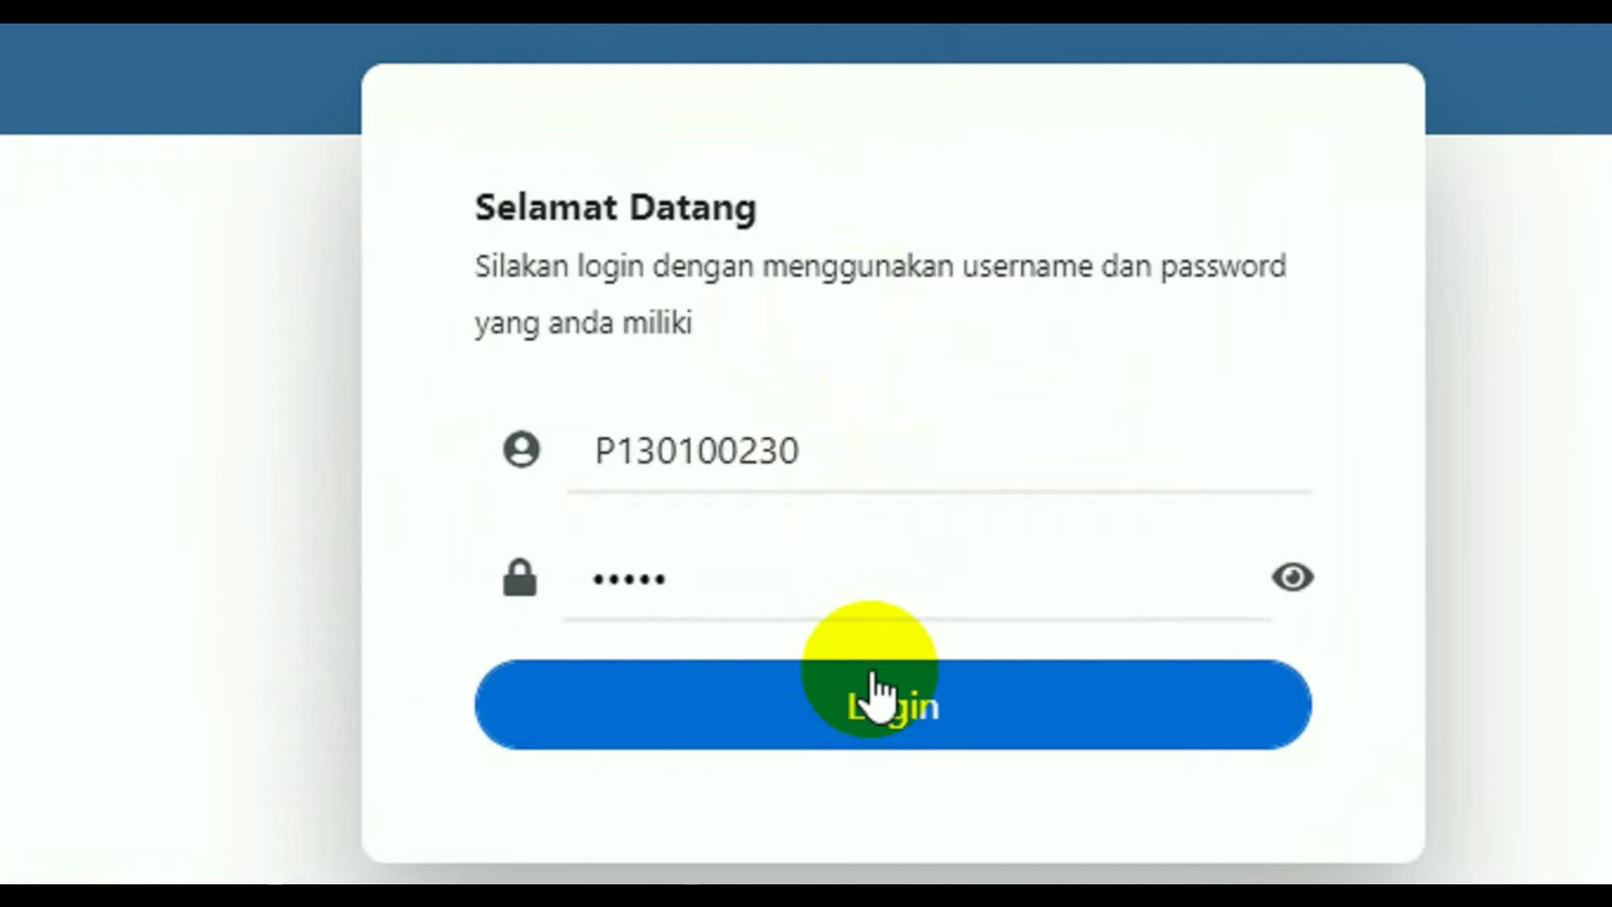
# Step: Log in to the trial test with the prefilled username and password
pyautogui.moveTo(794, 456); pyautogui.dragTo(586, 454)
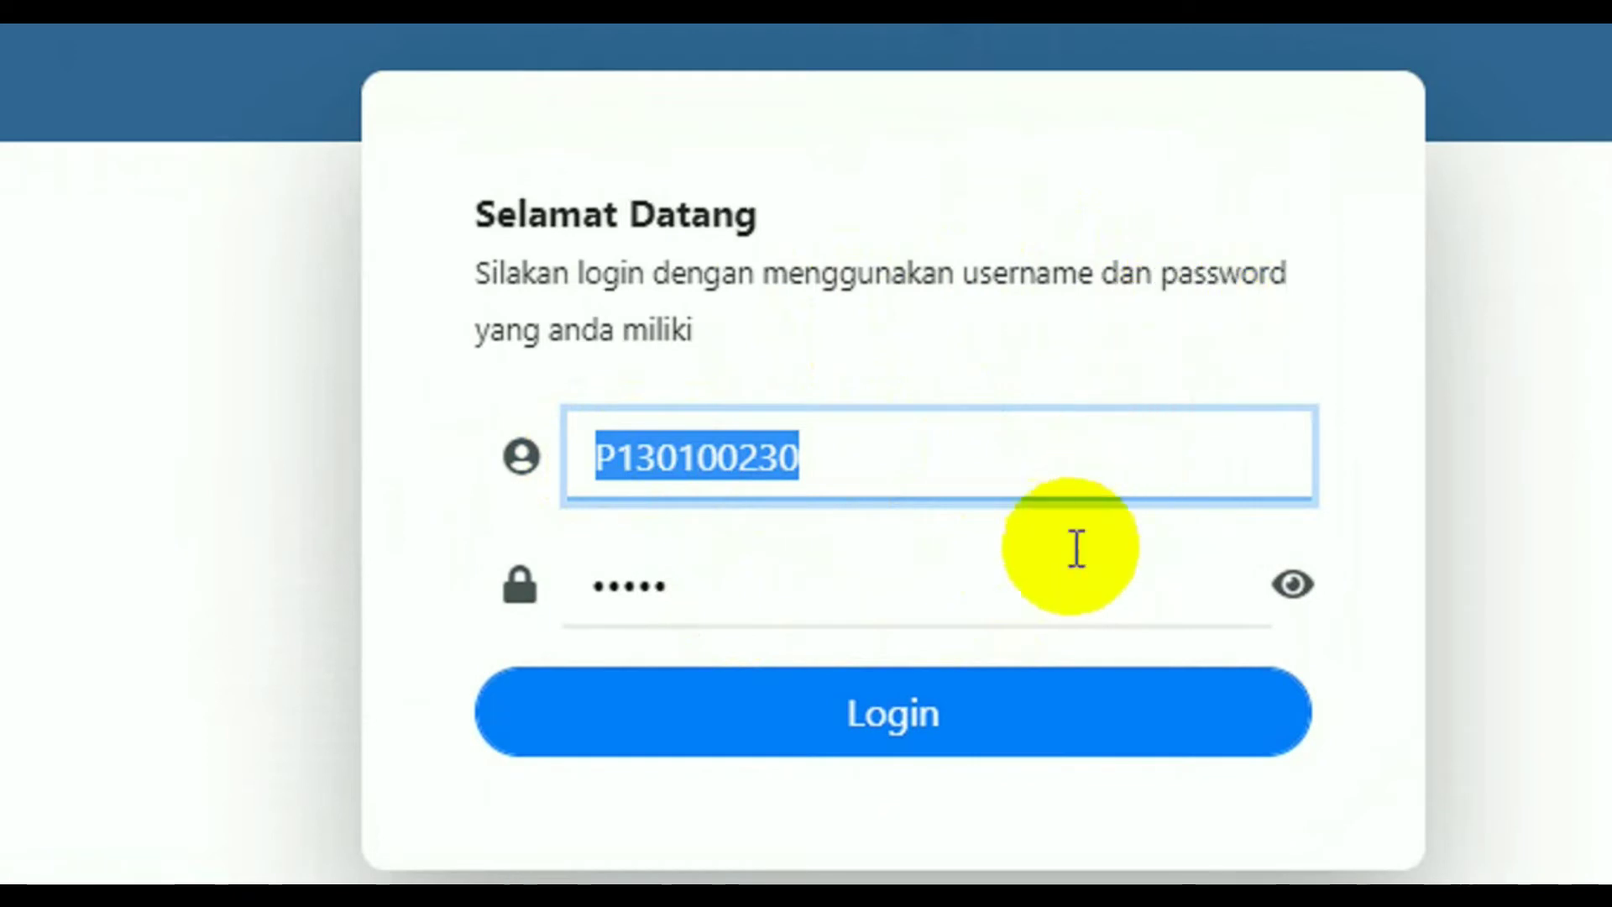
pyautogui.click(897, 718)
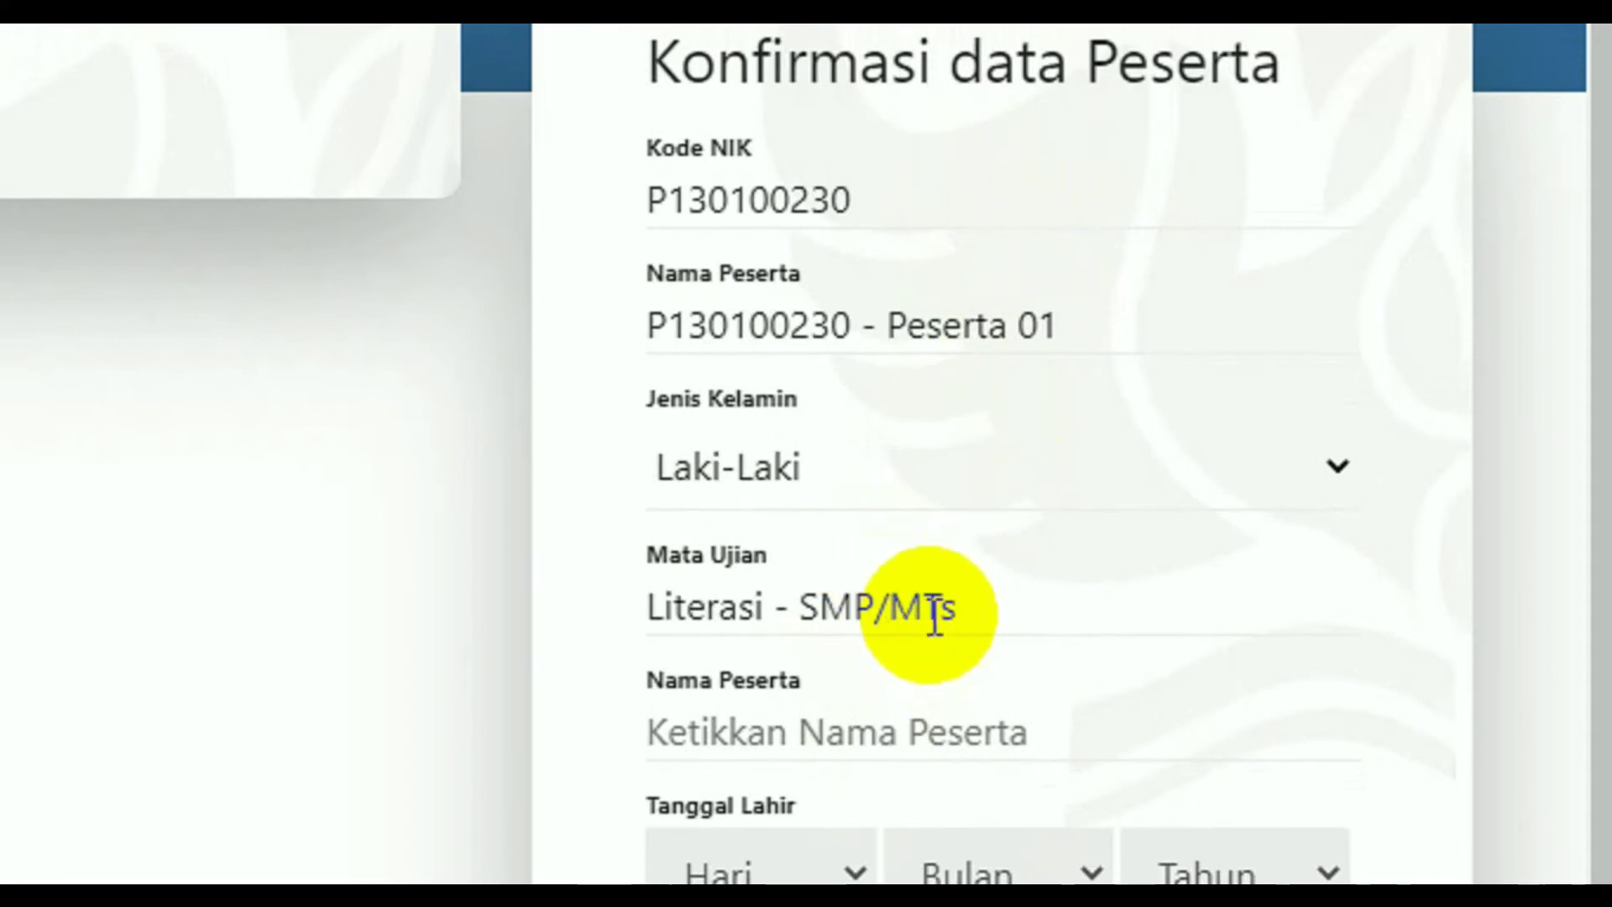
# Step: Fill in the participant's name and complete date of birth in the participant data confirmation form
pyautogui.scroll(-1, 927, 675)
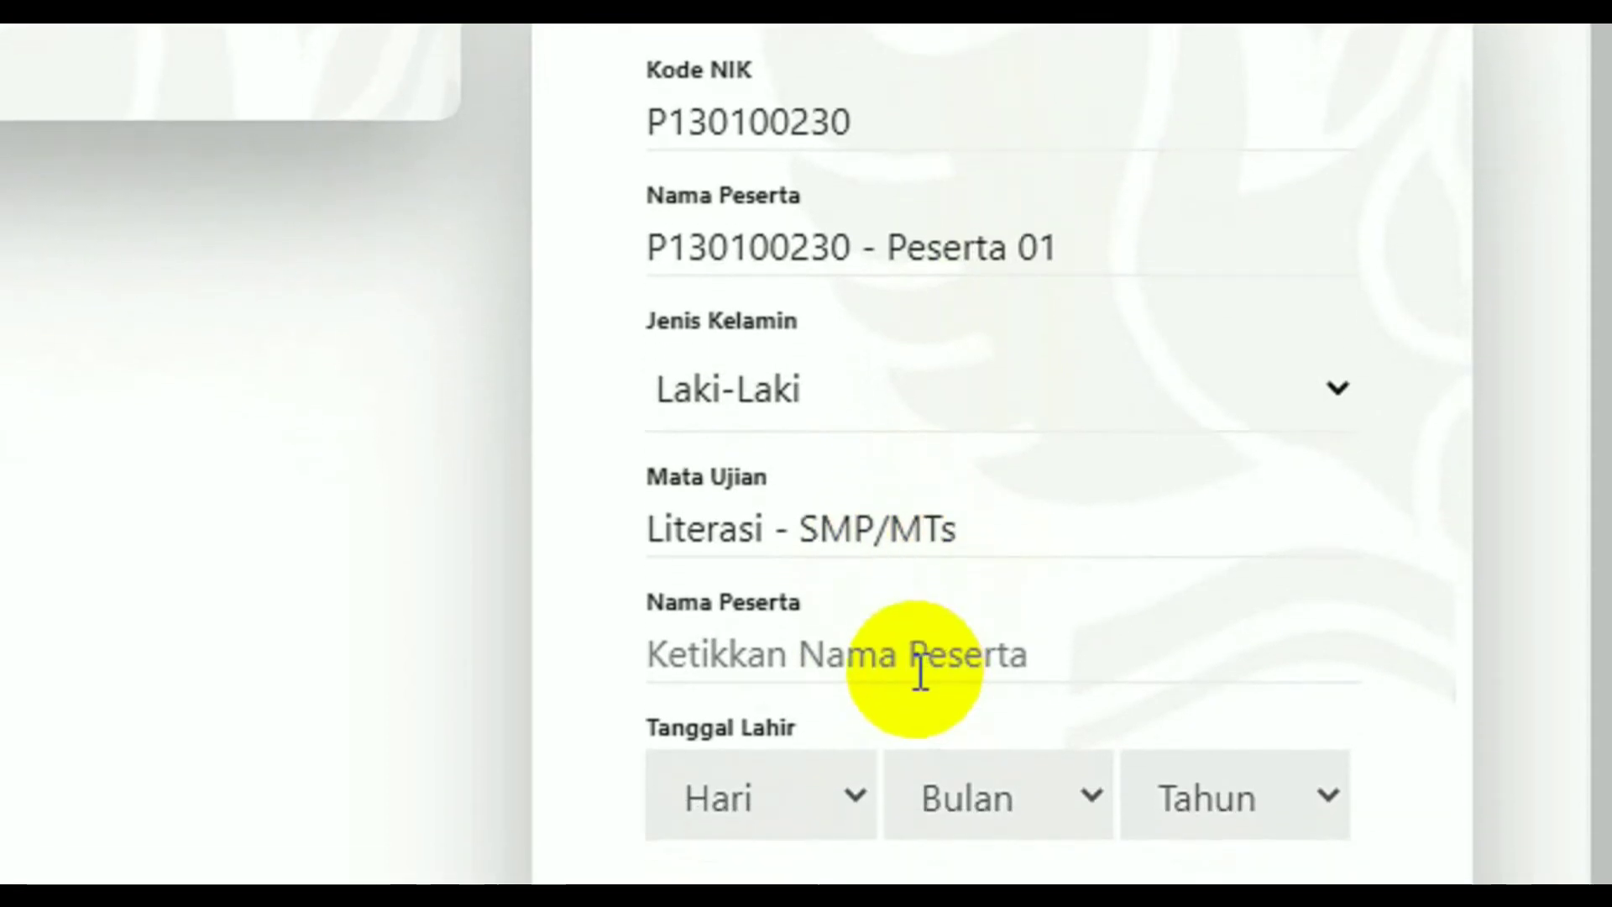
pyautogui.click(915, 657)
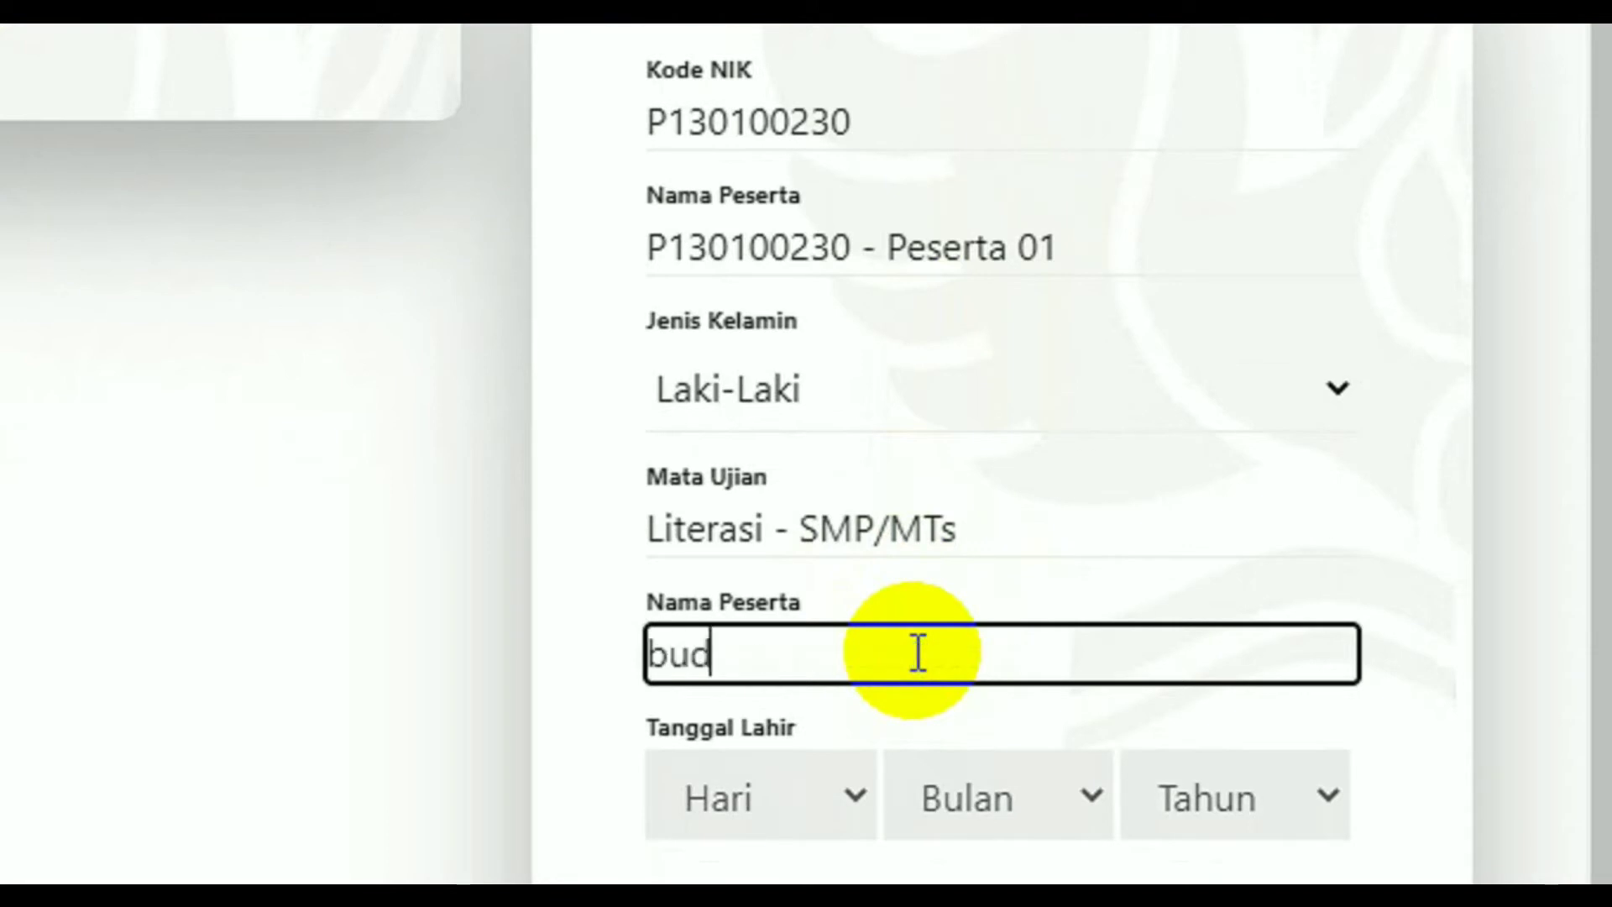
pyautogui.click(823, 776)
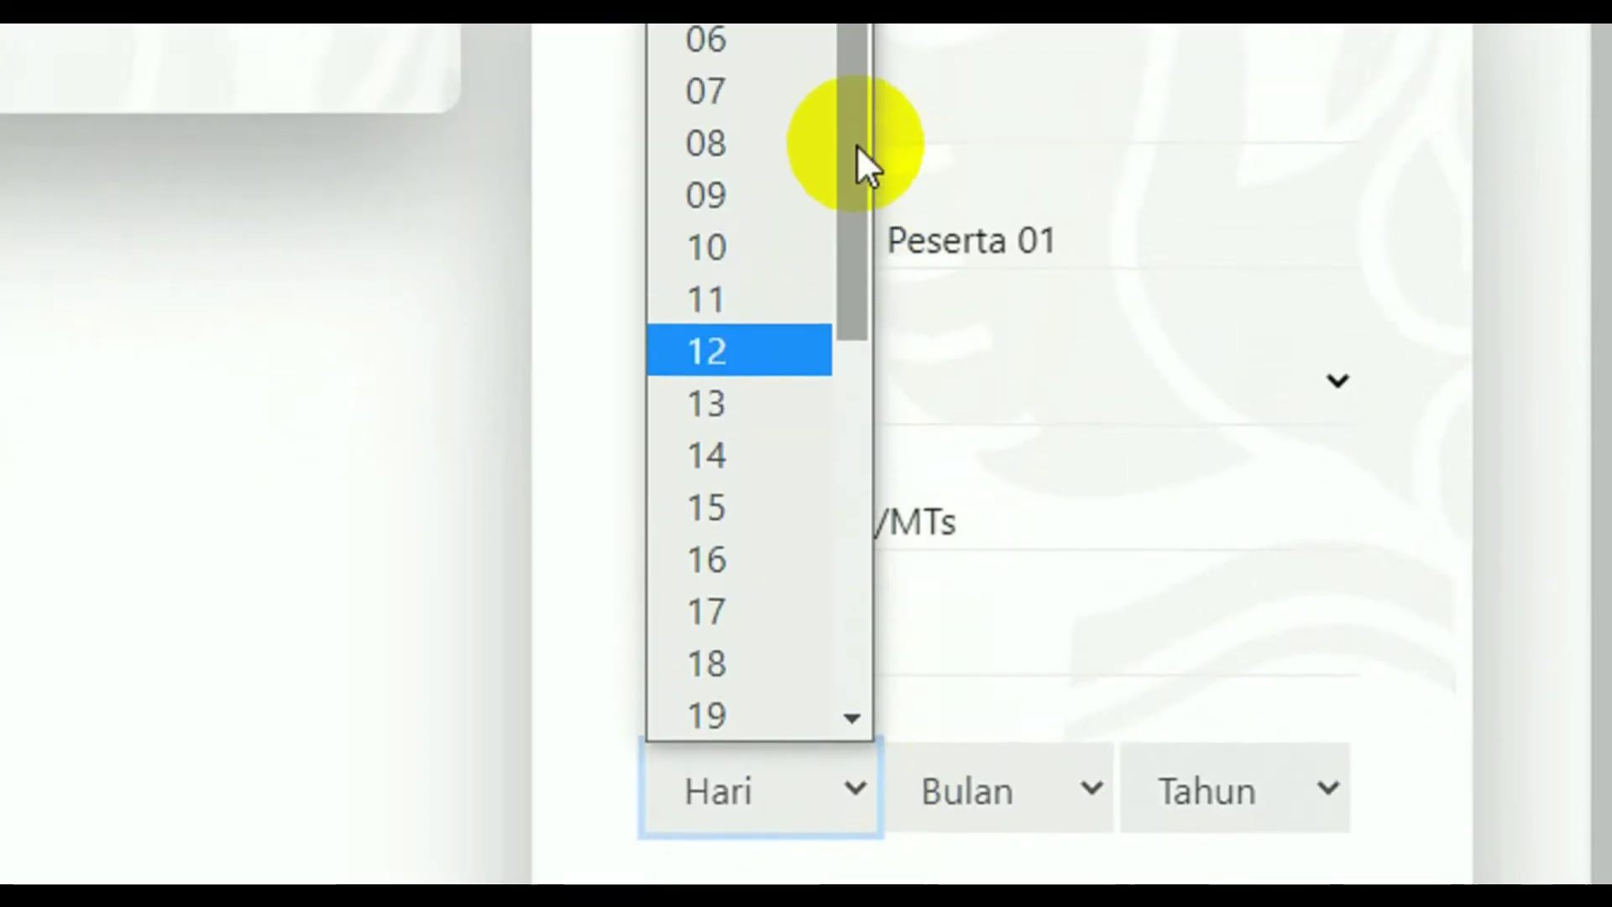
pyautogui.click(799, 197)
pyautogui.click(1087, 791)
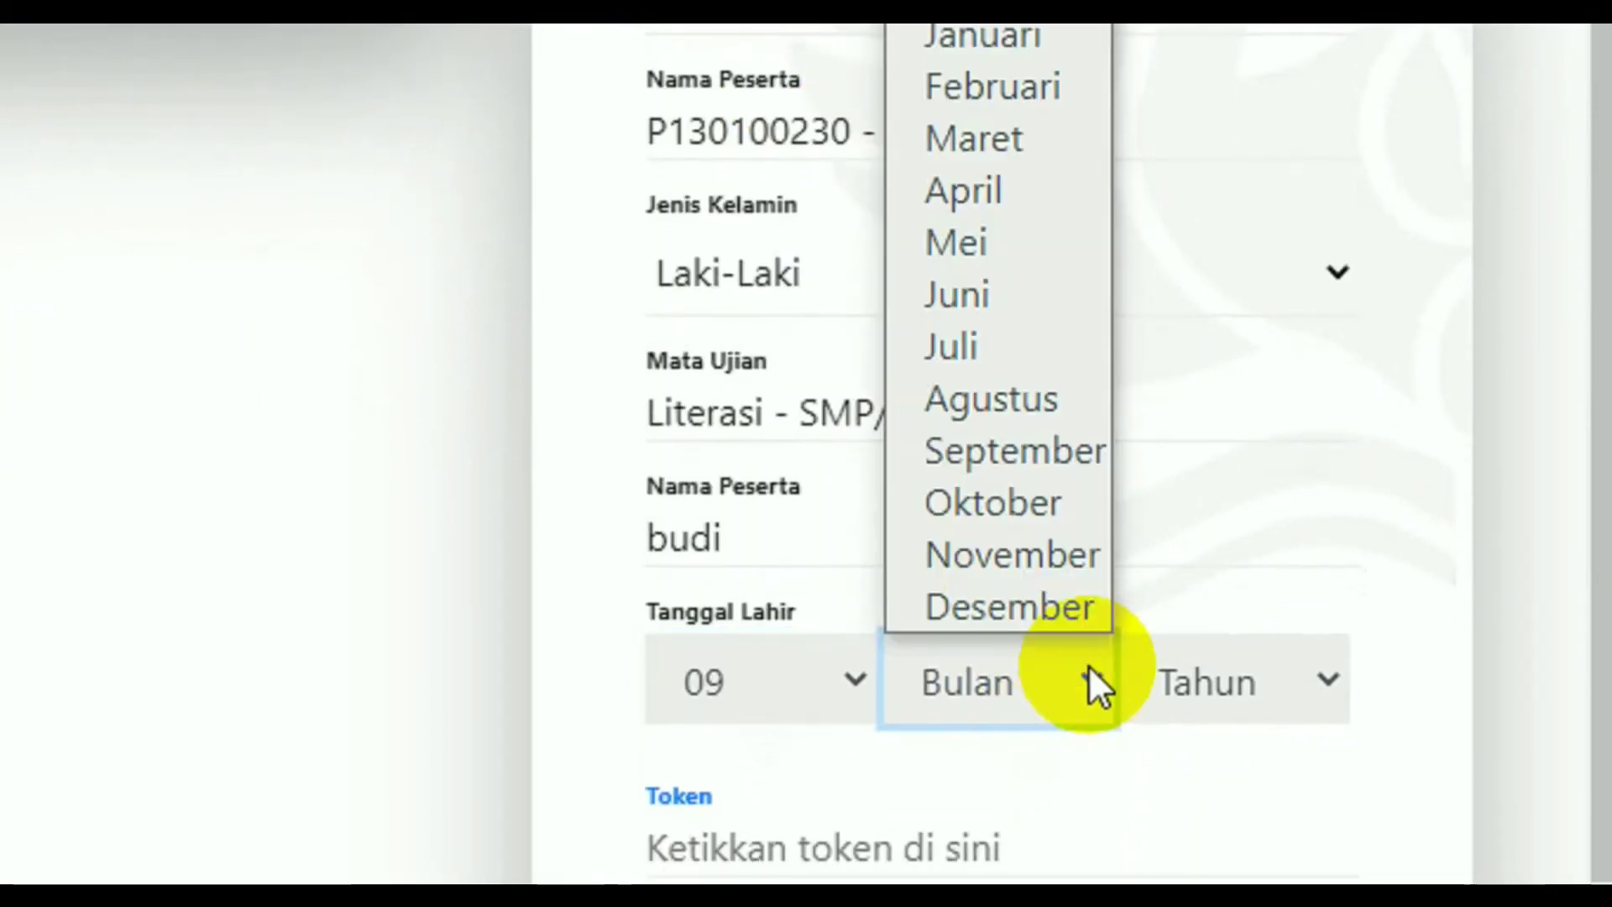
pyautogui.click(1011, 580)
pyautogui.click(1234, 680)
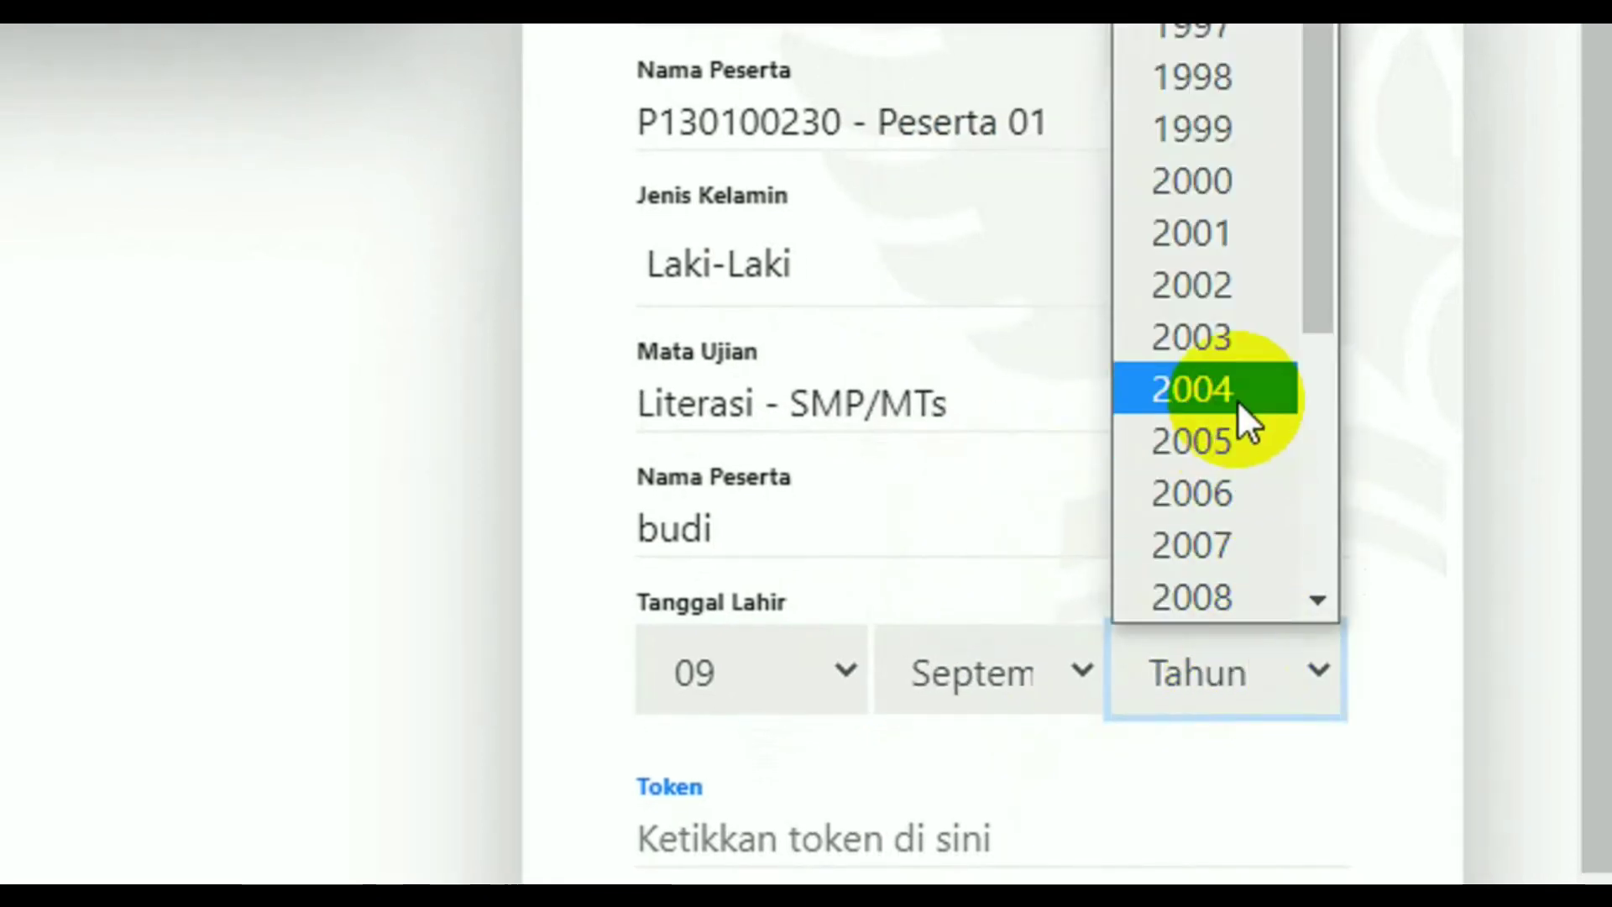
pyautogui.click(1209, 542)
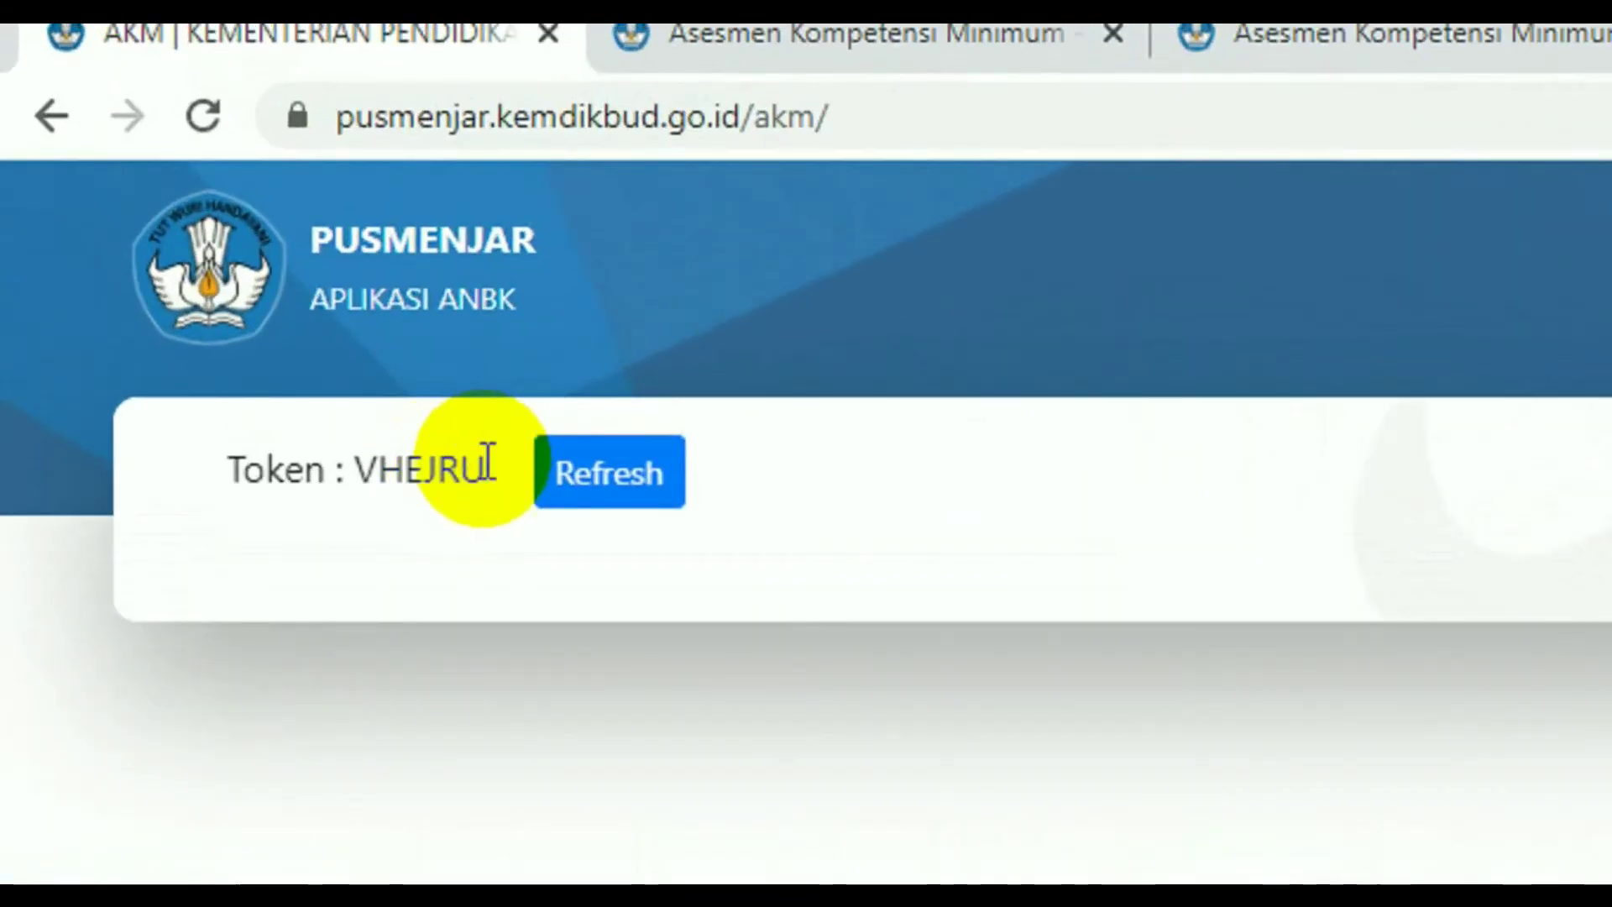
# Step: Copy the displayed token into the Token field, submit the participant data and start the Literasi - SMP/MTs test
pyautogui.moveTo(485, 464); pyautogui.dragTo(360, 466)
pyautogui.hotkey('ctrl', 'c')
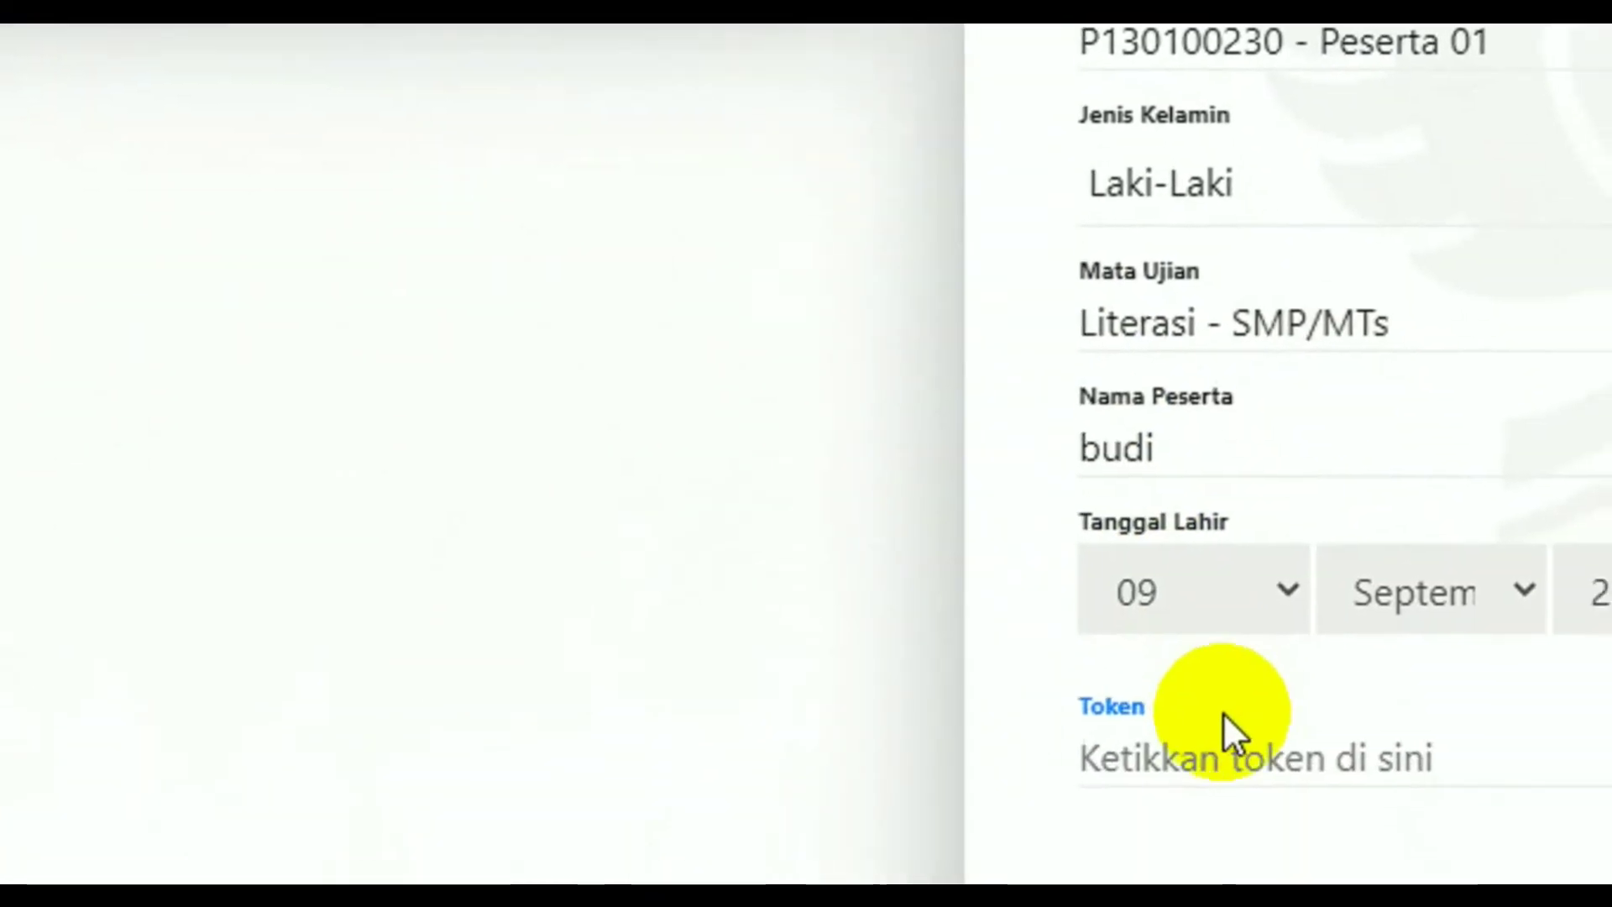
pyautogui.click(1224, 743)
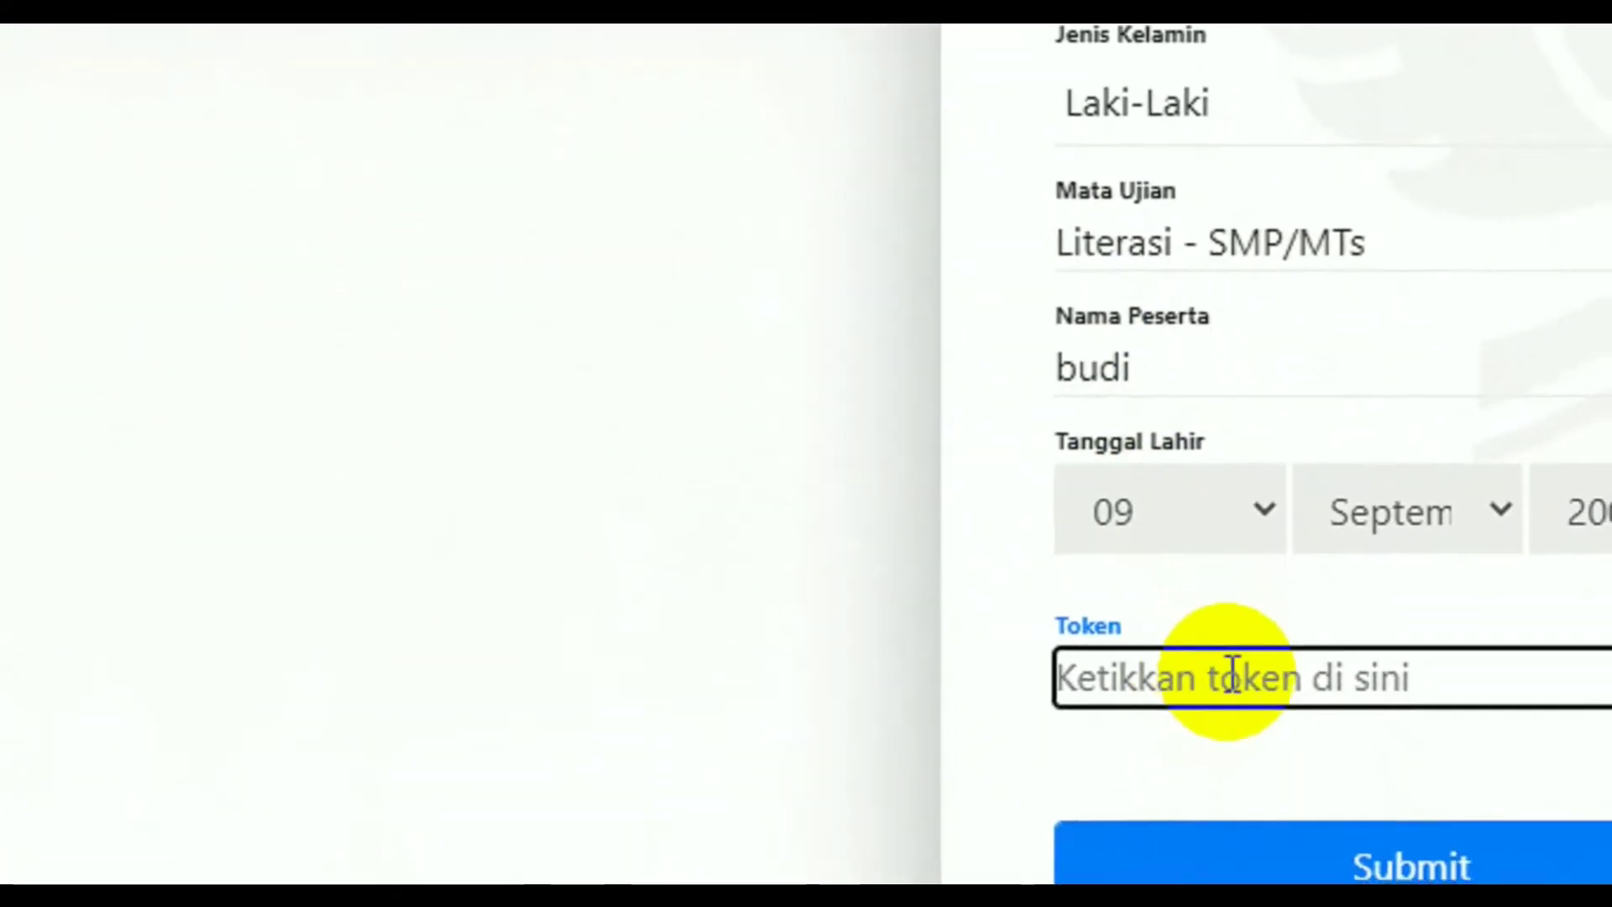
pyautogui.hotkey('ctrl', 'v')
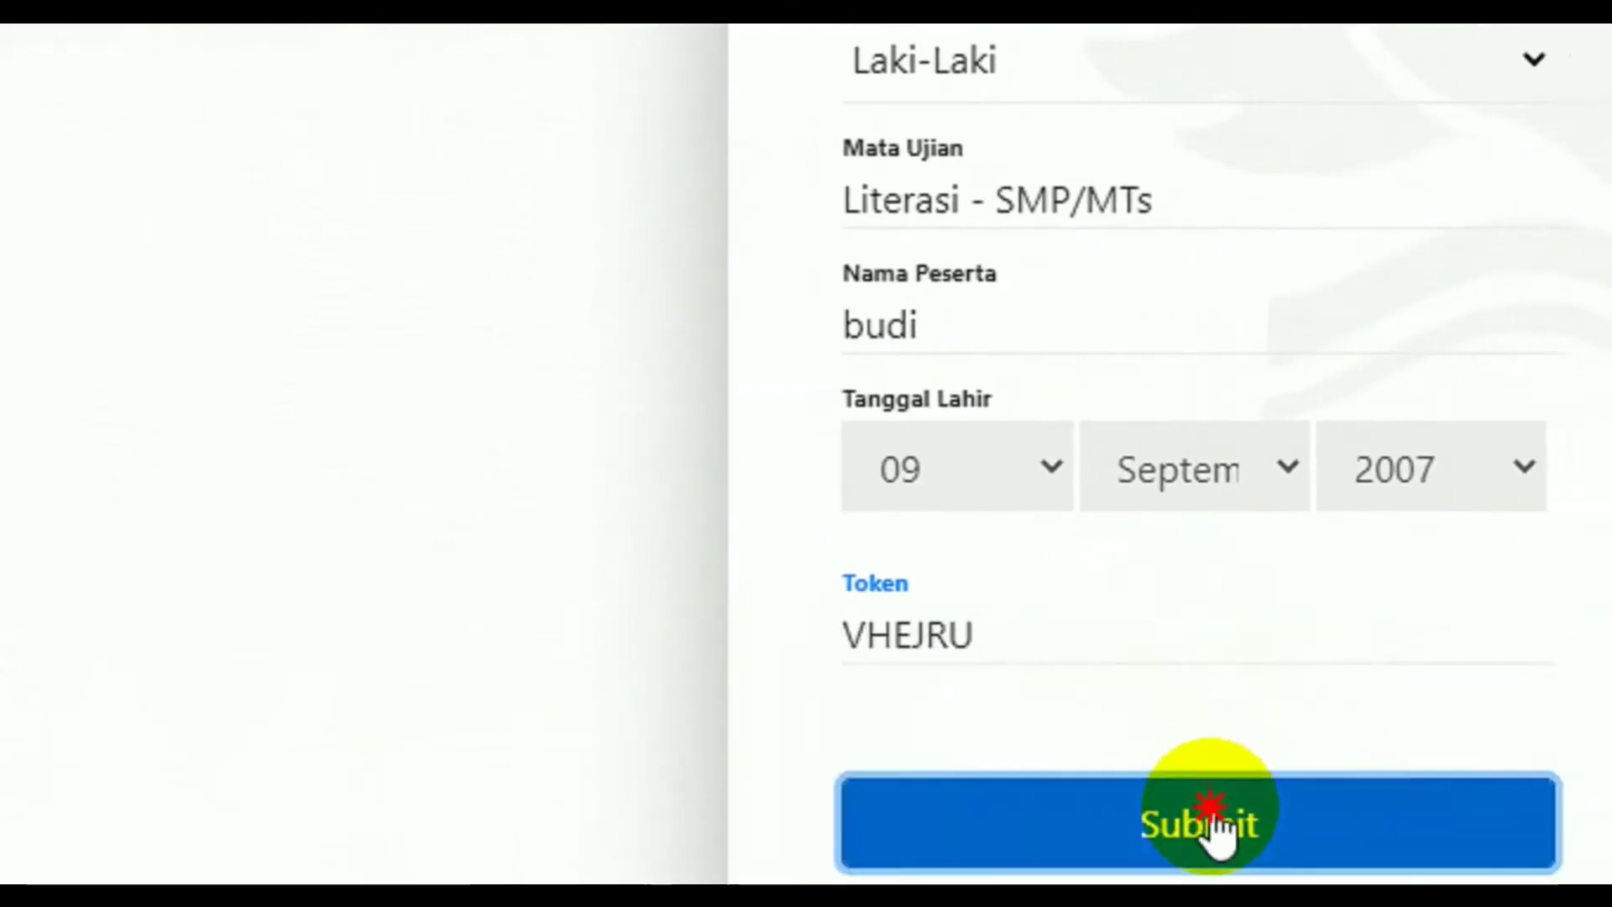
pyautogui.click(1301, 819)
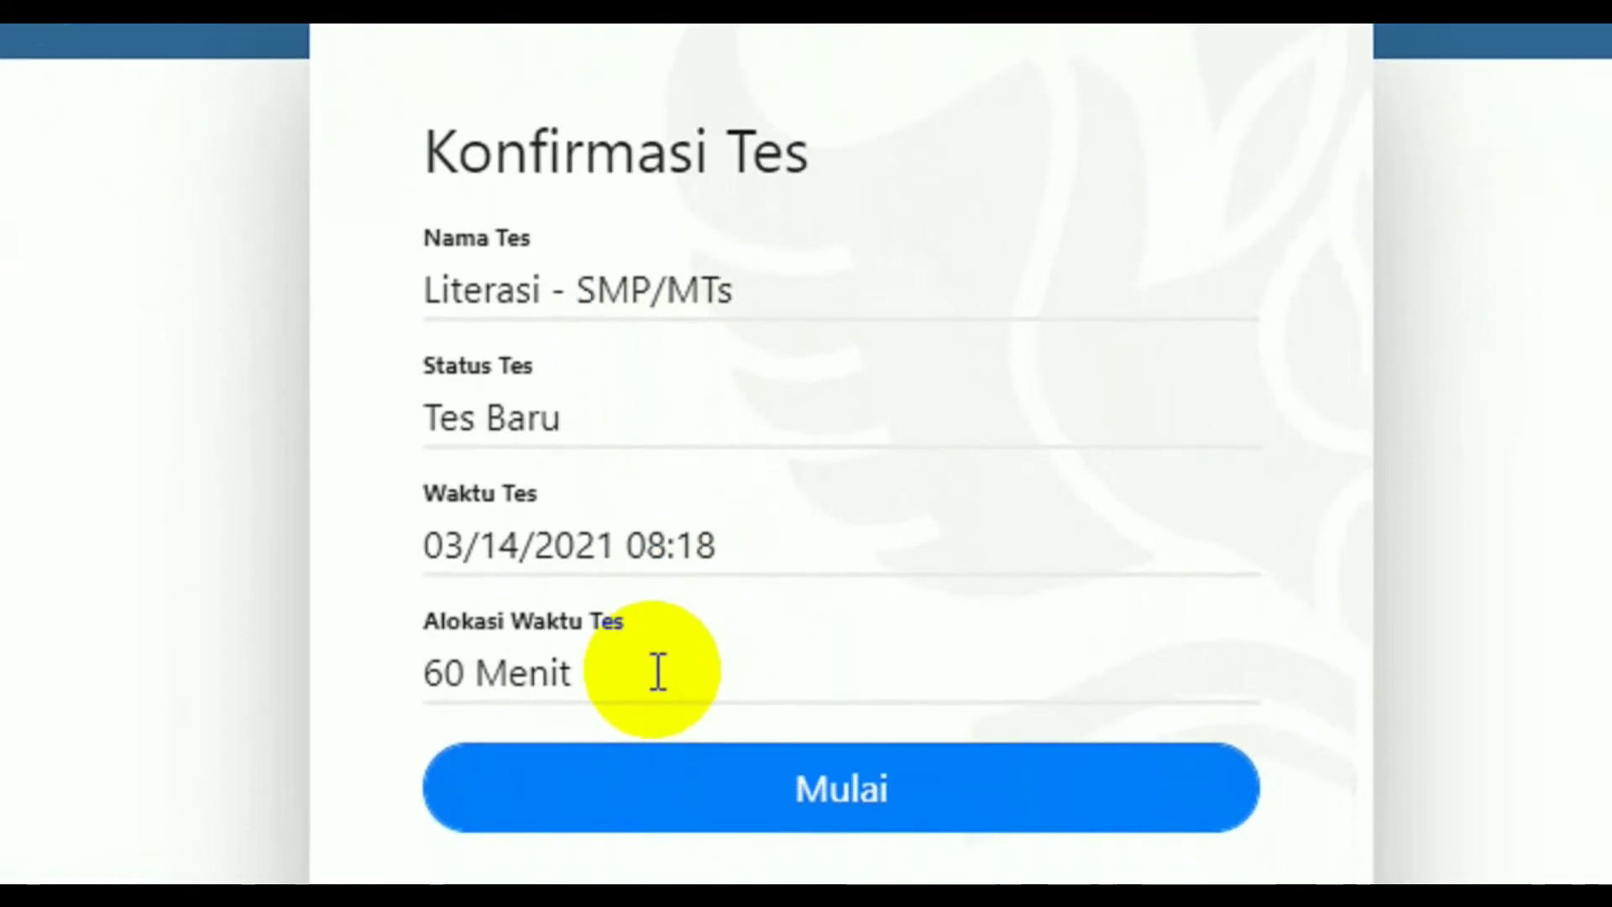
pyautogui.click(864, 798)
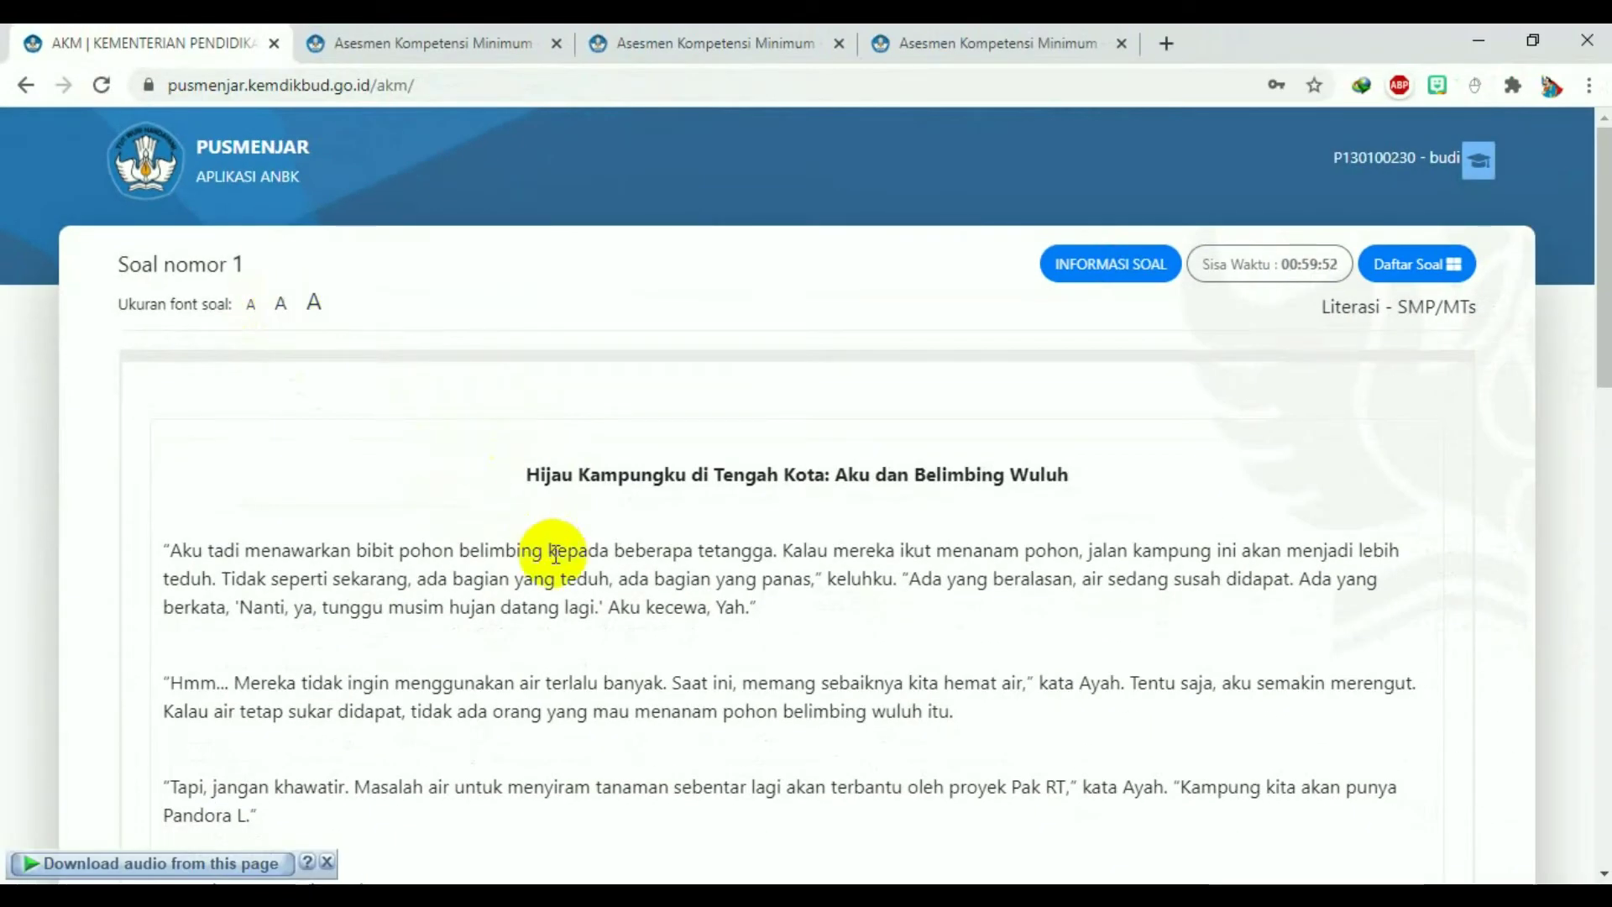
# Step: Try the largest font size for the question text and set it to the medium size
pyautogui.moveTo(506, 554); pyautogui.dragTo(900, 578)
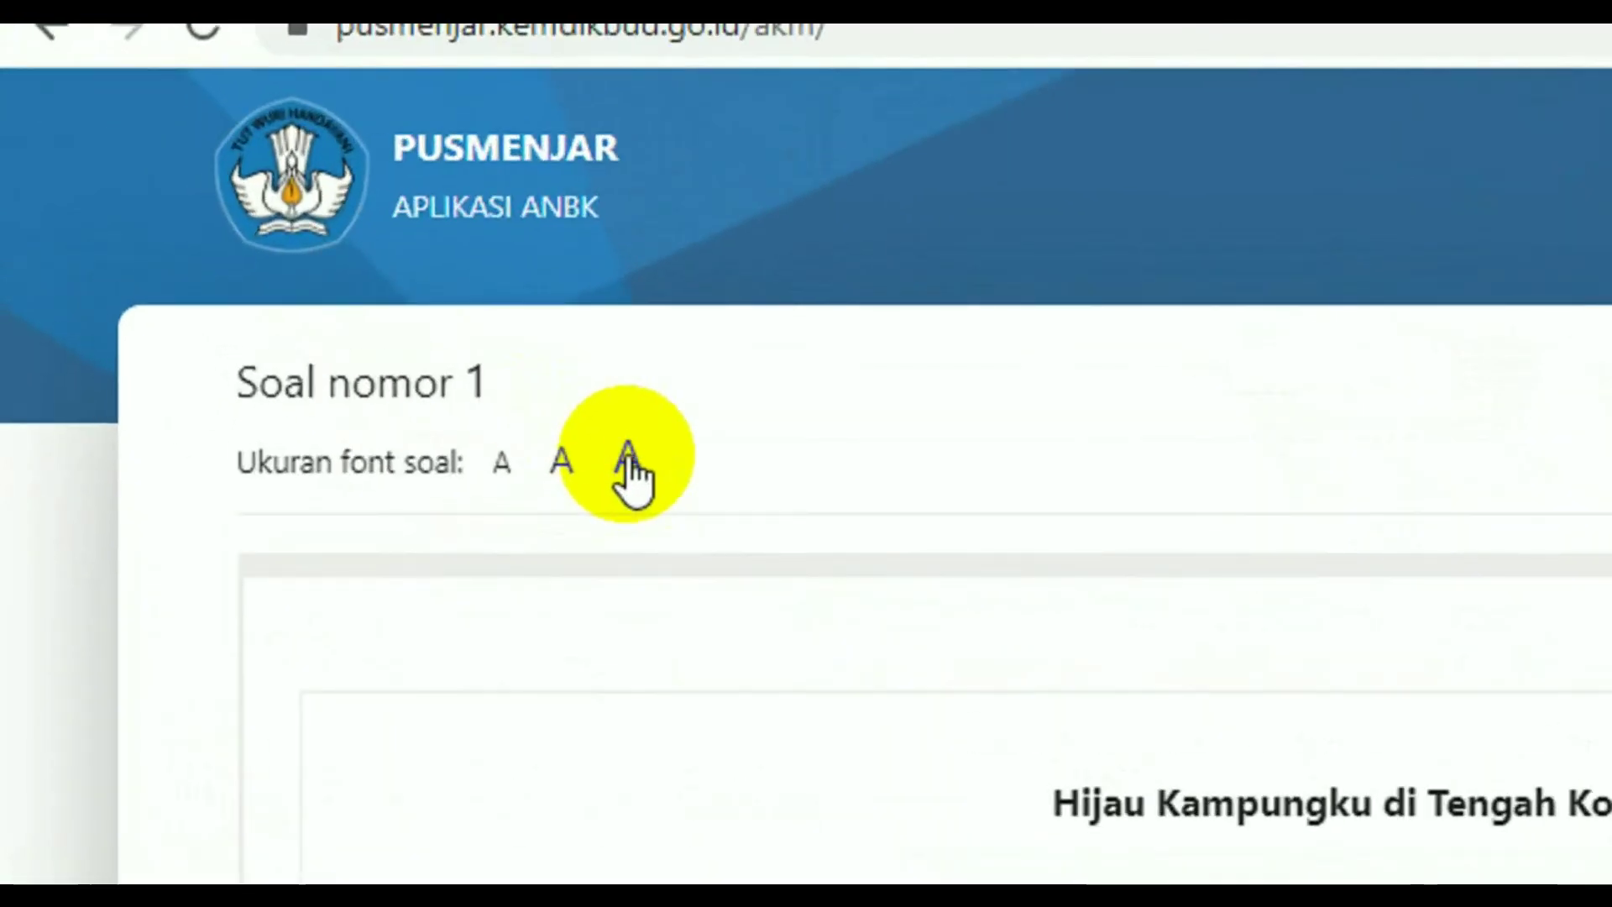
pyautogui.click(628, 461)
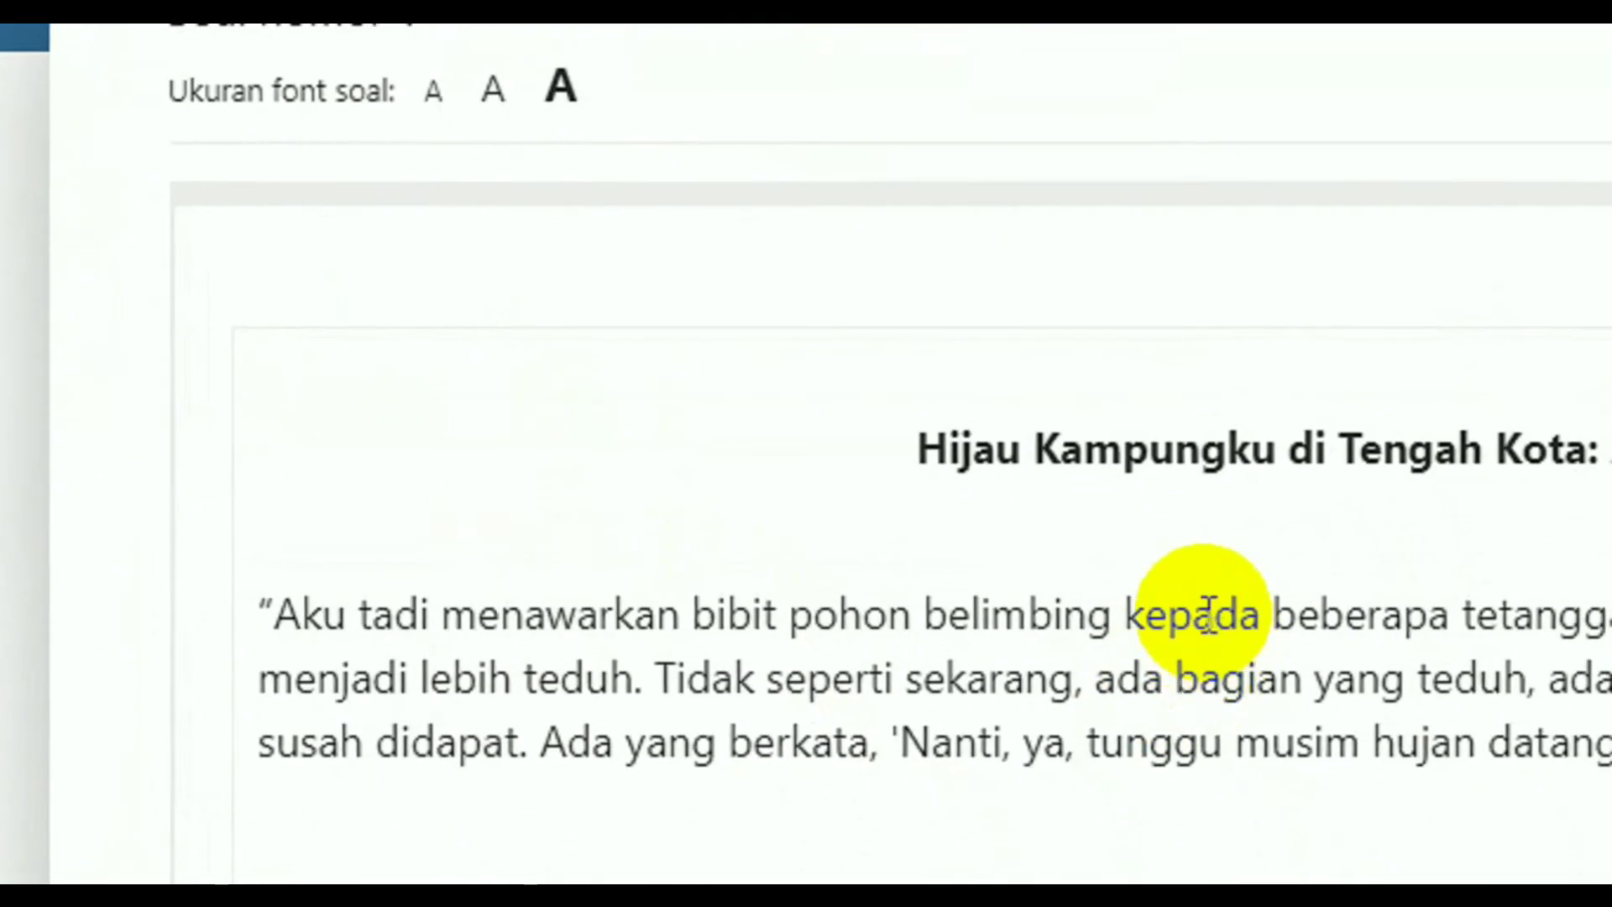
pyautogui.click(493, 89)
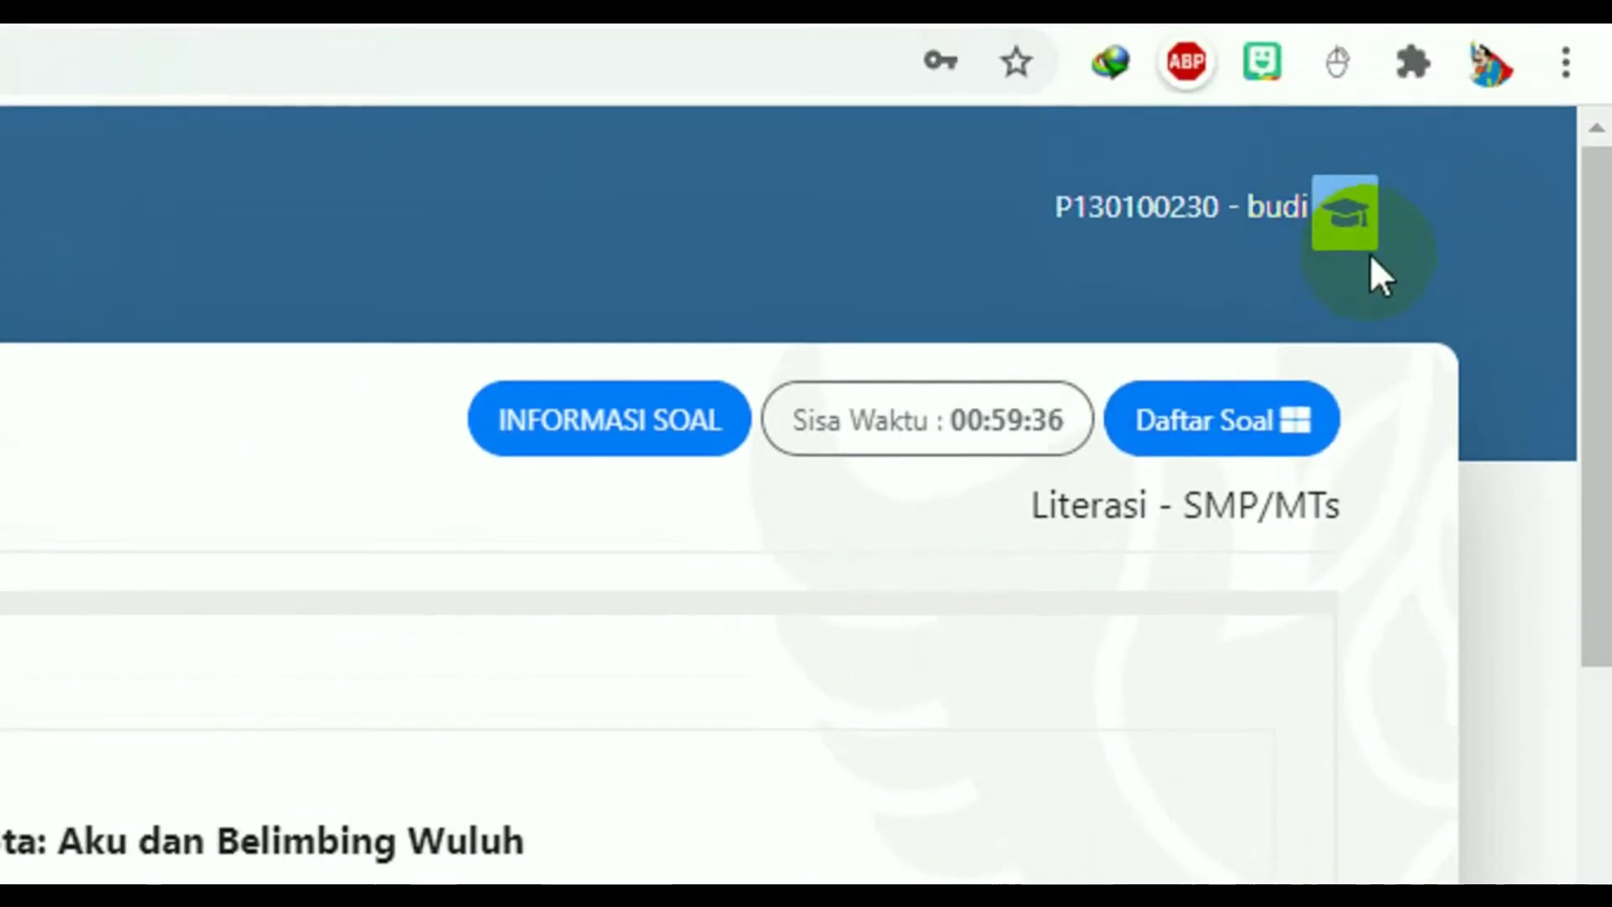
# Step: View the list of question numbers and close it
pyautogui.click(1311, 461)
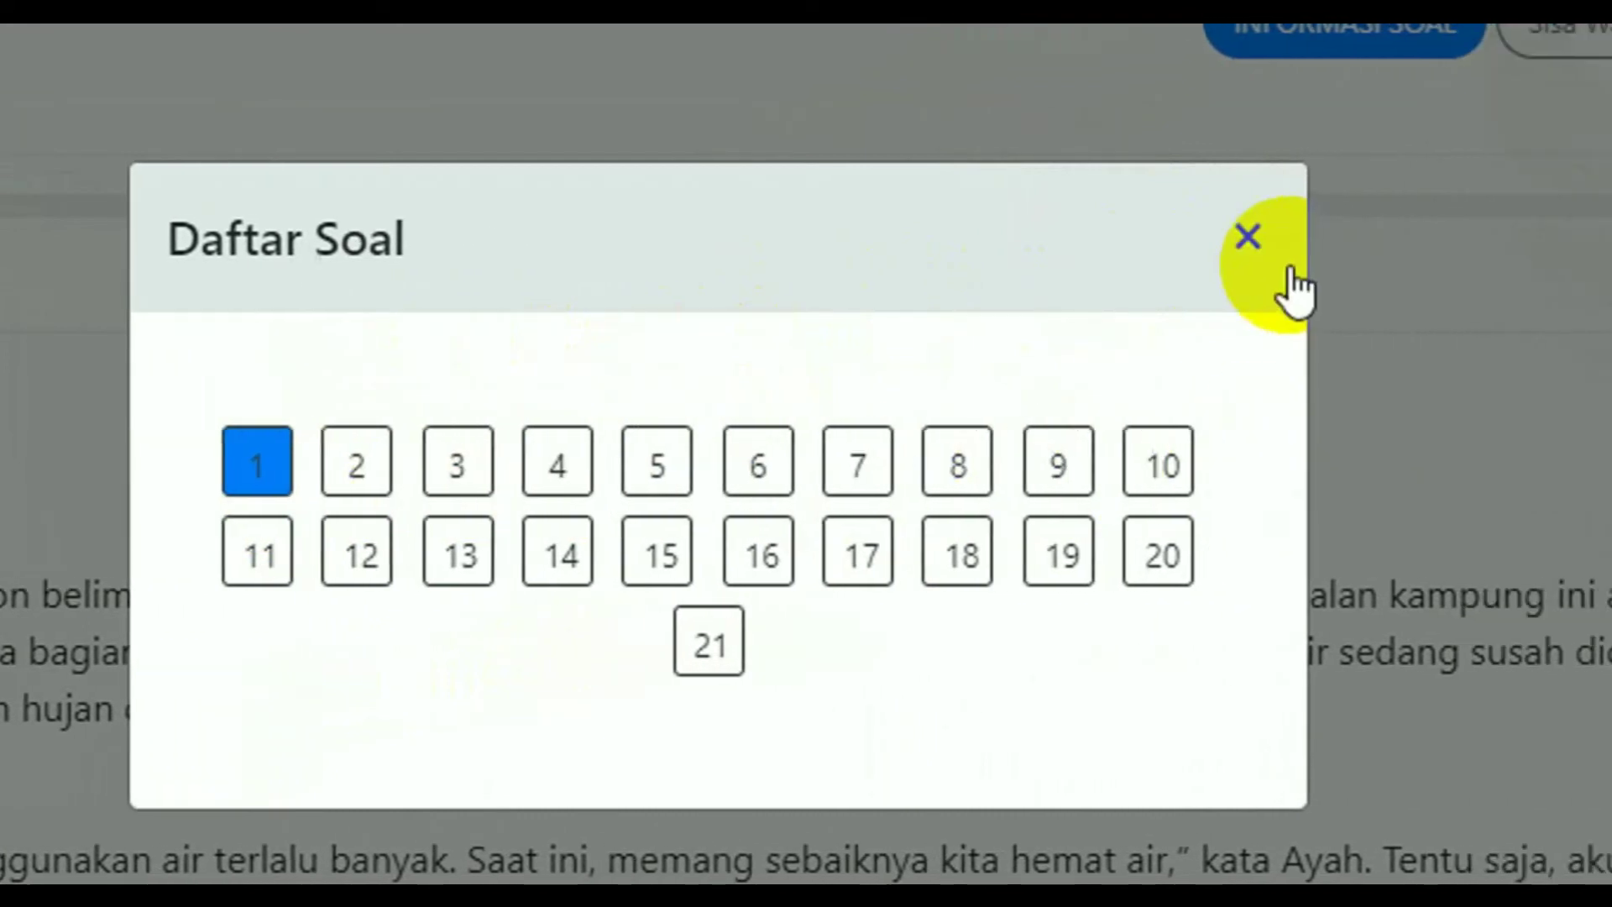
pyautogui.click(1282, 262)
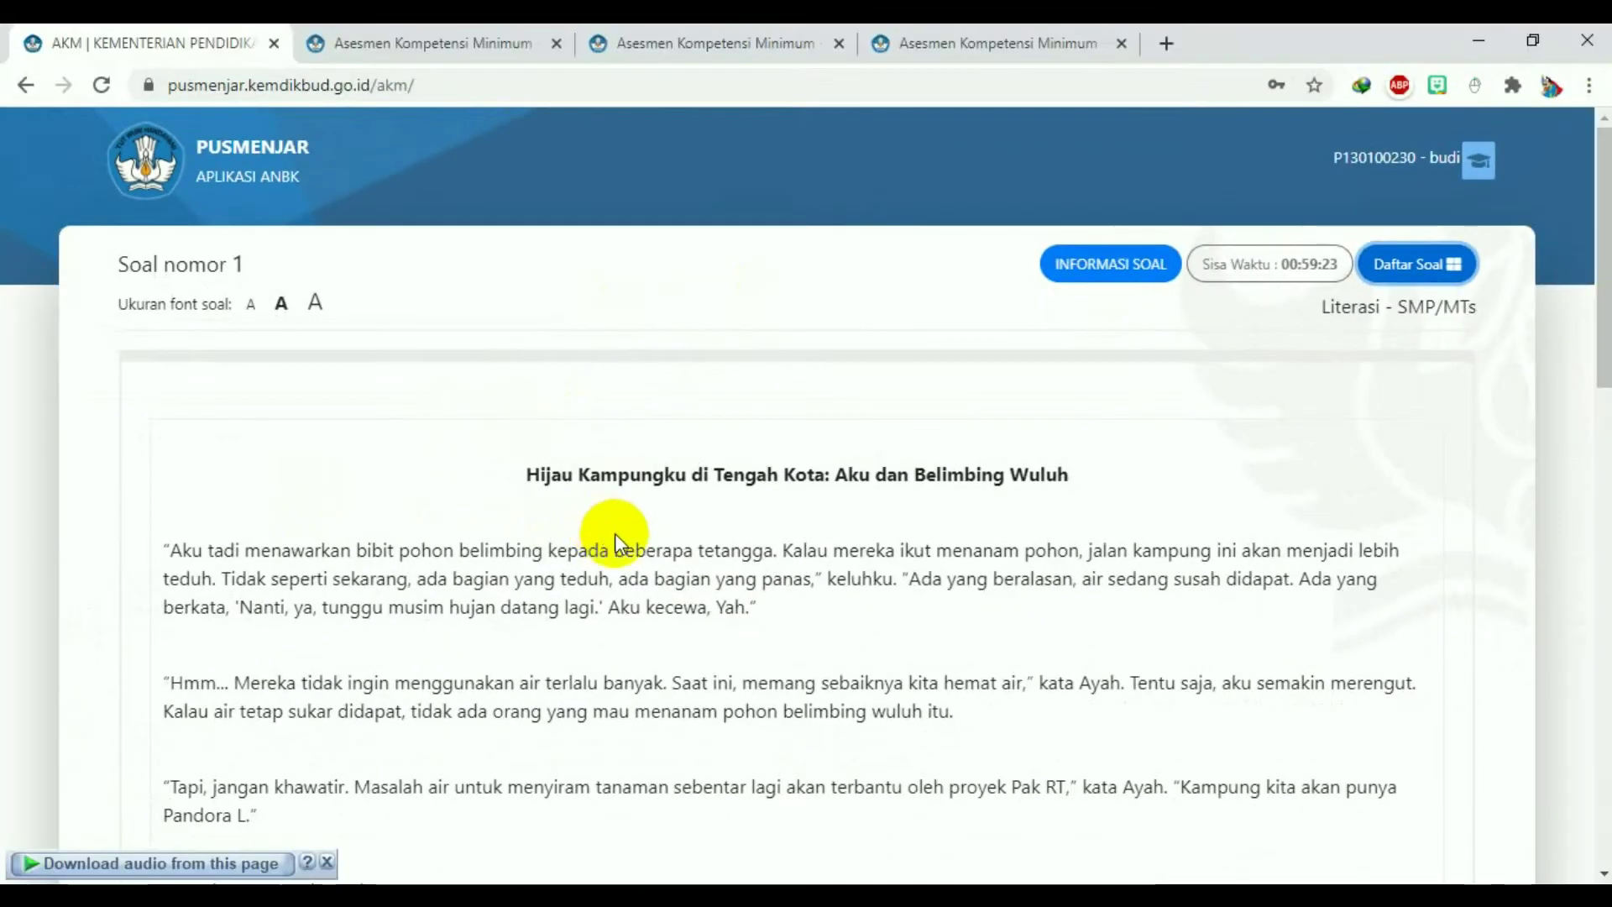
# Step: Answer question 1 with the option that Kampung Genteng Candirejo has successfully demonstrated wastewater management, and proceed to question 2
pyautogui.scroll(-10, 631, 556)
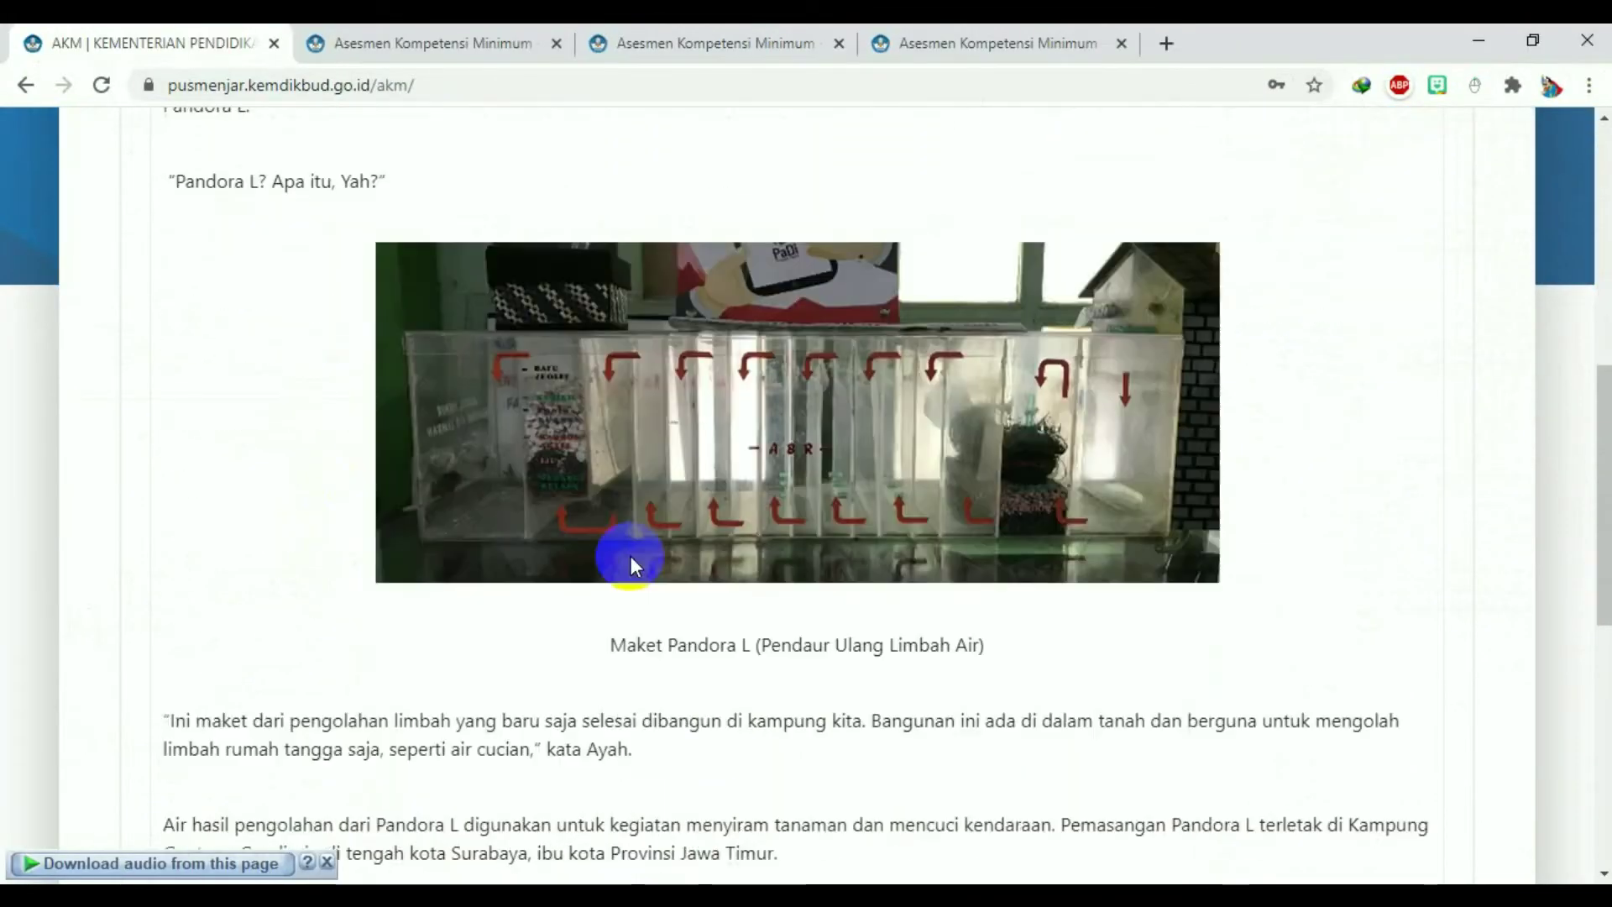
pyautogui.scroll(-6, 631, 556)
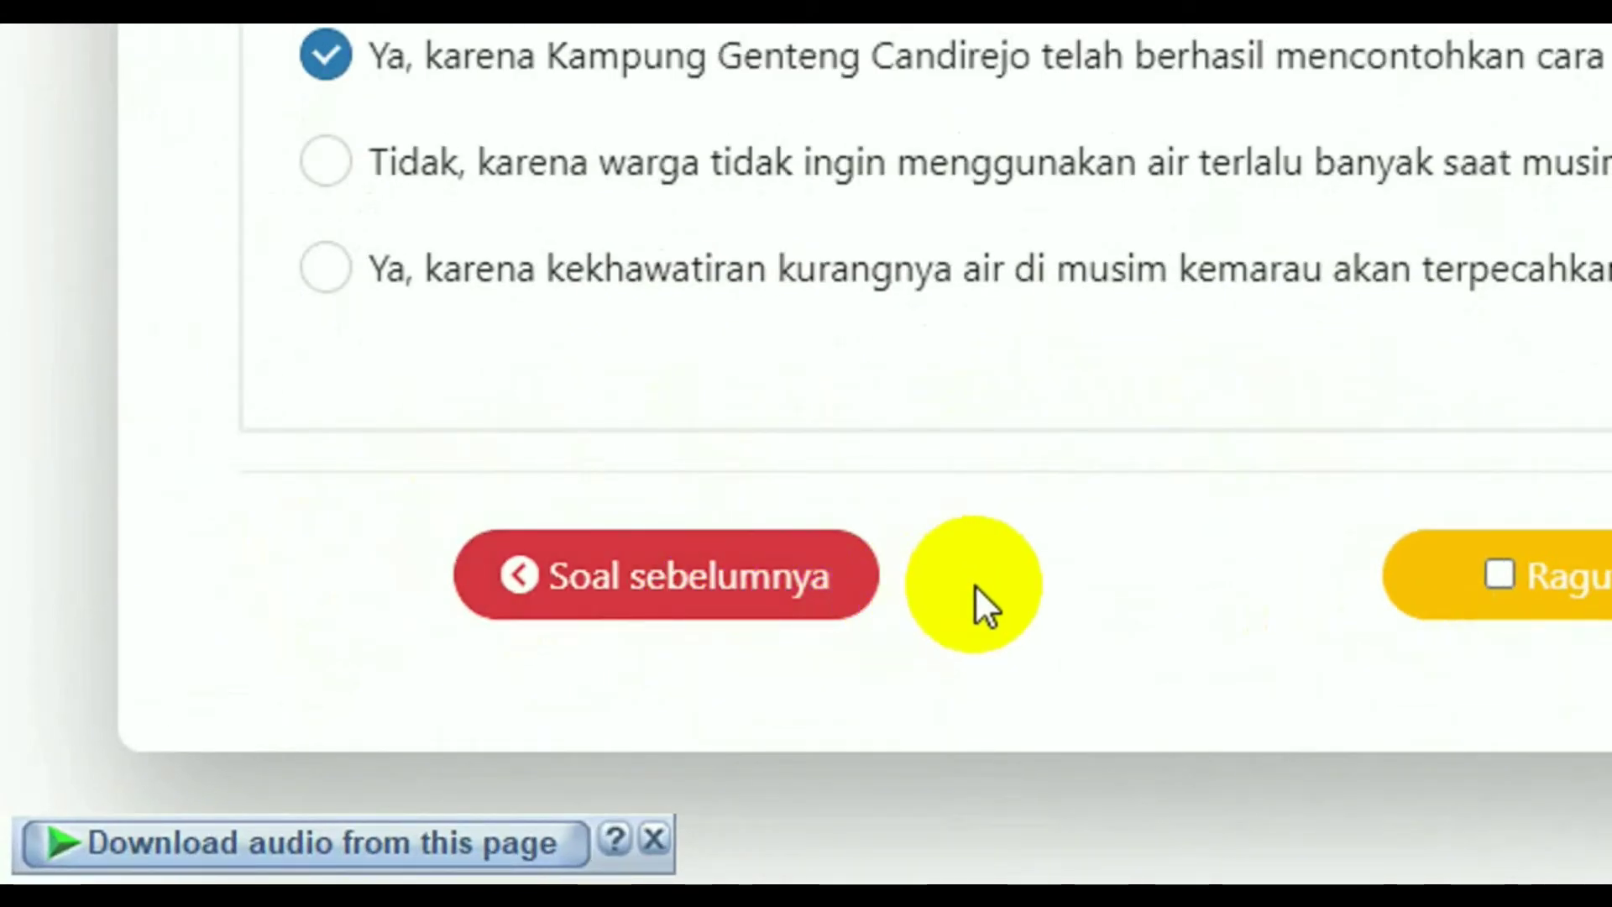
pyautogui.click(830, 595)
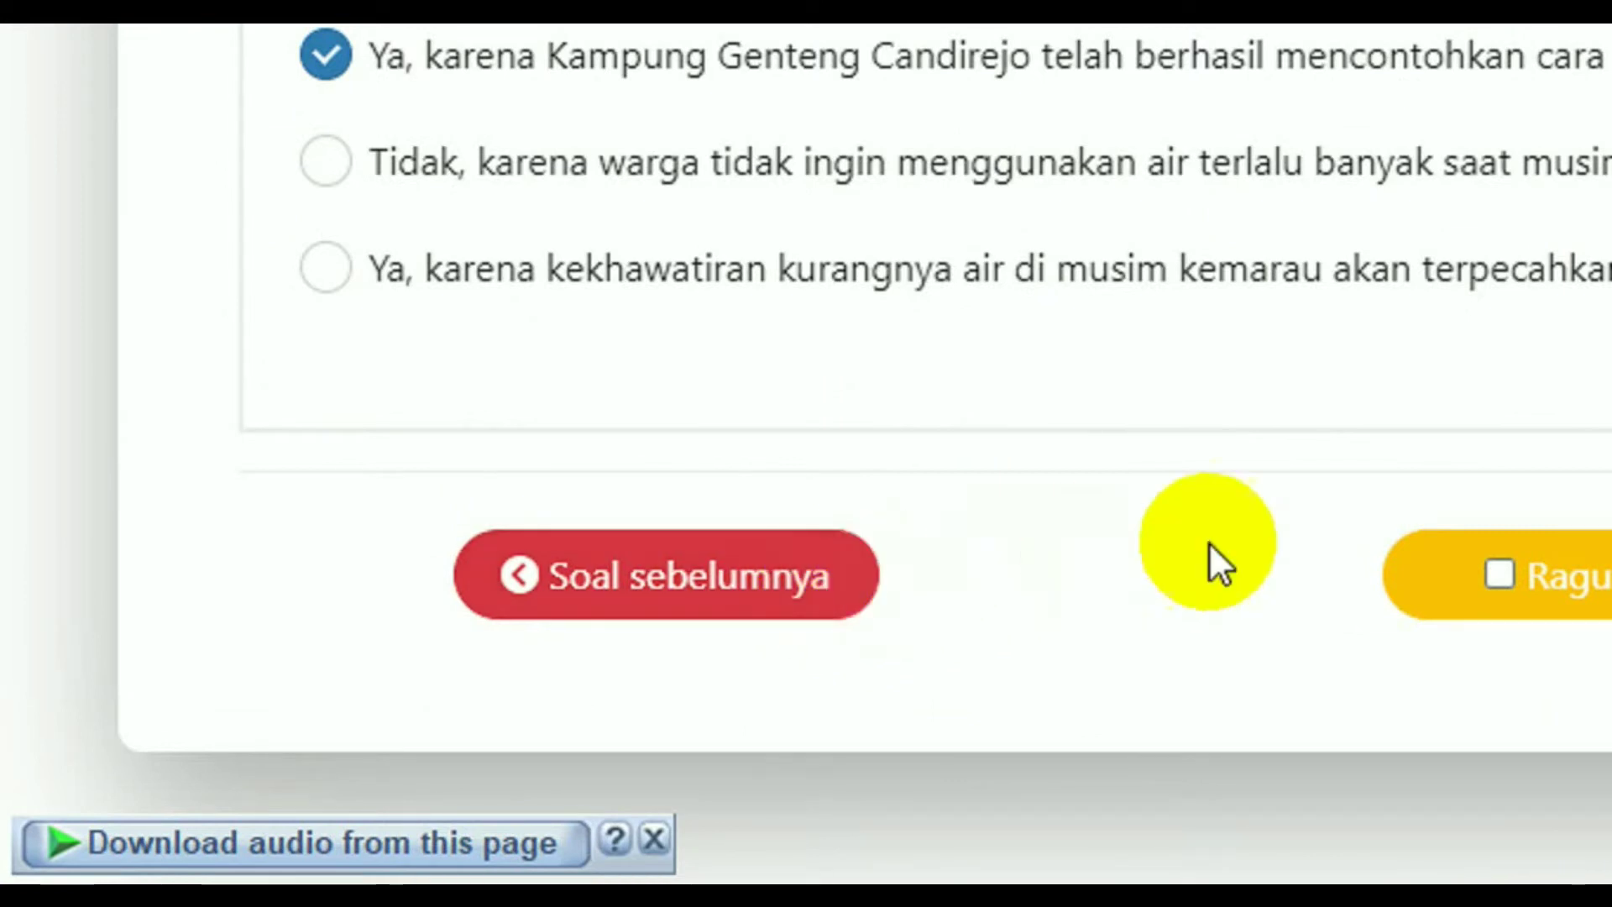
pyautogui.click(1528, 576)
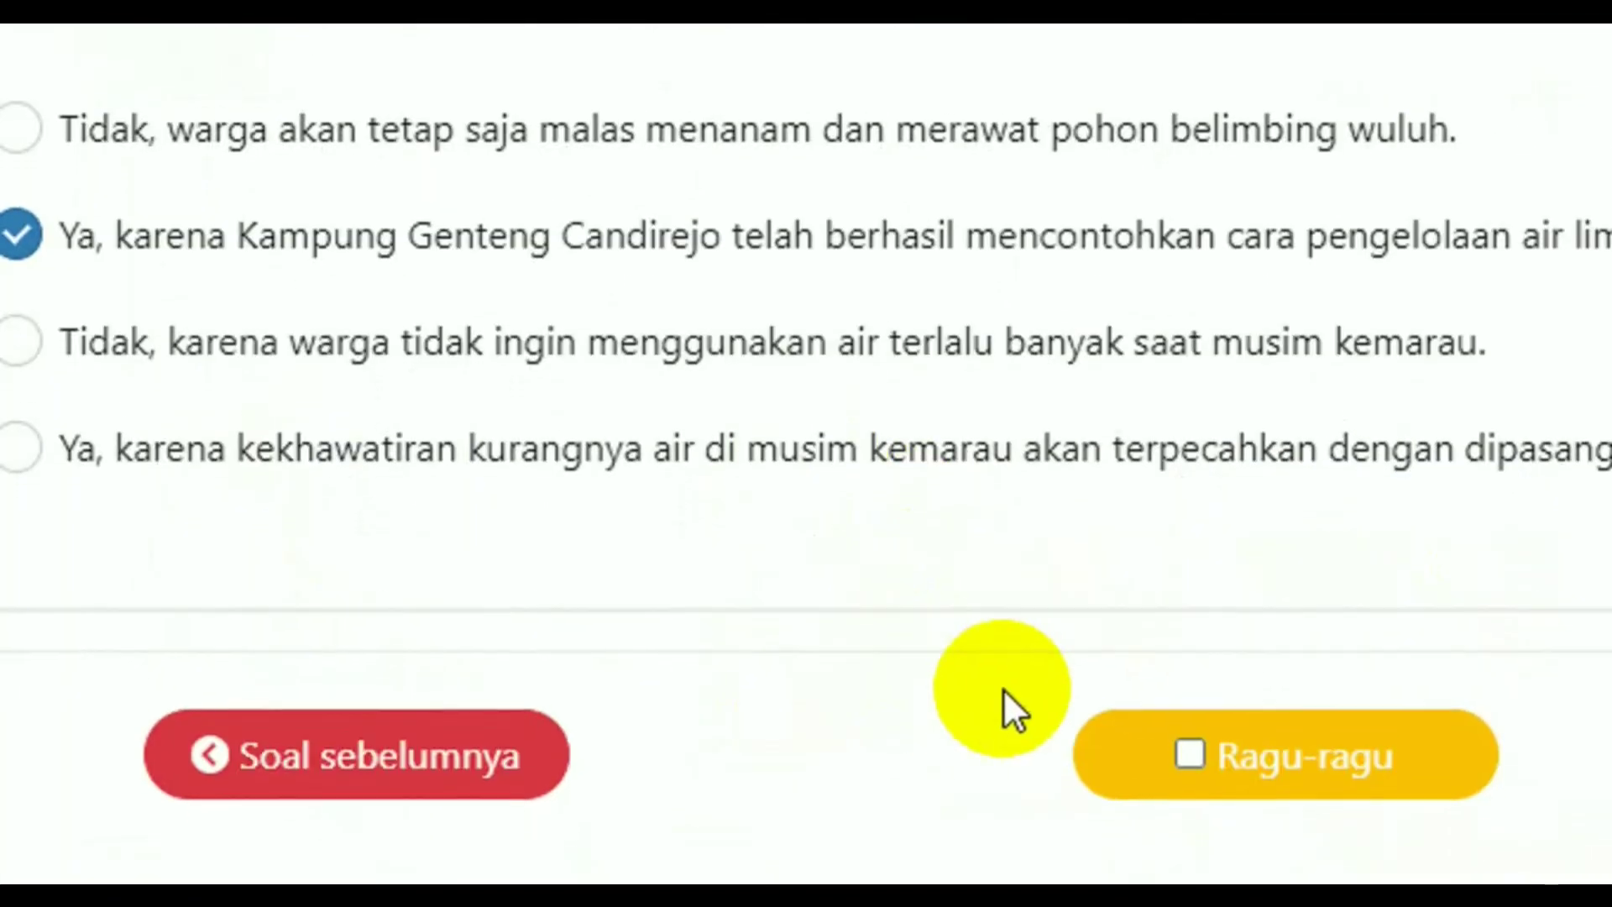
pyautogui.click(744, 732)
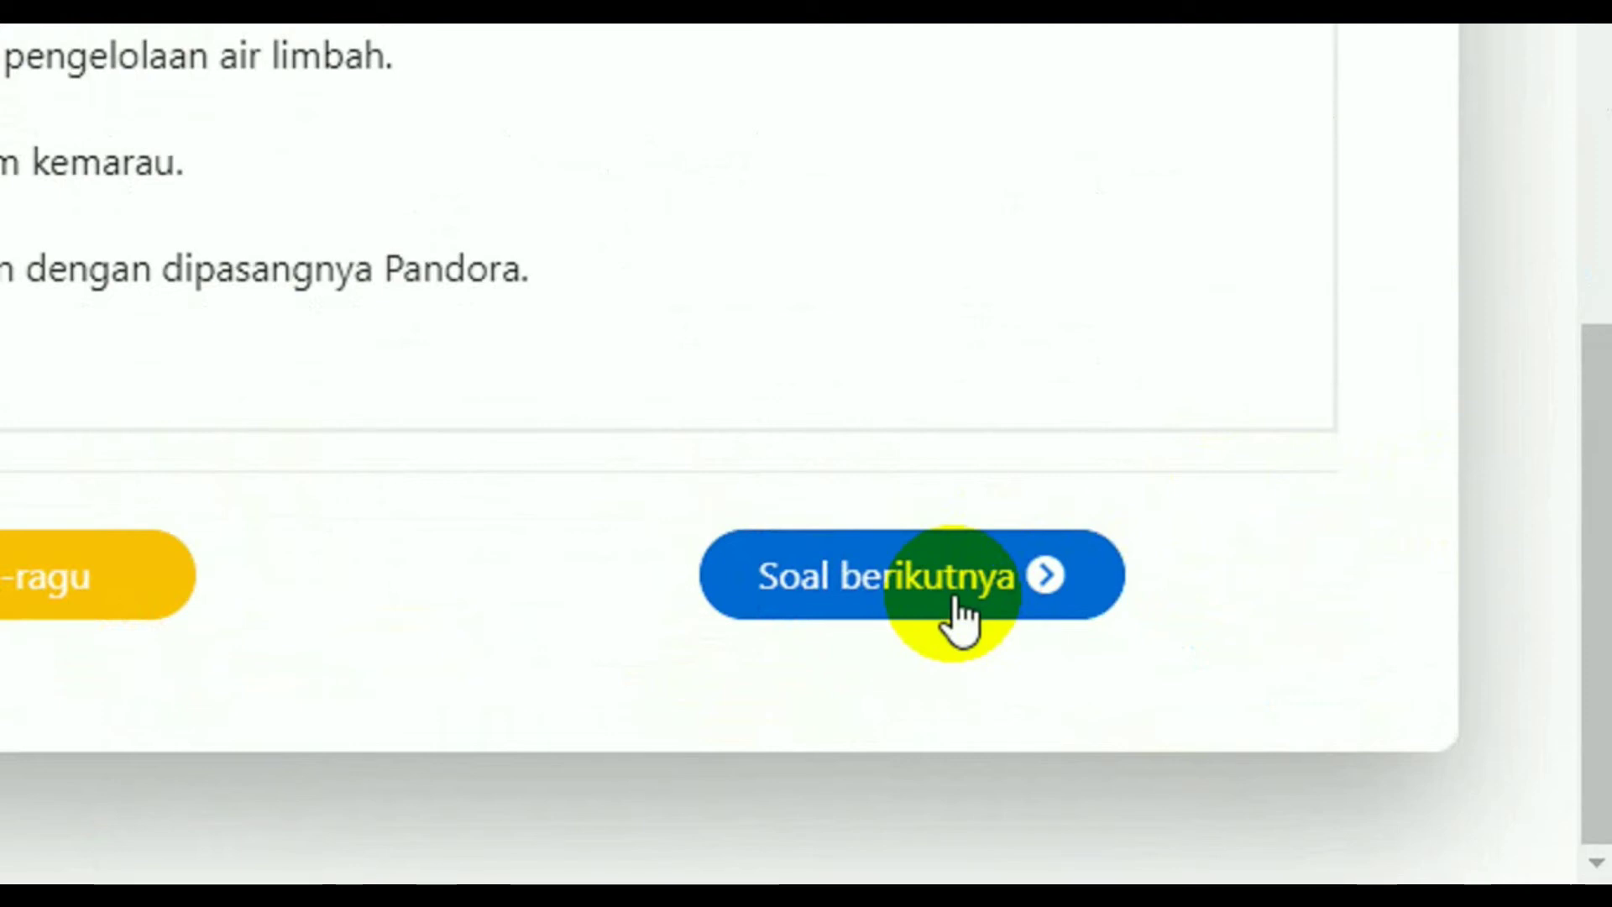
pyautogui.click(957, 599)
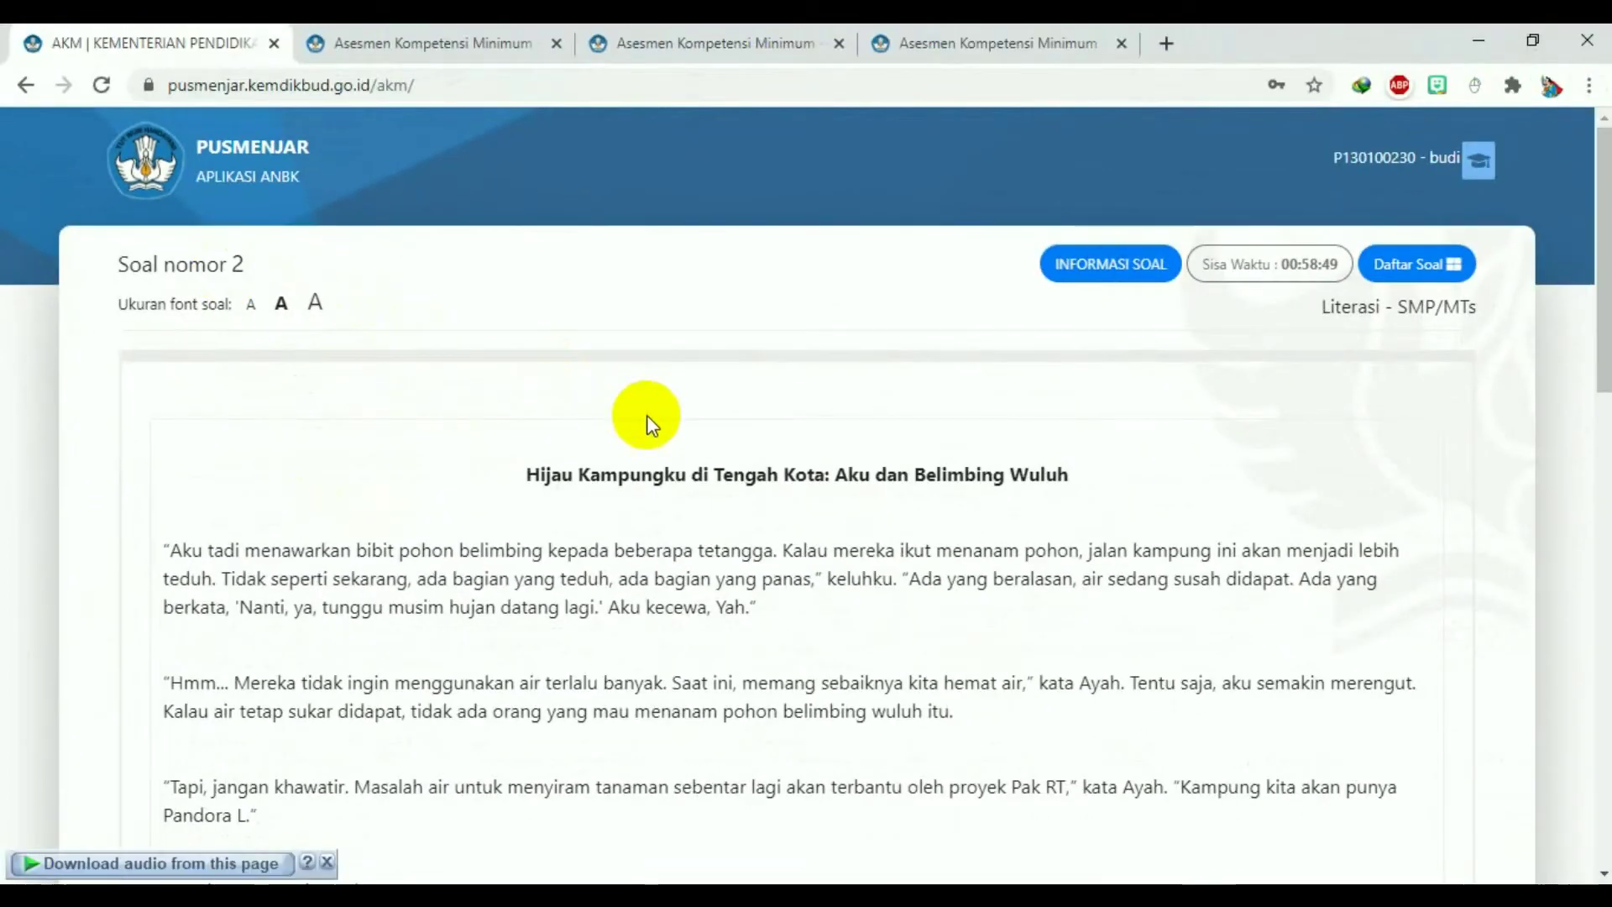
# Step: Answer question 2 with Kekurangan air di musim kemarau, Alat untuk mengolah air and Penanaman belimbing wuluh, and proceed to question 3
pyautogui.scroll(-7, 817, 467)
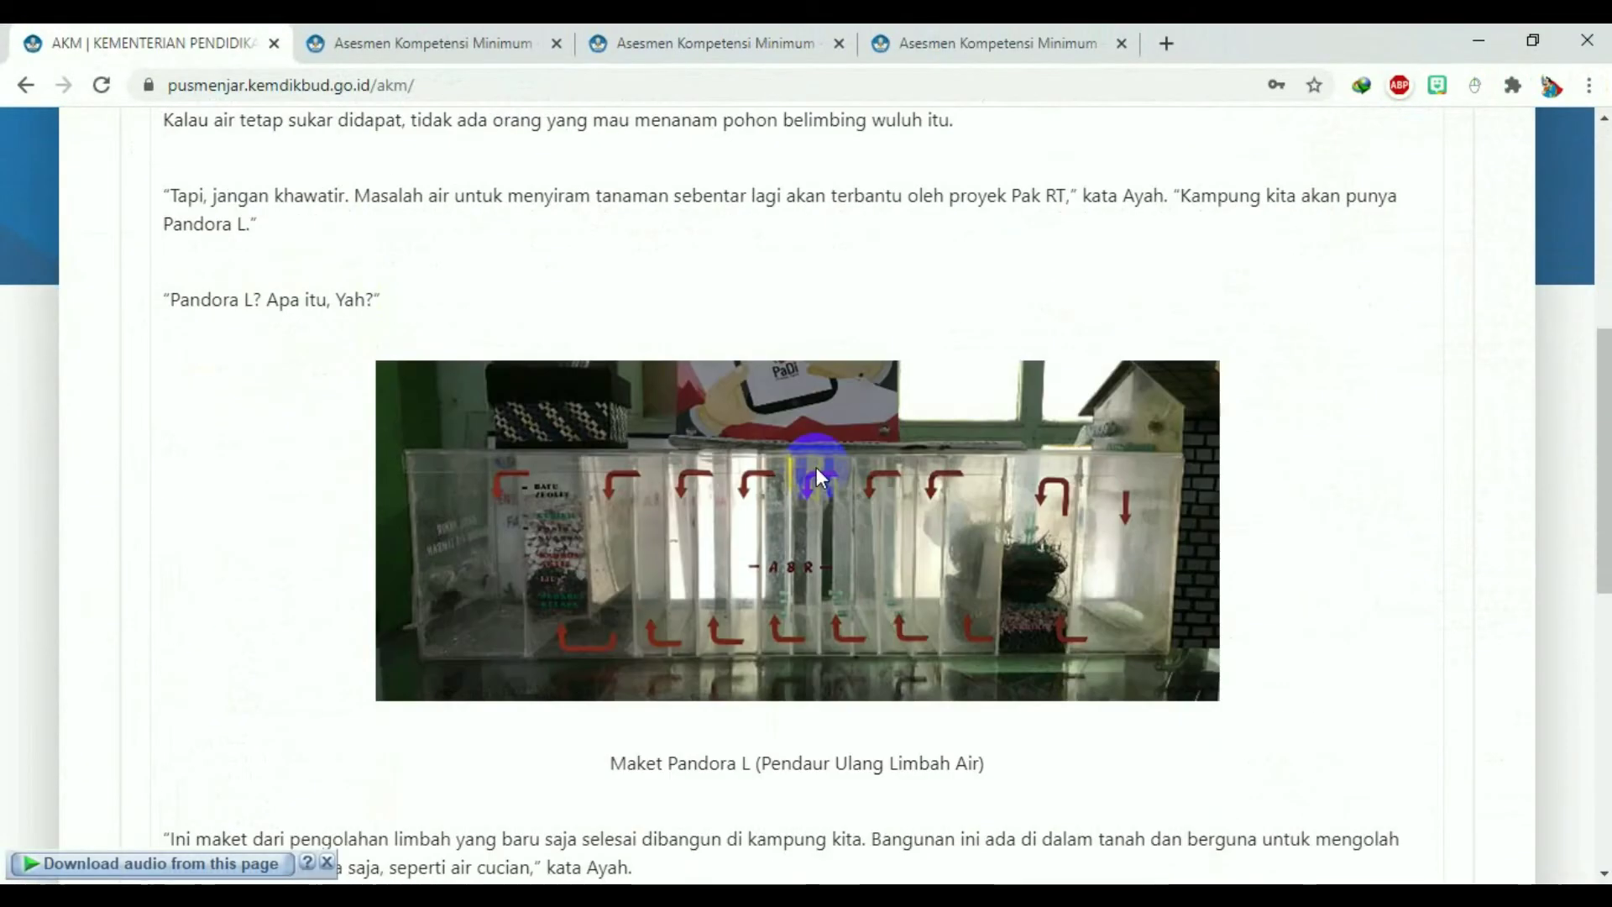
pyautogui.scroll(-5, 816, 467)
pyautogui.scroll(-4, 816, 467)
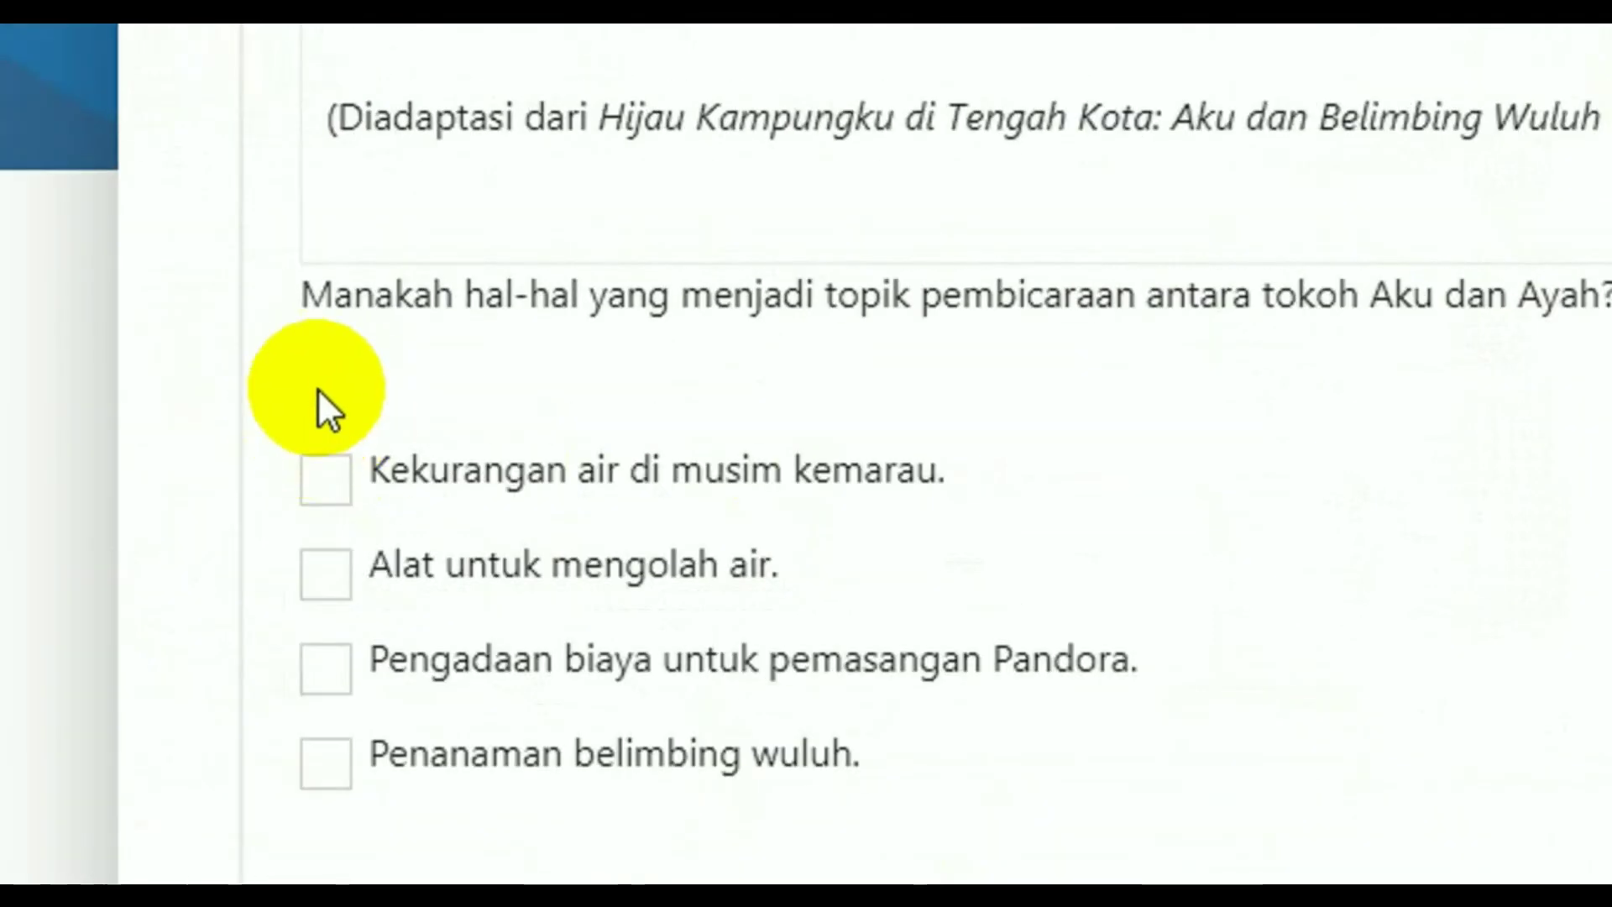
pyautogui.moveTo(370, 302); pyautogui.dragTo(667, 302)
pyautogui.moveTo(1214, 281); pyautogui.dragTo(1339, 336)
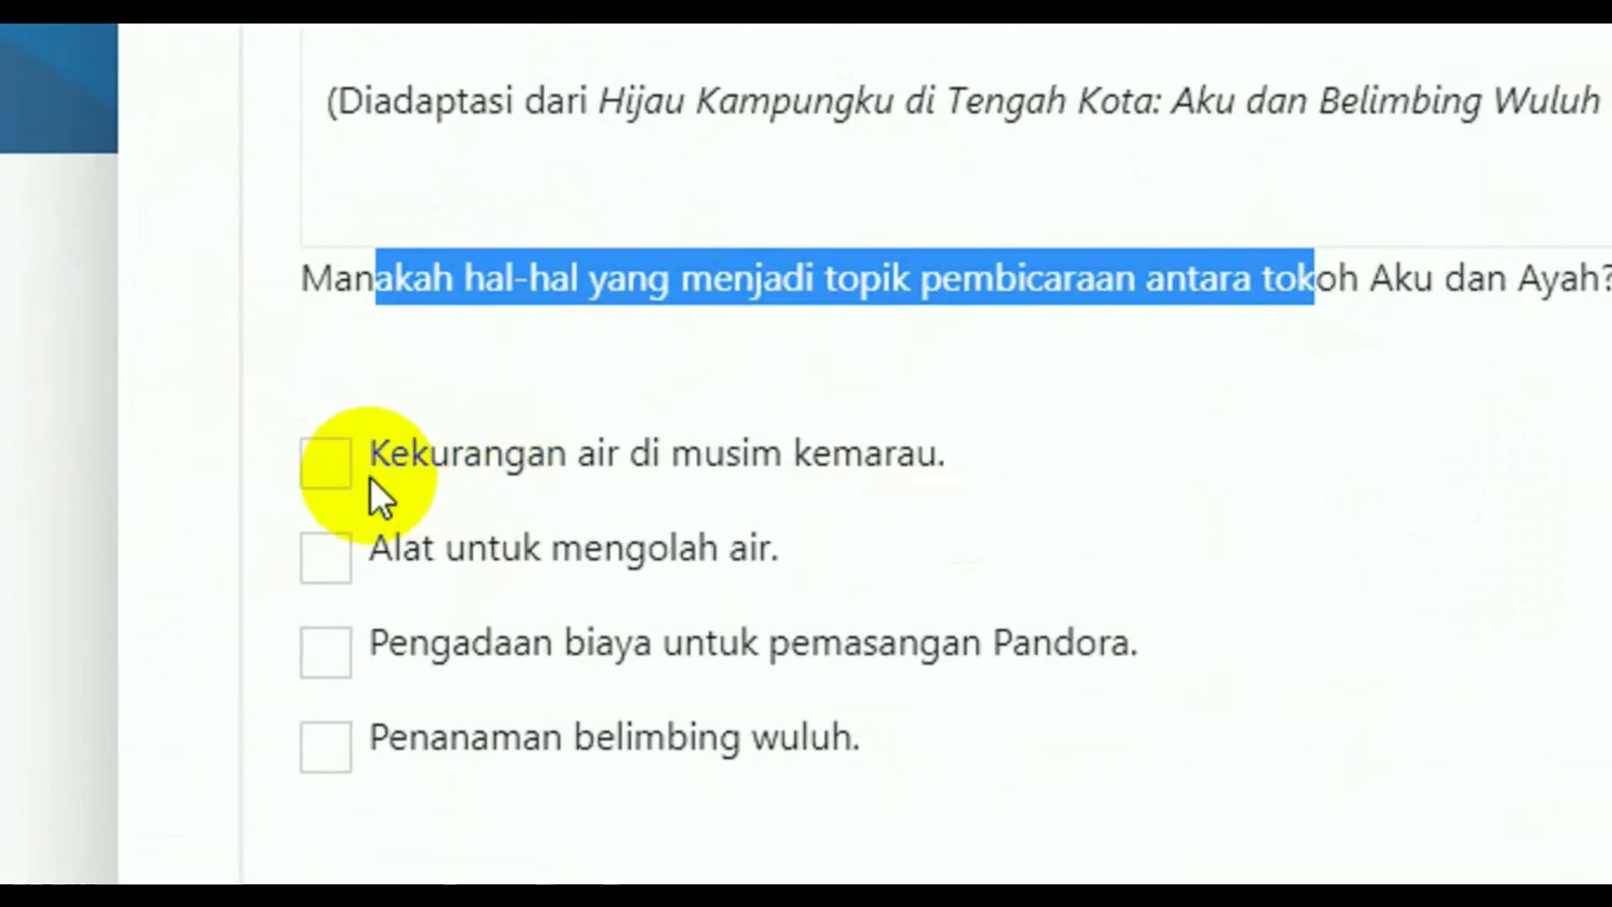
pyautogui.moveTo(181, 450); pyautogui.dragTo(172, 449)
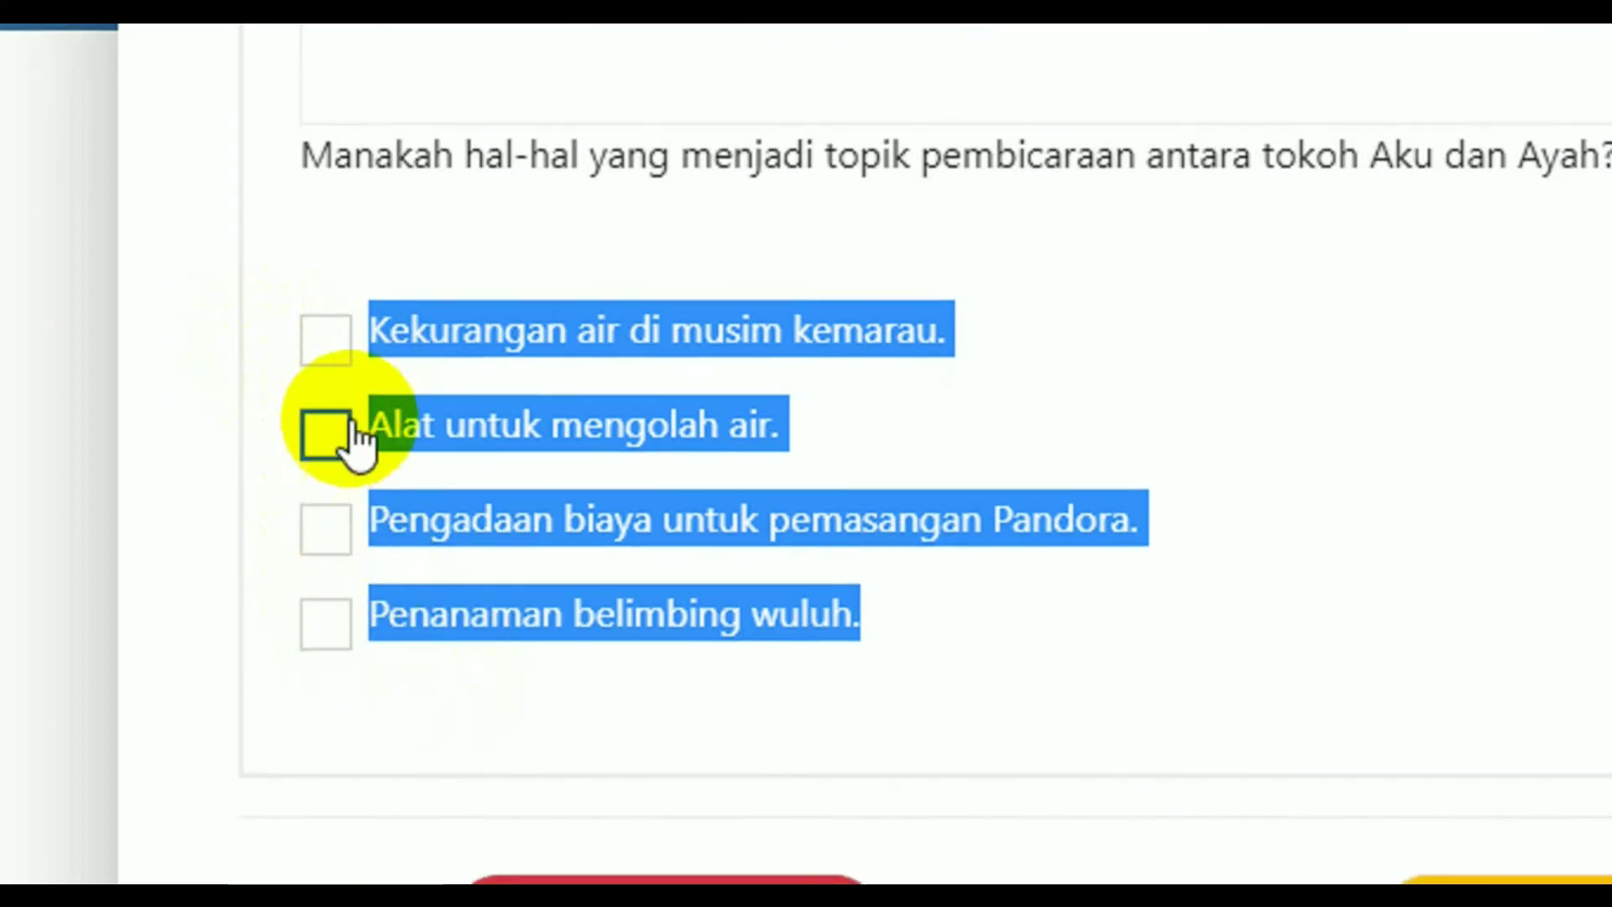
pyautogui.click(261, 334)
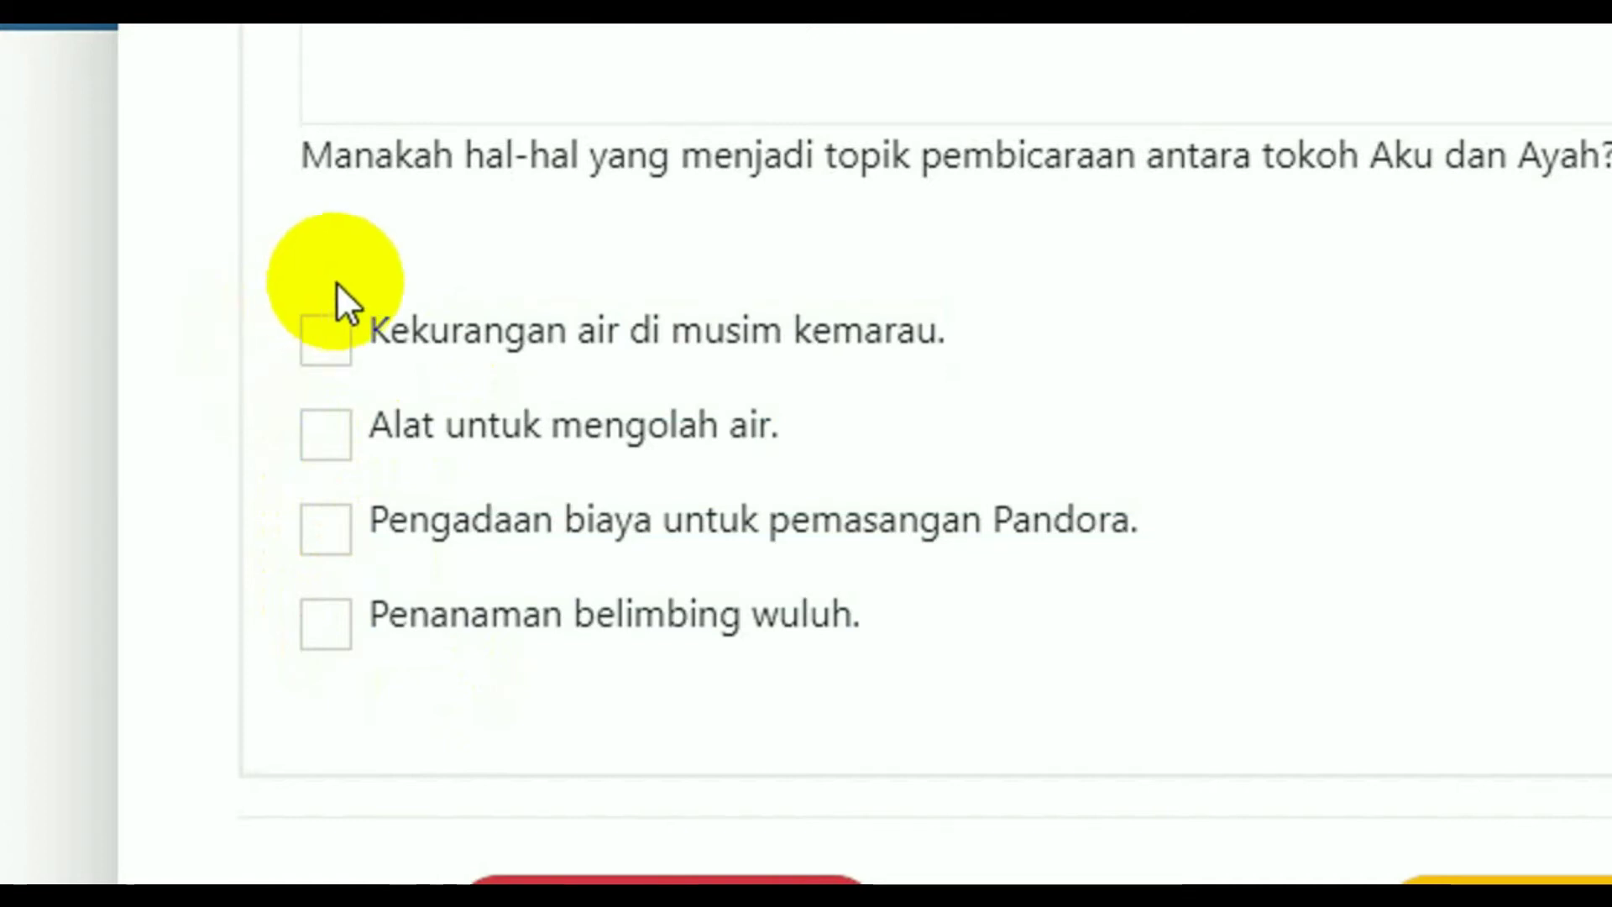
pyautogui.click(327, 437)
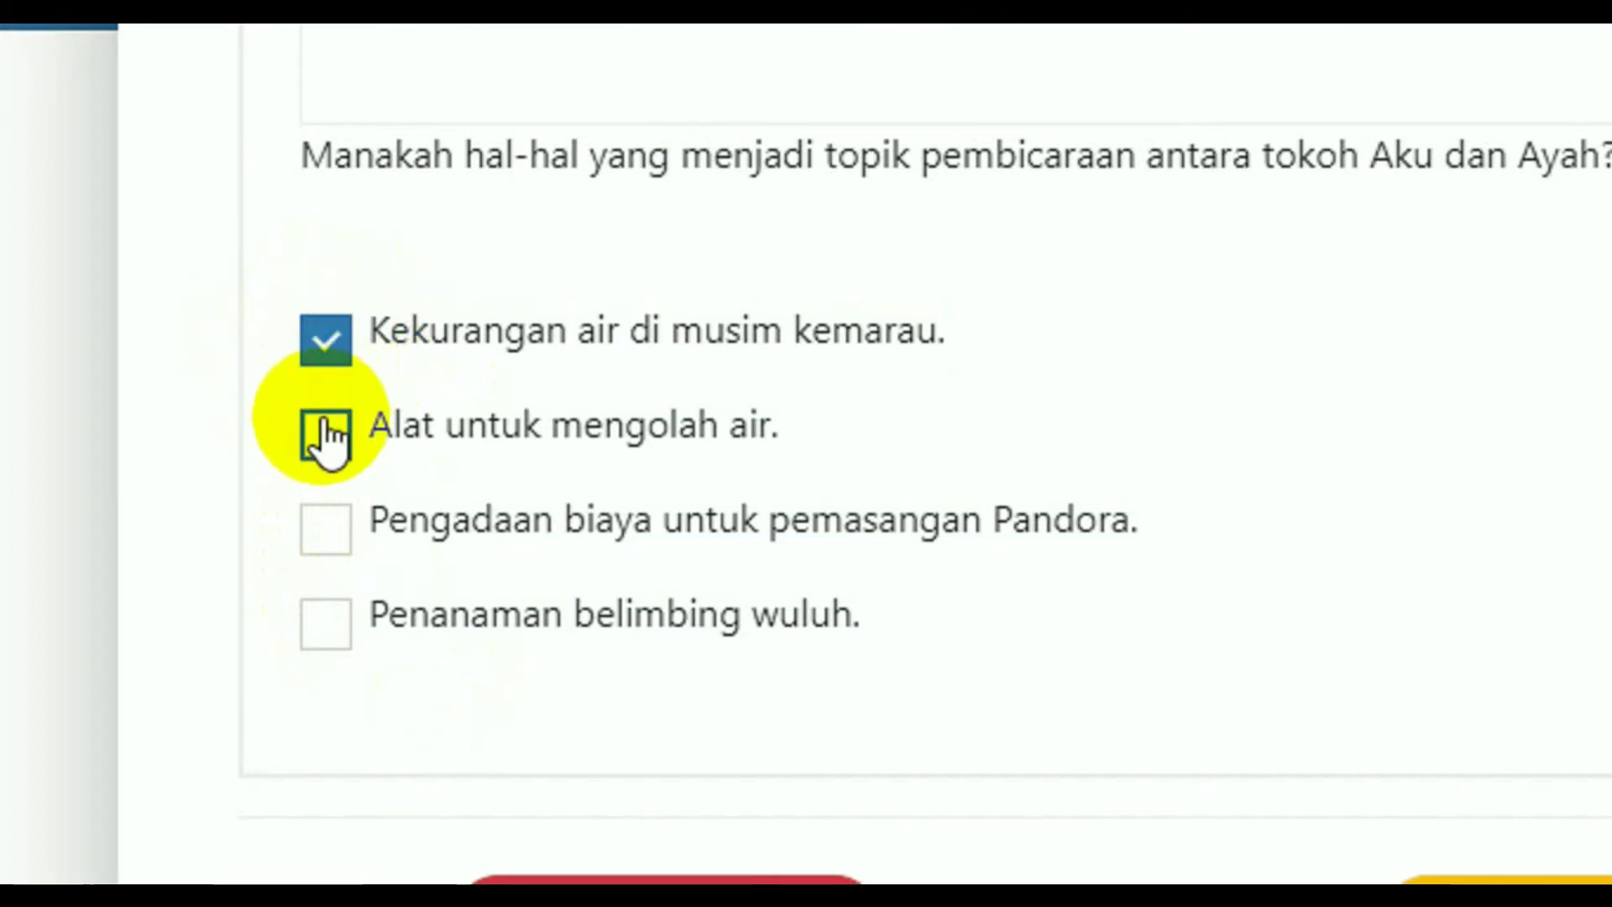
pyautogui.click(319, 628)
pyautogui.click(315, 628)
pyautogui.scroll(-1, 315, 677)
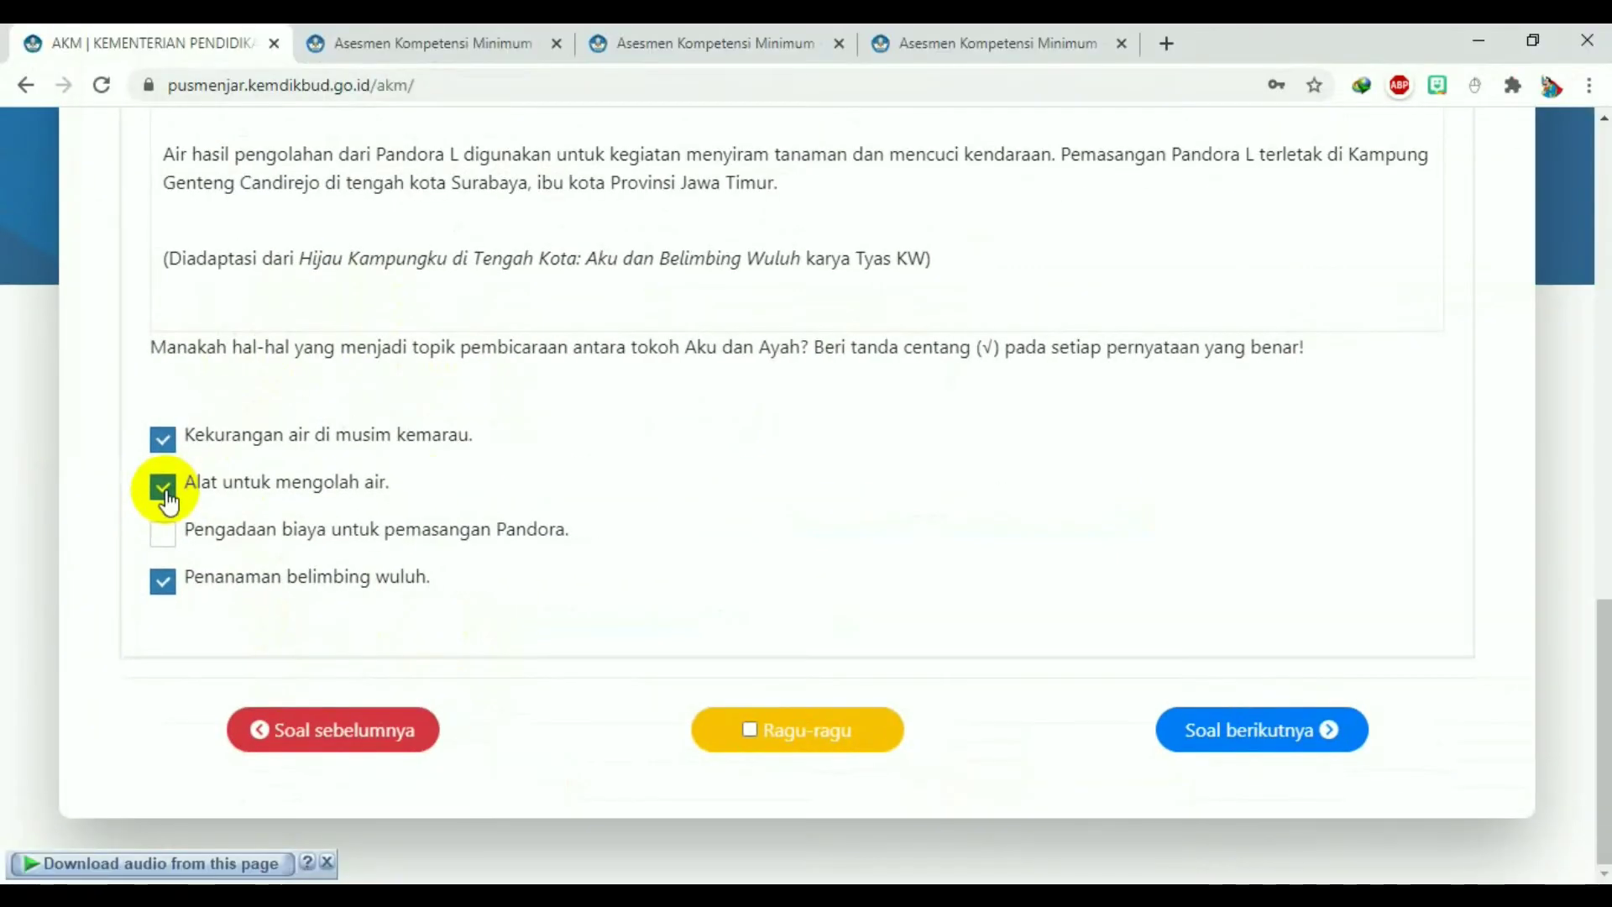
pyautogui.click(1268, 727)
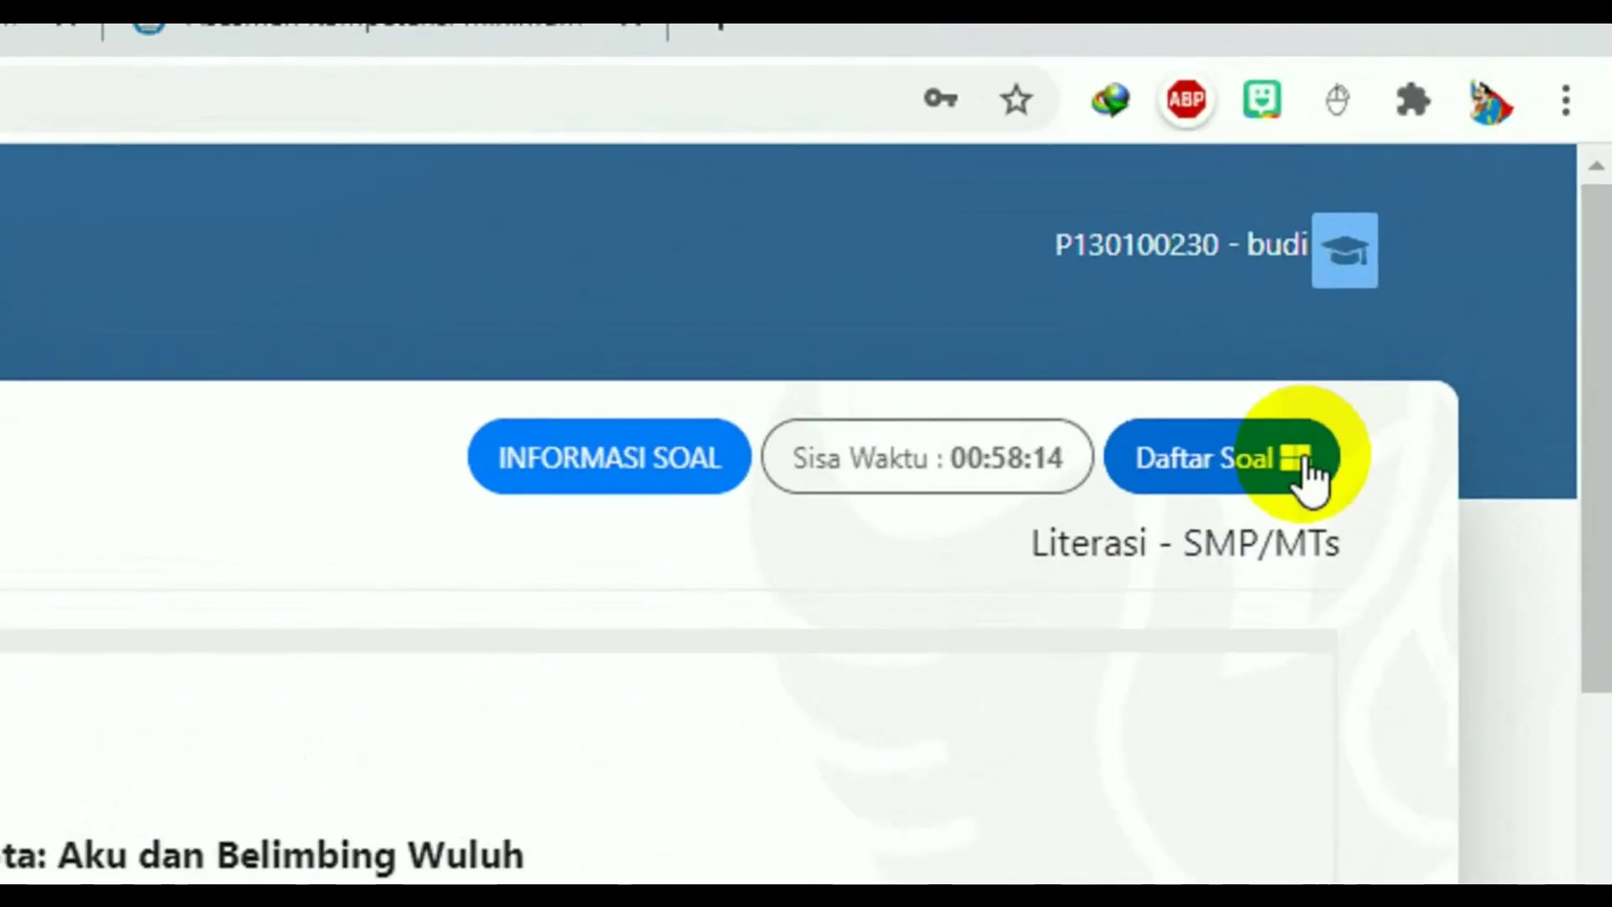
# Step: Jump to question 10 from the list of question numbers and look through its passage and answer choices
pyautogui.click(1305, 472)
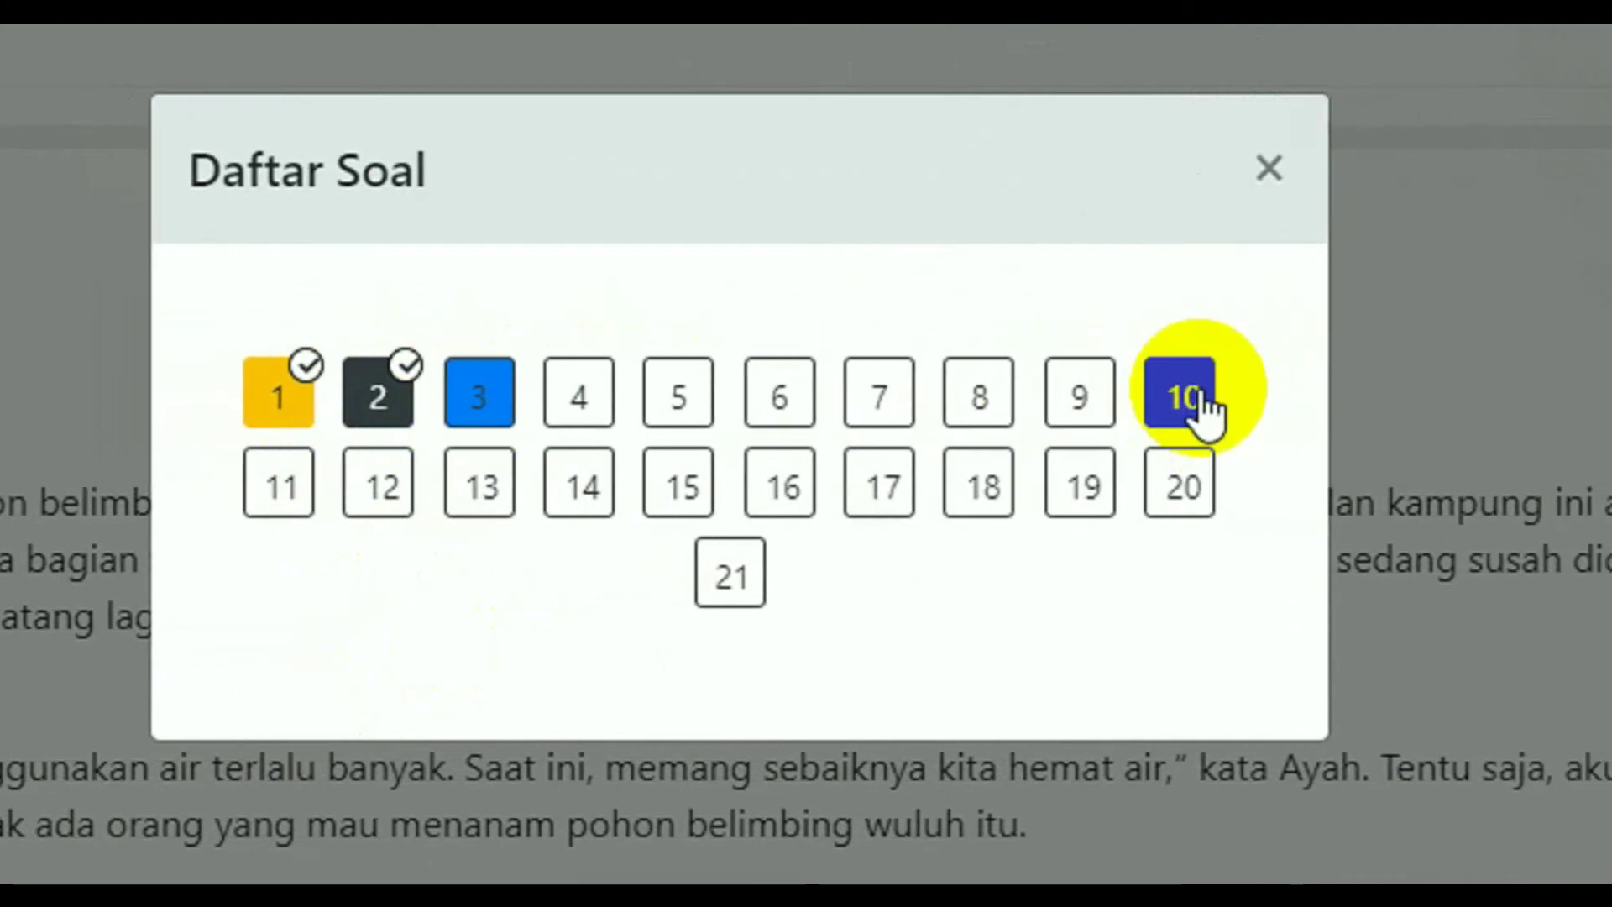
pyautogui.click(1208, 416)
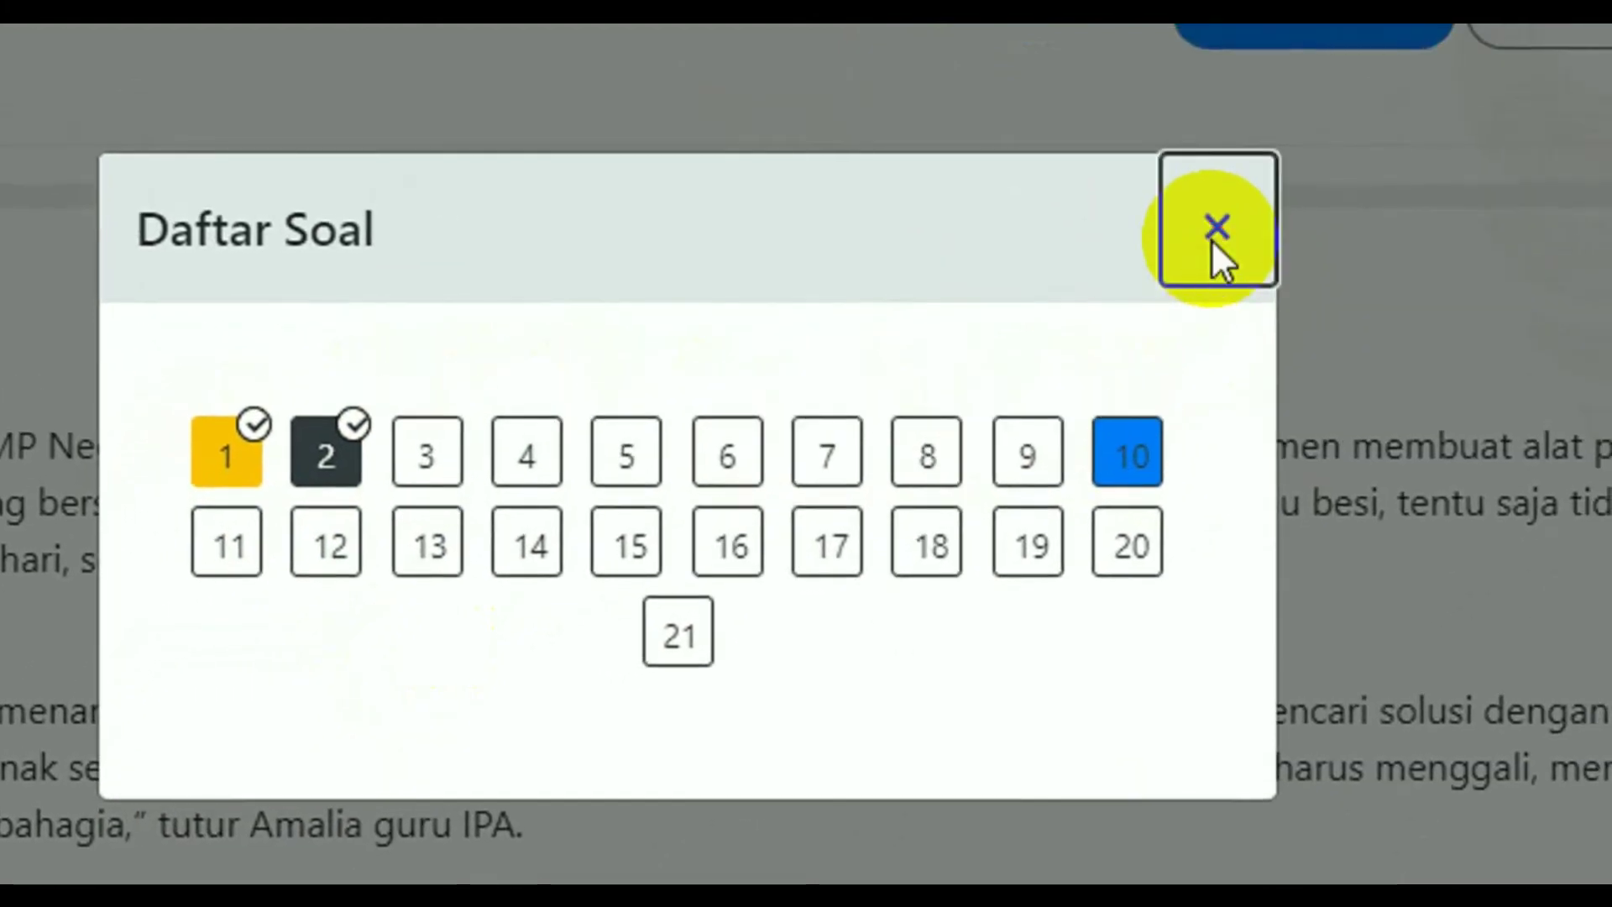
pyautogui.click(1269, 168)
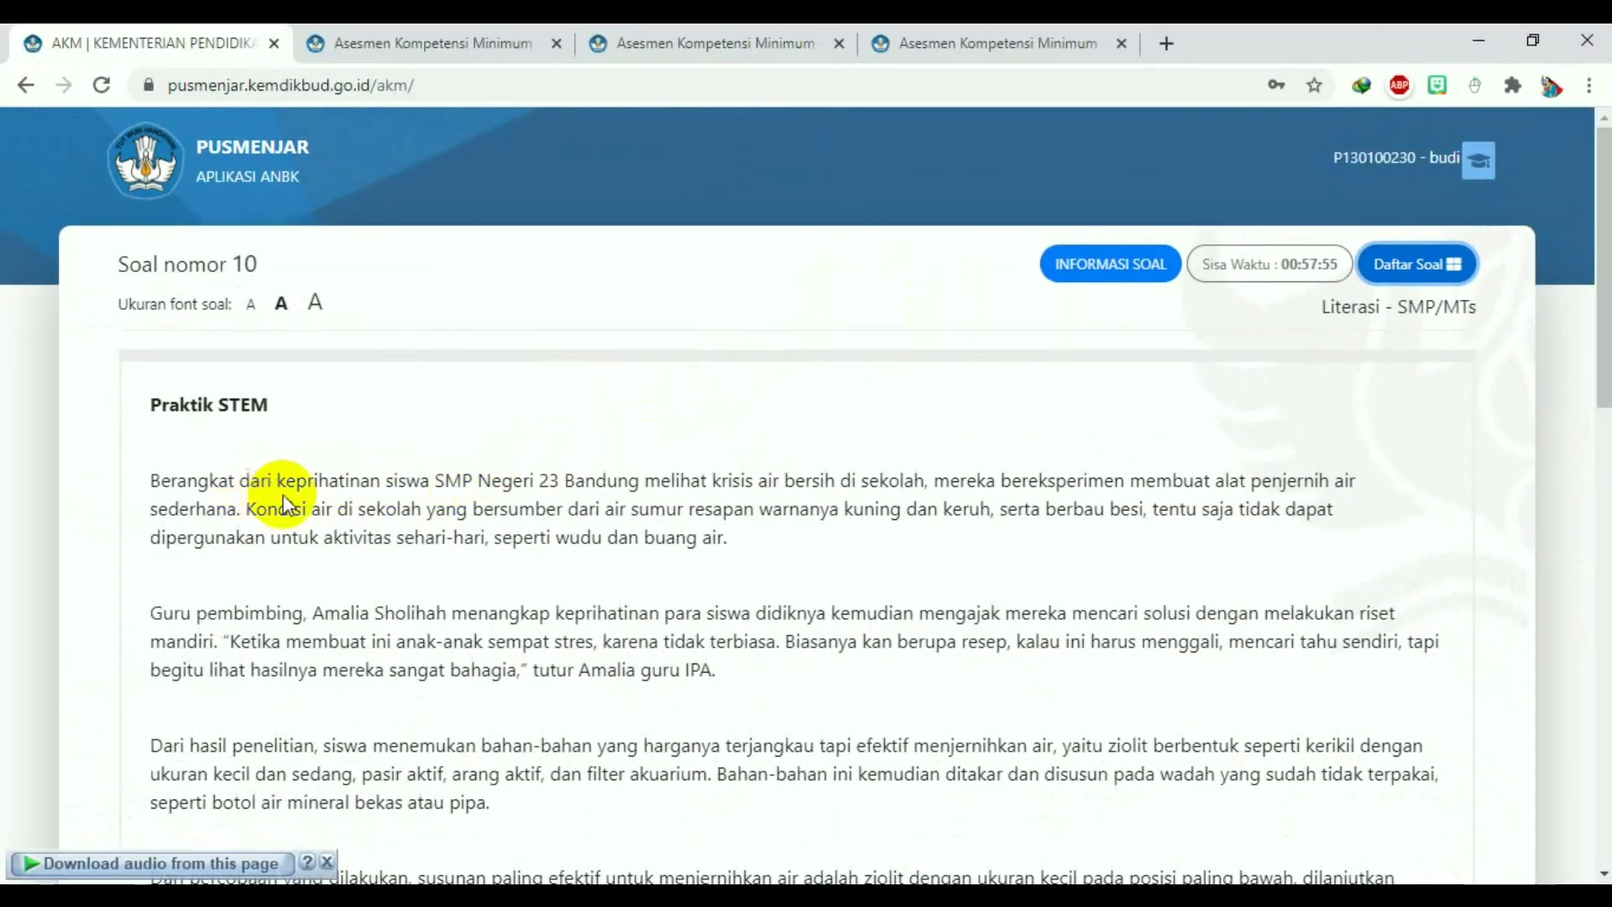
pyautogui.scroll(-15, 588, 546)
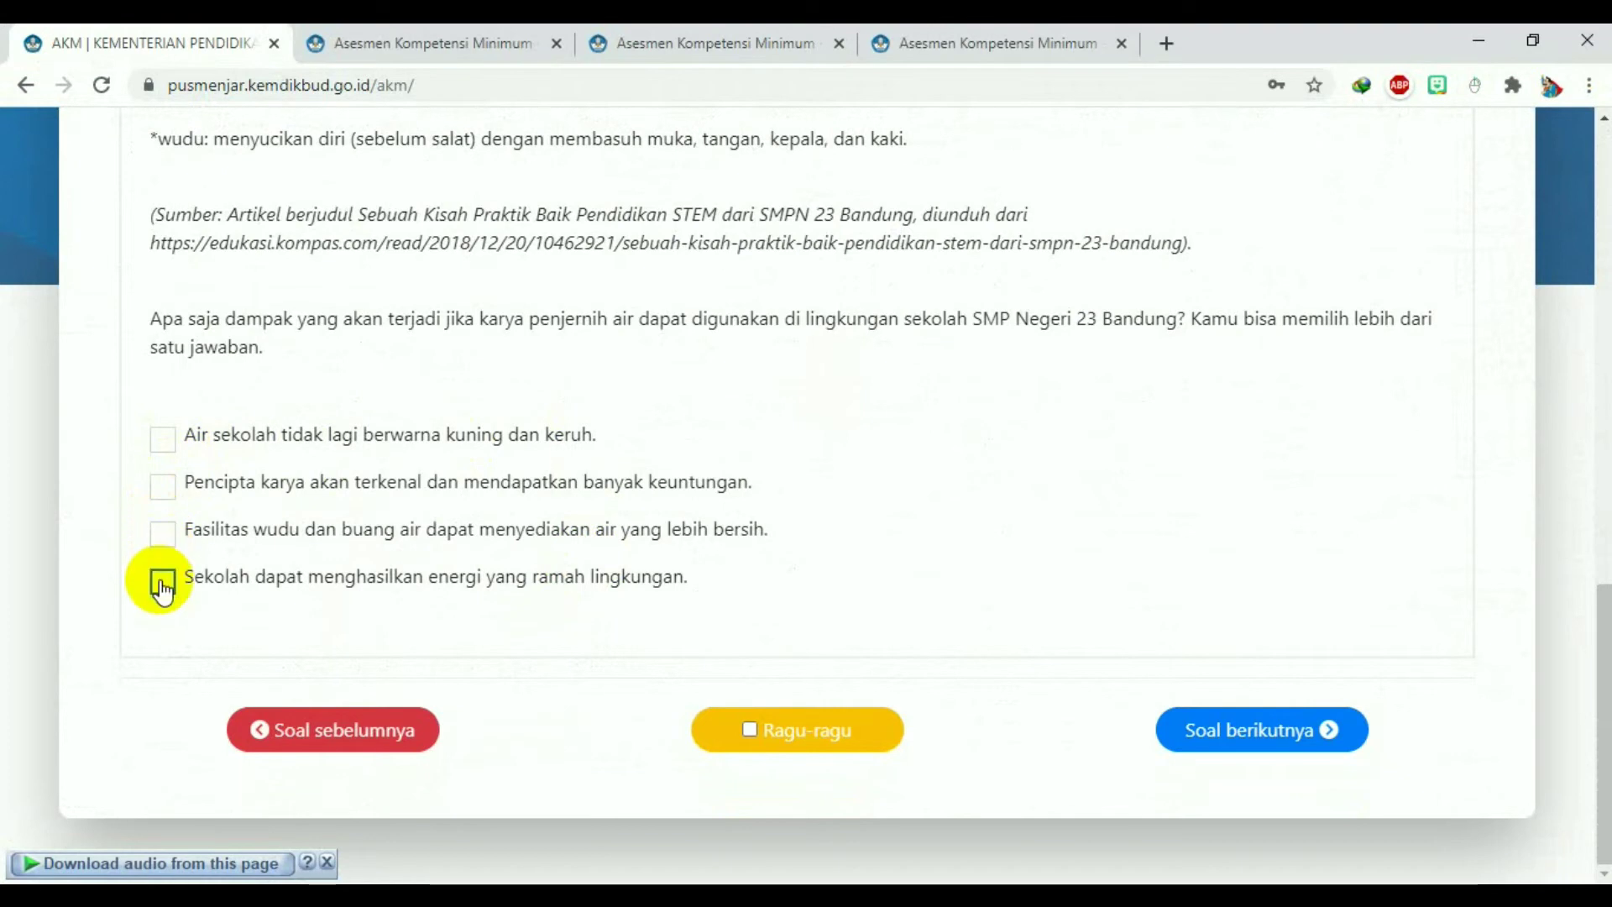
pyautogui.scroll(15, 280, 485)
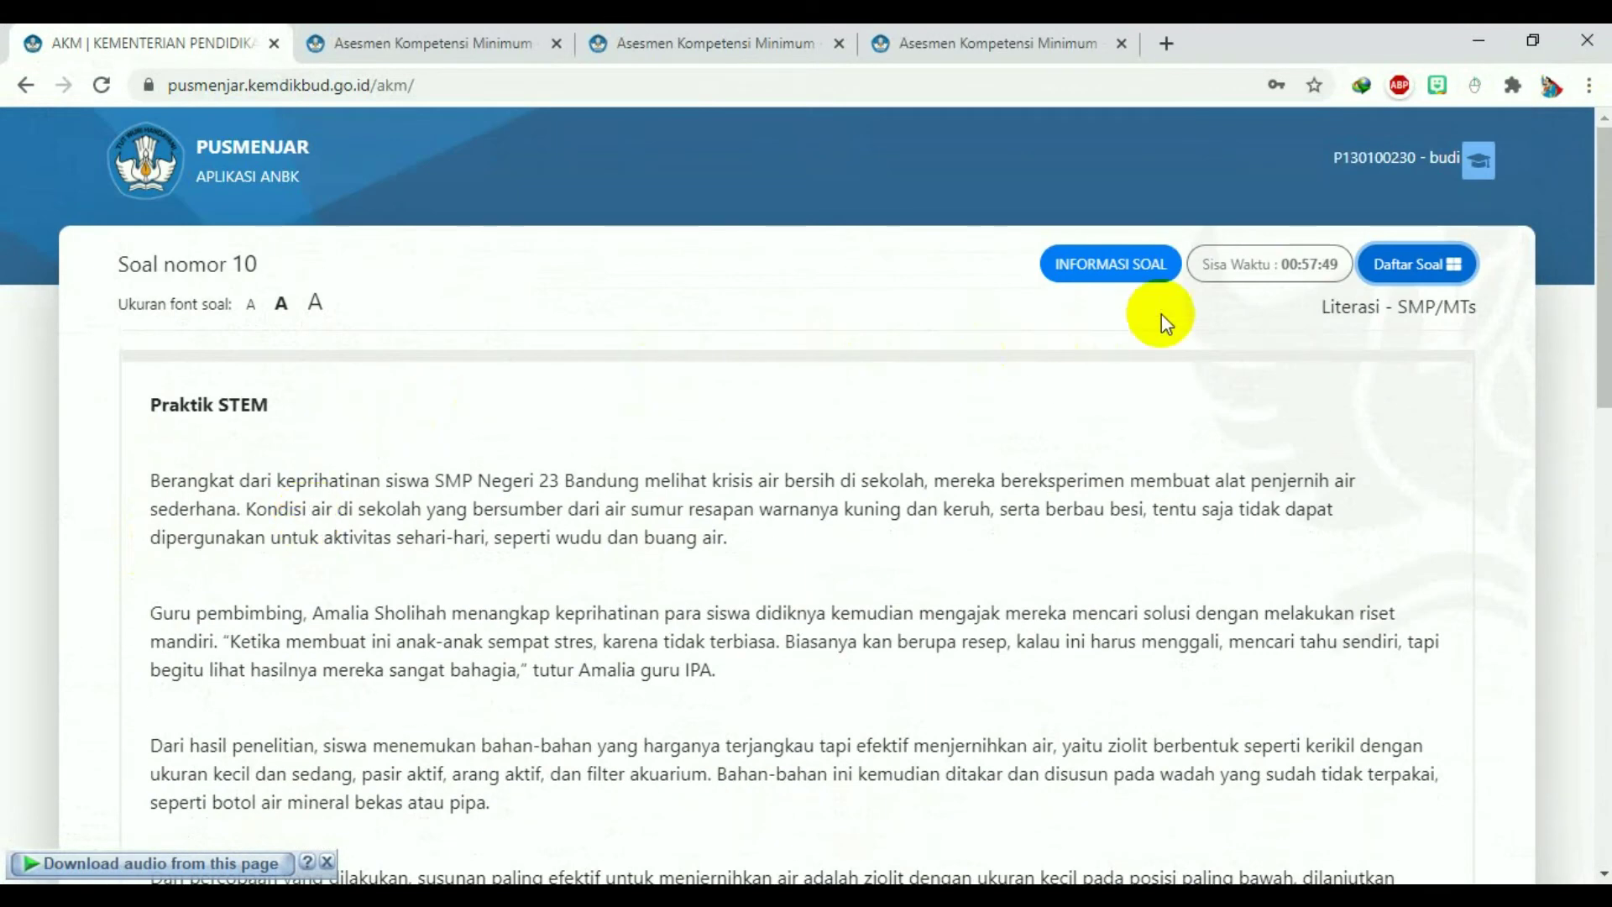
# Step: Return to question 3 from the list of question numbers and close the list
pyautogui.click(1429, 264)
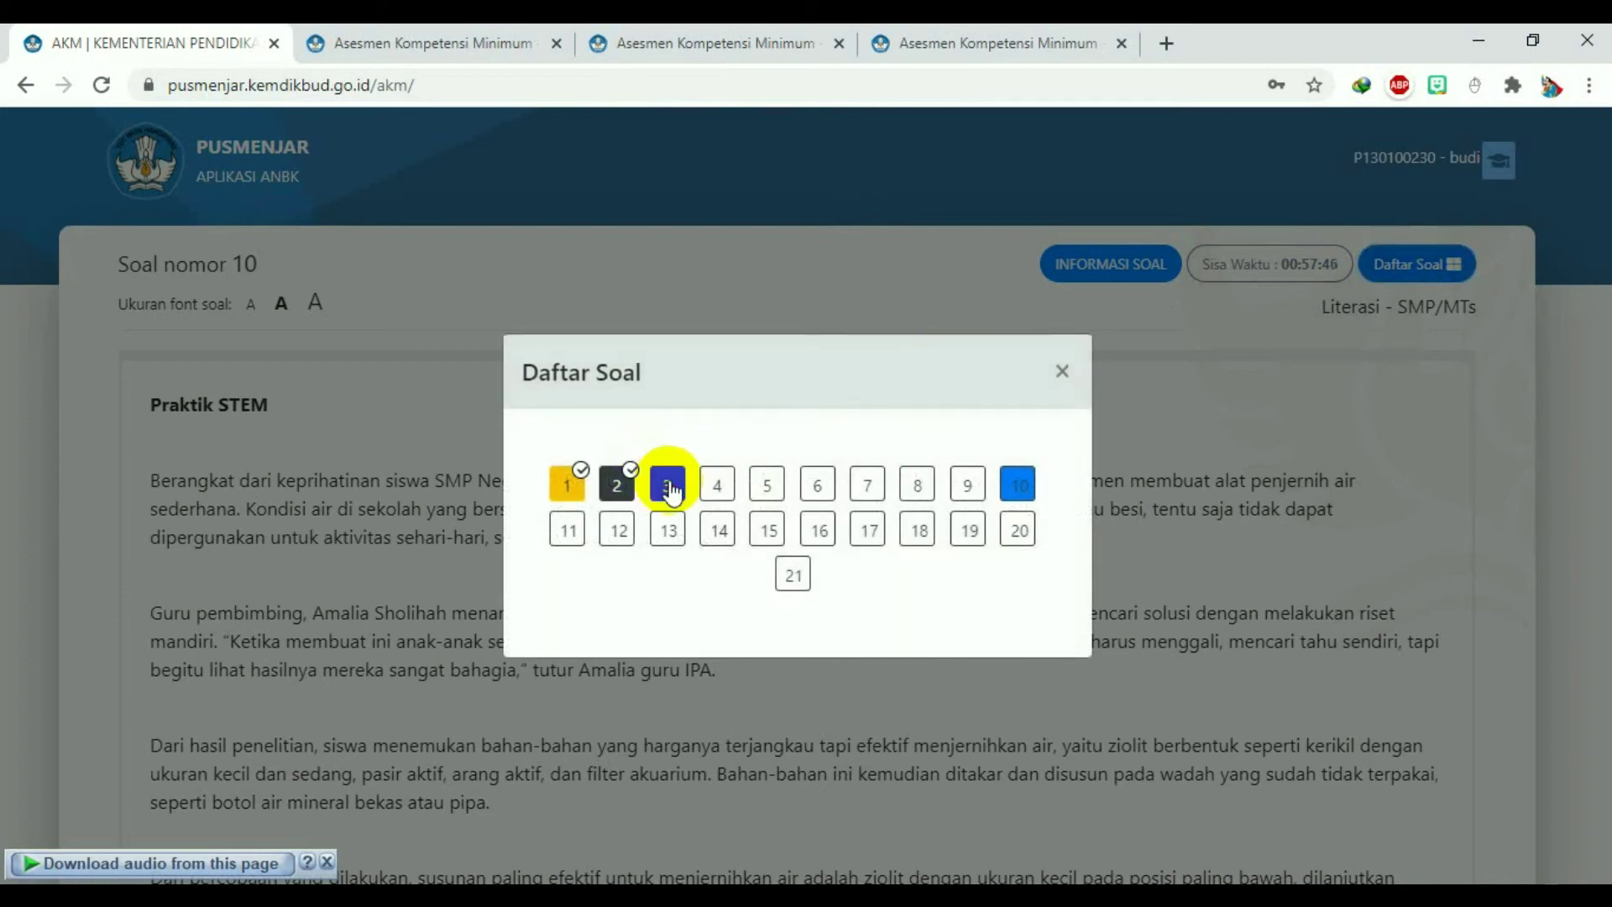
pyautogui.click(669, 485)
pyautogui.click(1062, 371)
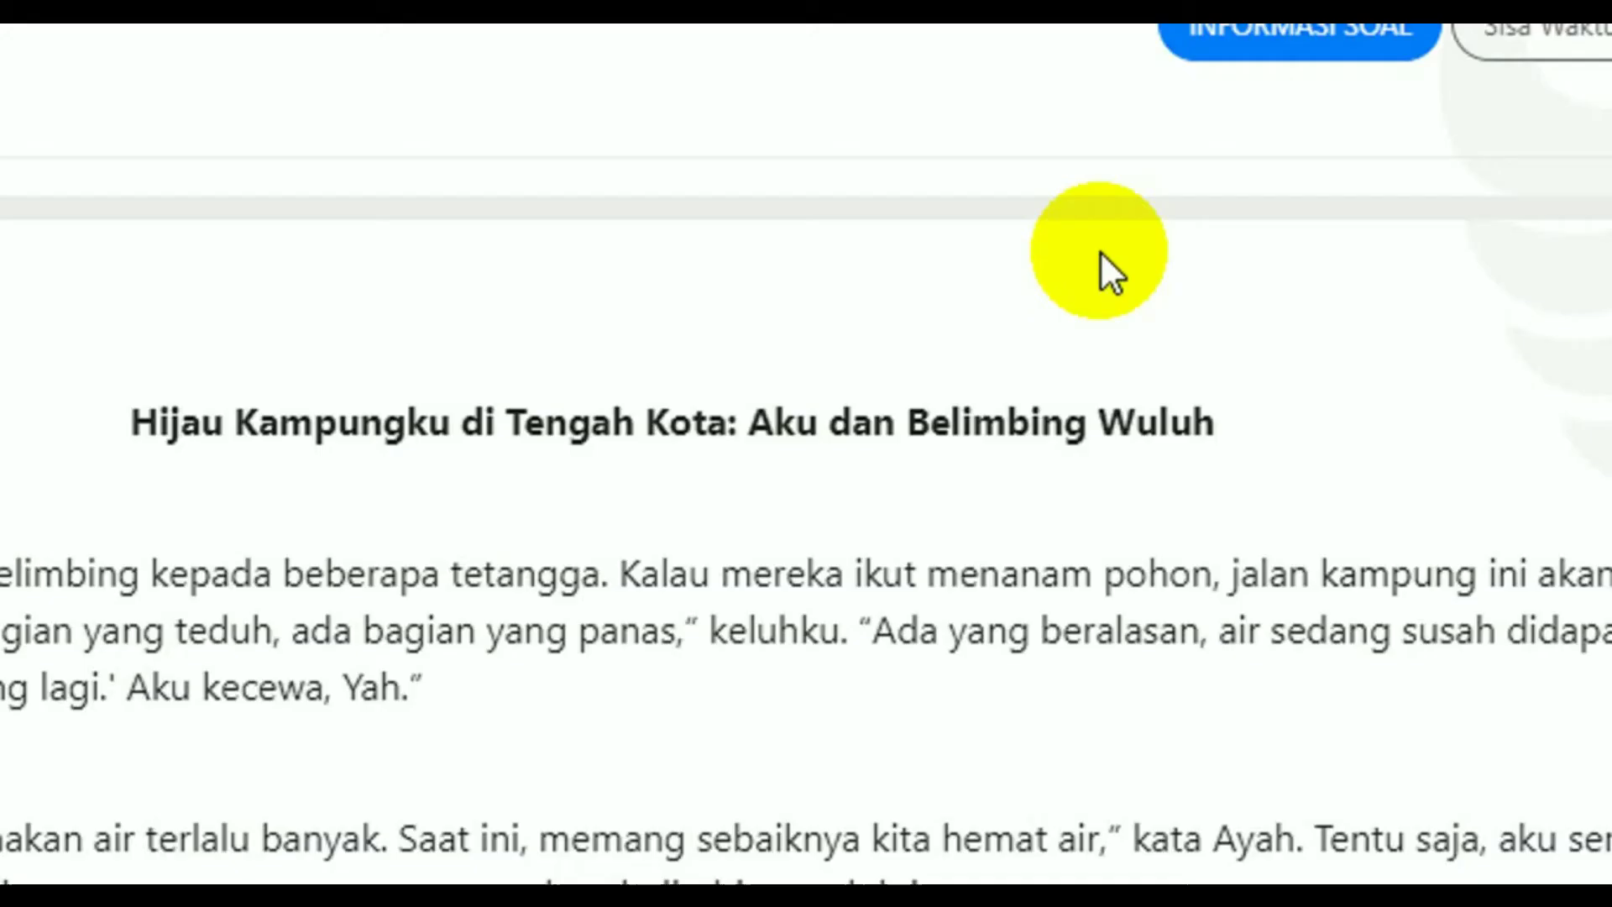
# Step: Enlarge the page to 125% at the statement table of question 3
pyautogui.scroll(-10, 377, 642)
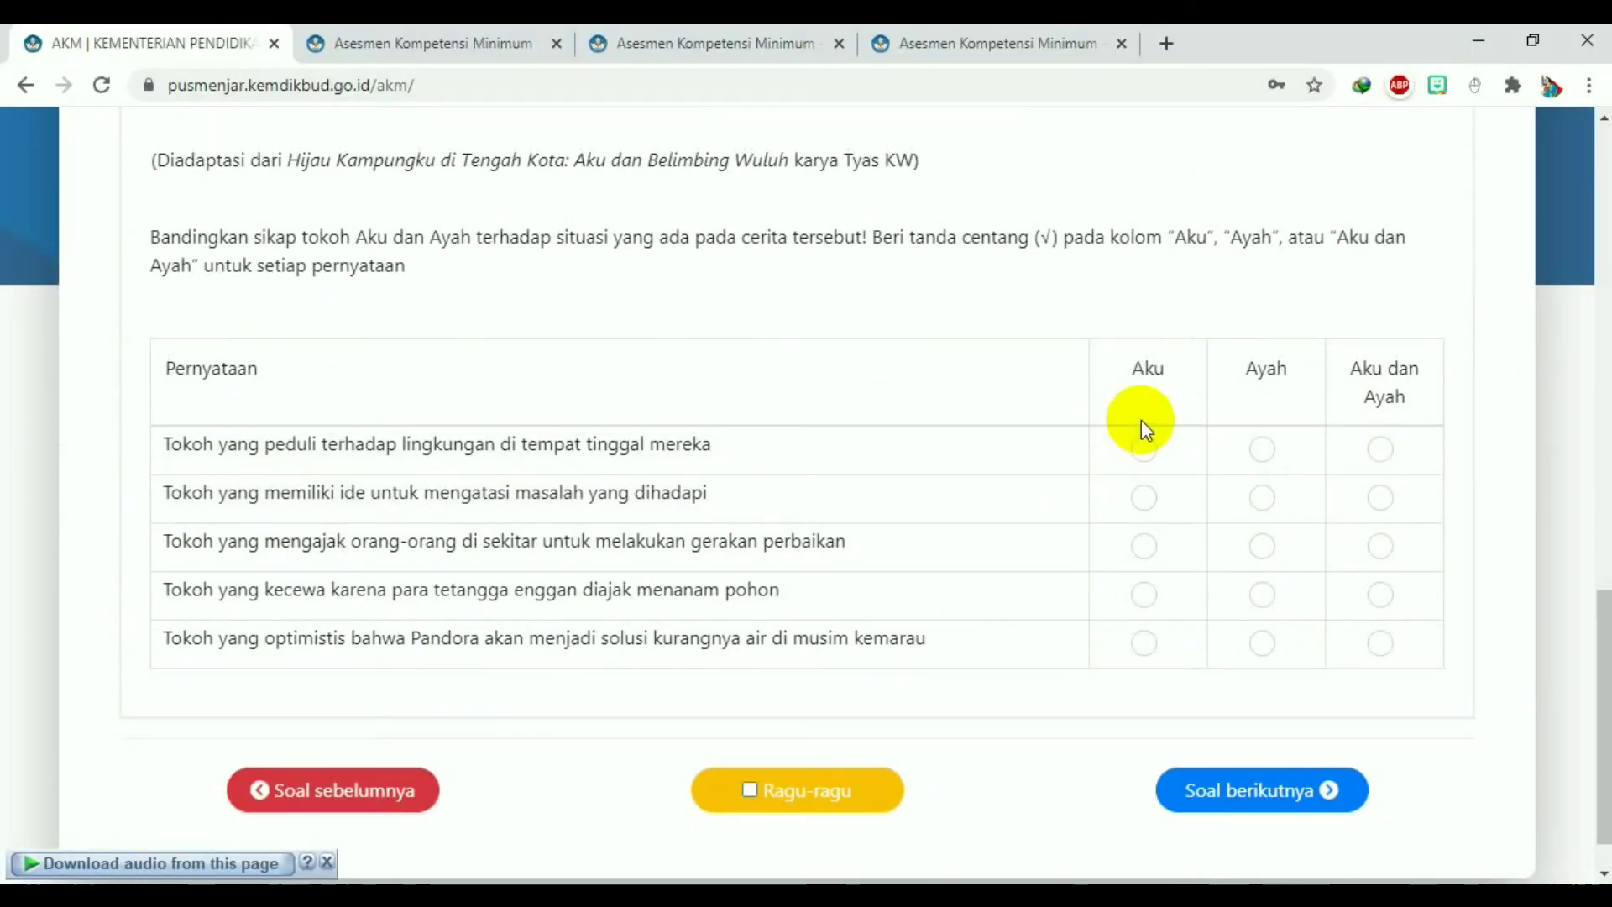
pyautogui.hotkey('ctrl', '+')
pyautogui.hotkey('ctrl', '+')
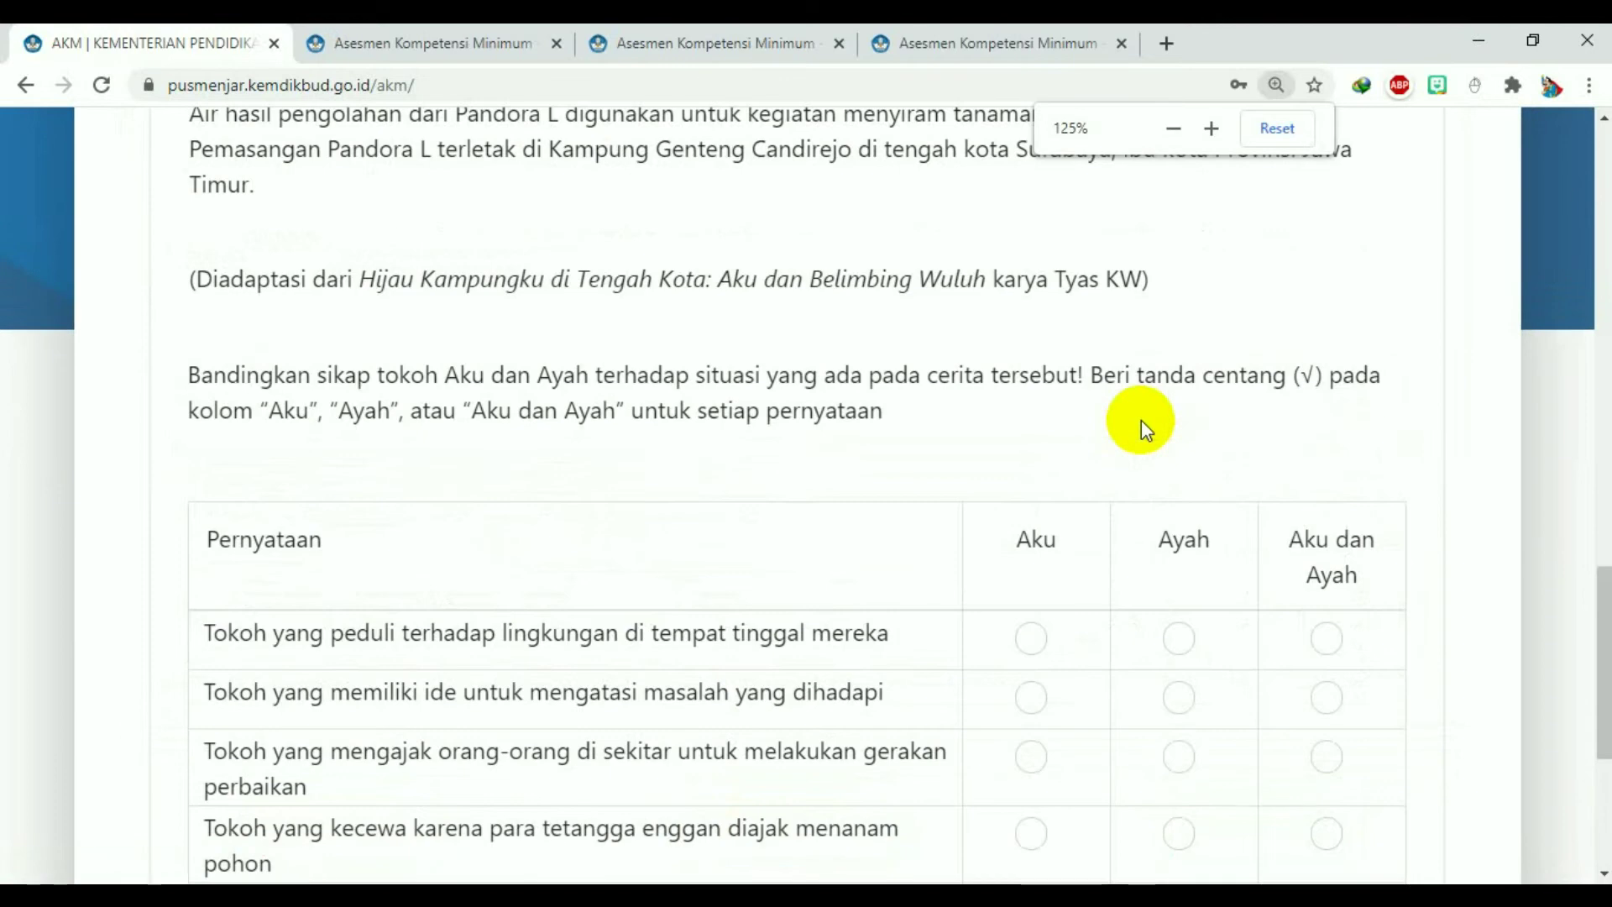
pyautogui.scroll(-1, 1143, 428)
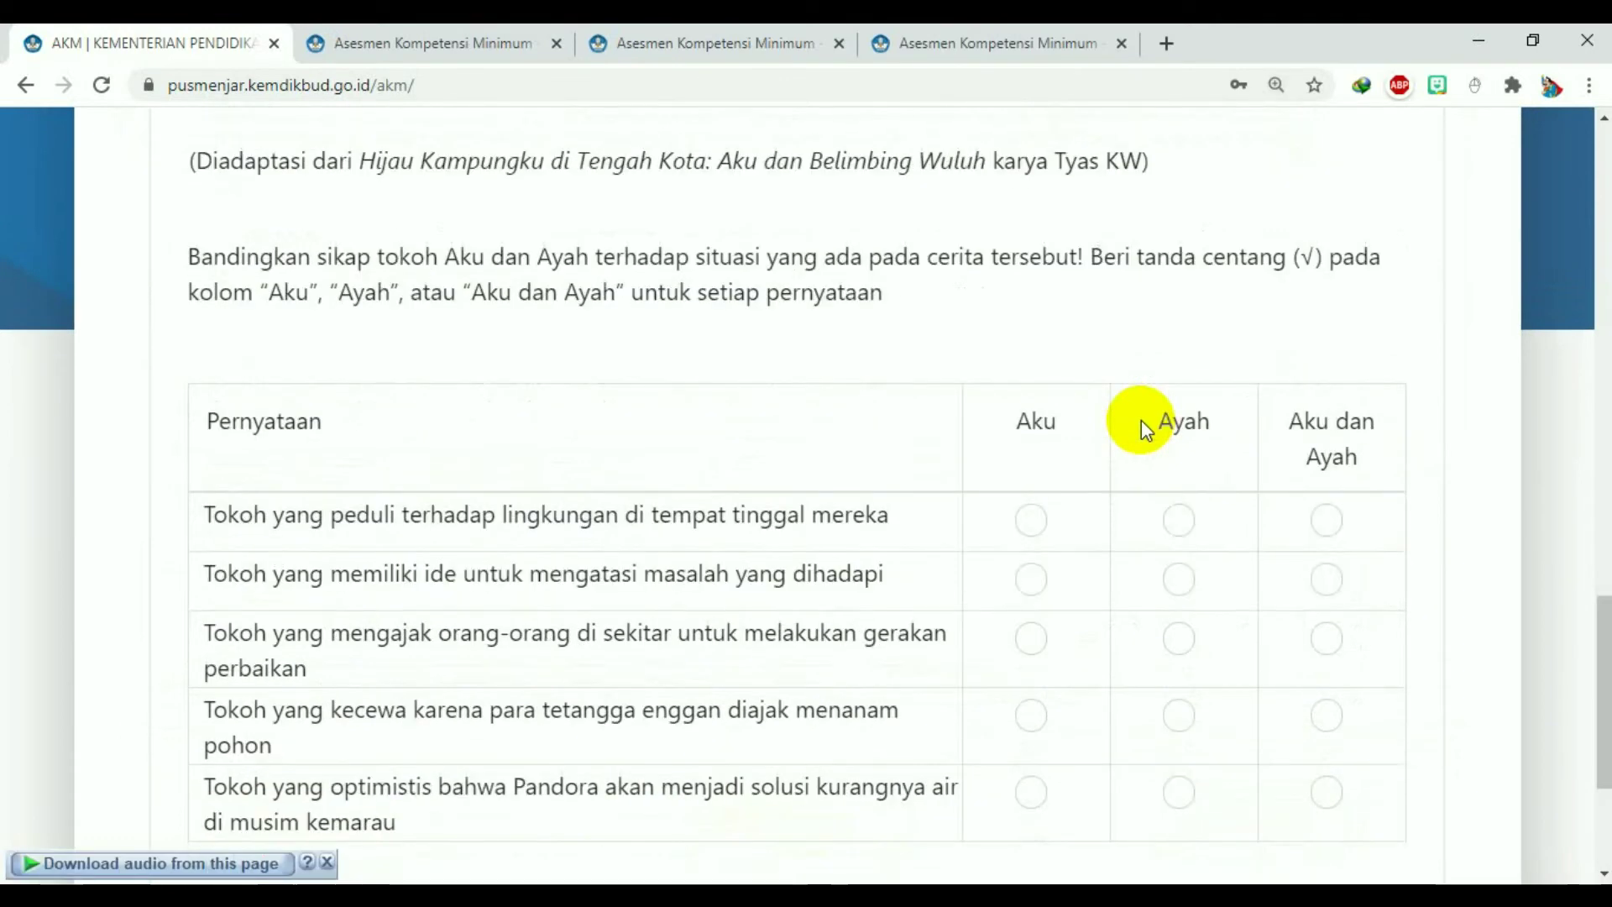
# Step: Answer the five statements of question 3 in order with Aku, Aku dan Ayah, Aku, Ayah and Aku, and proceed to question 4
pyautogui.scroll(-1, 1141, 424)
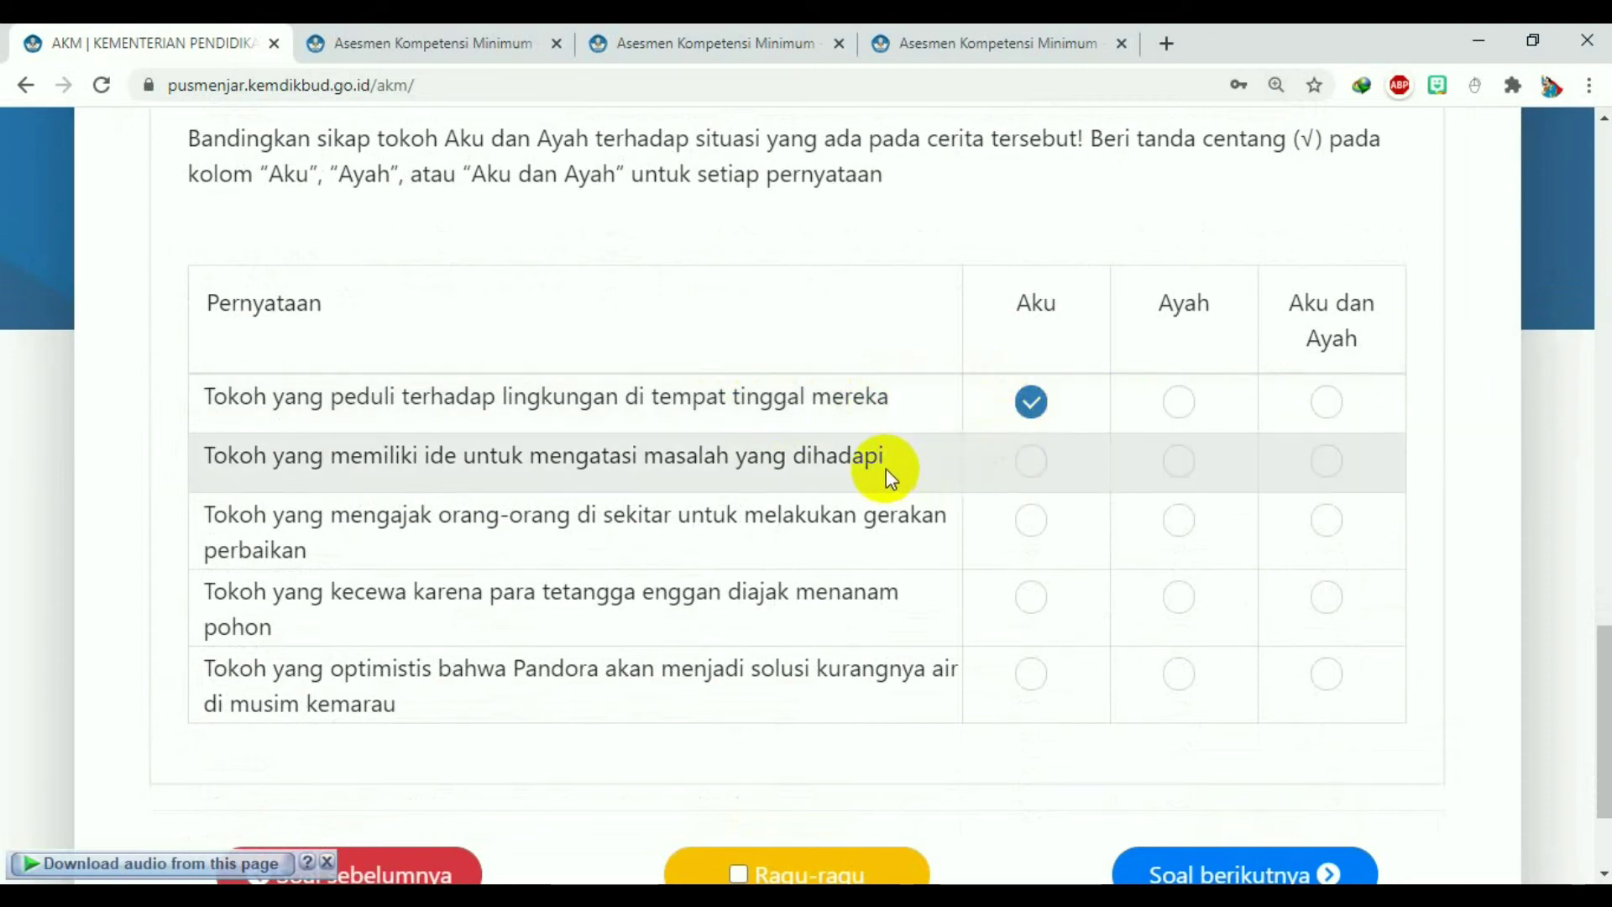
pyautogui.click(1325, 461)
pyautogui.scroll(-1, 1241, 571)
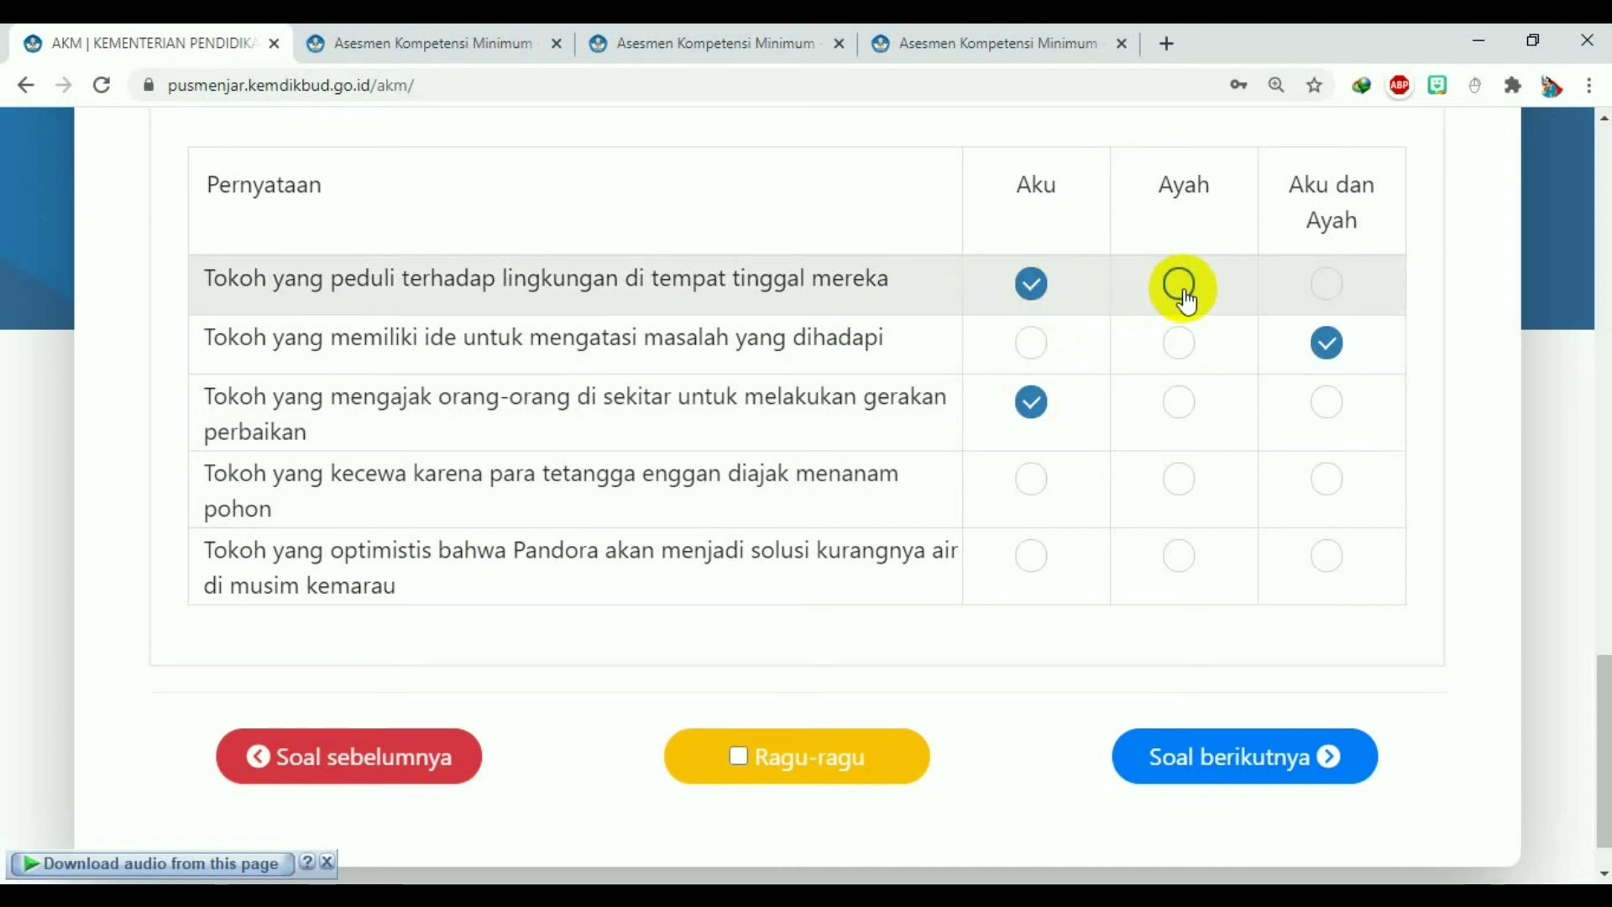
pyautogui.click(1034, 284)
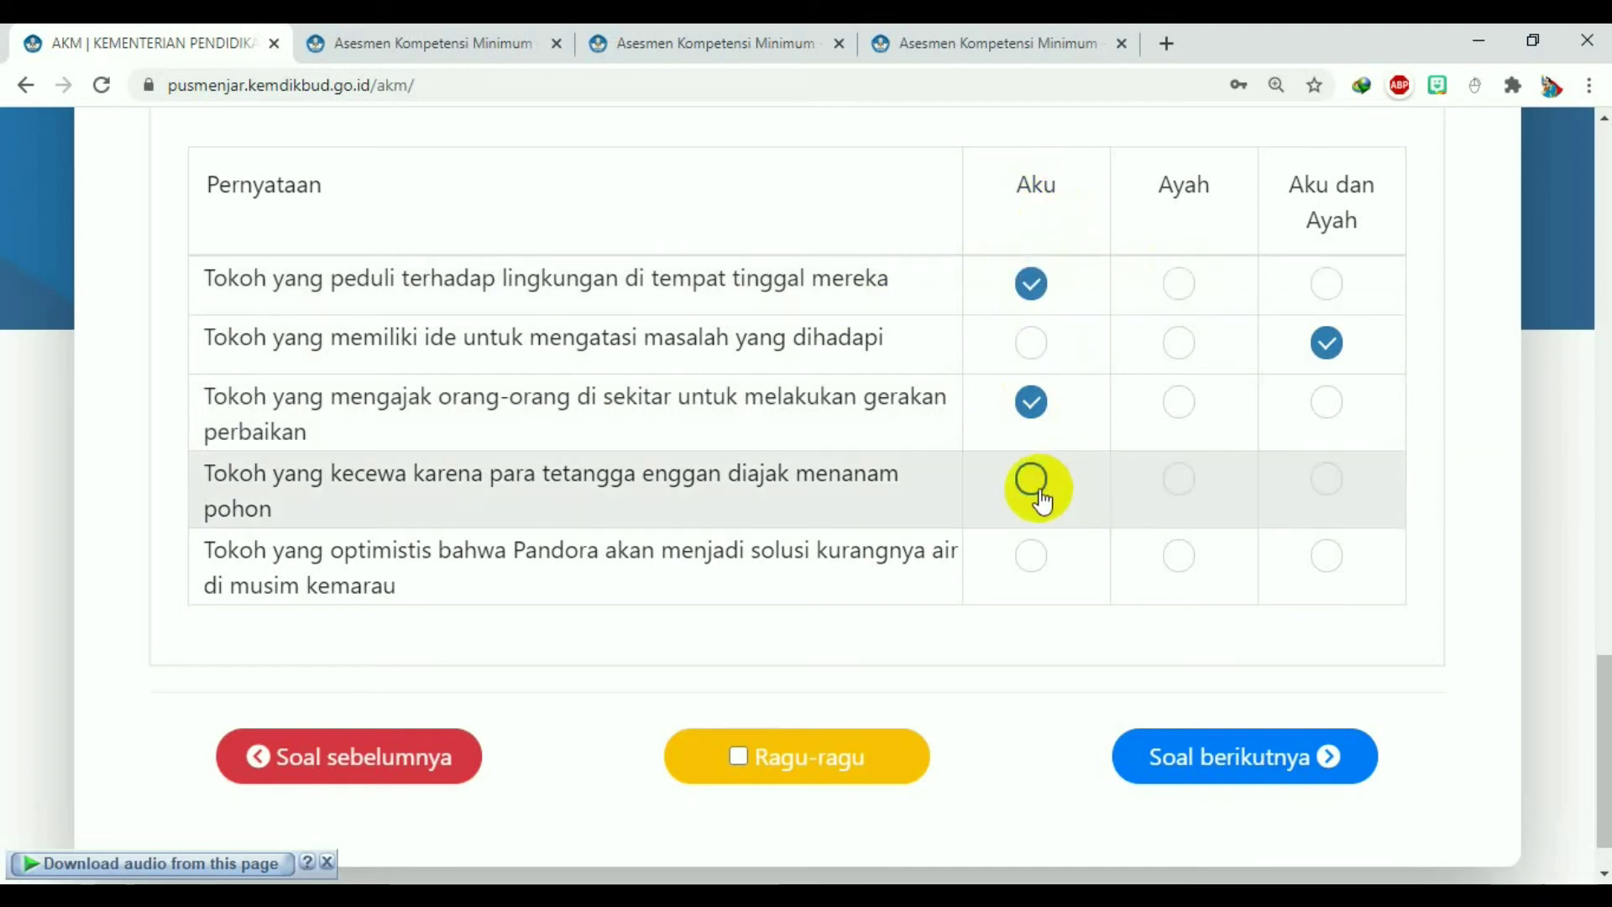
pyautogui.click(1178, 479)
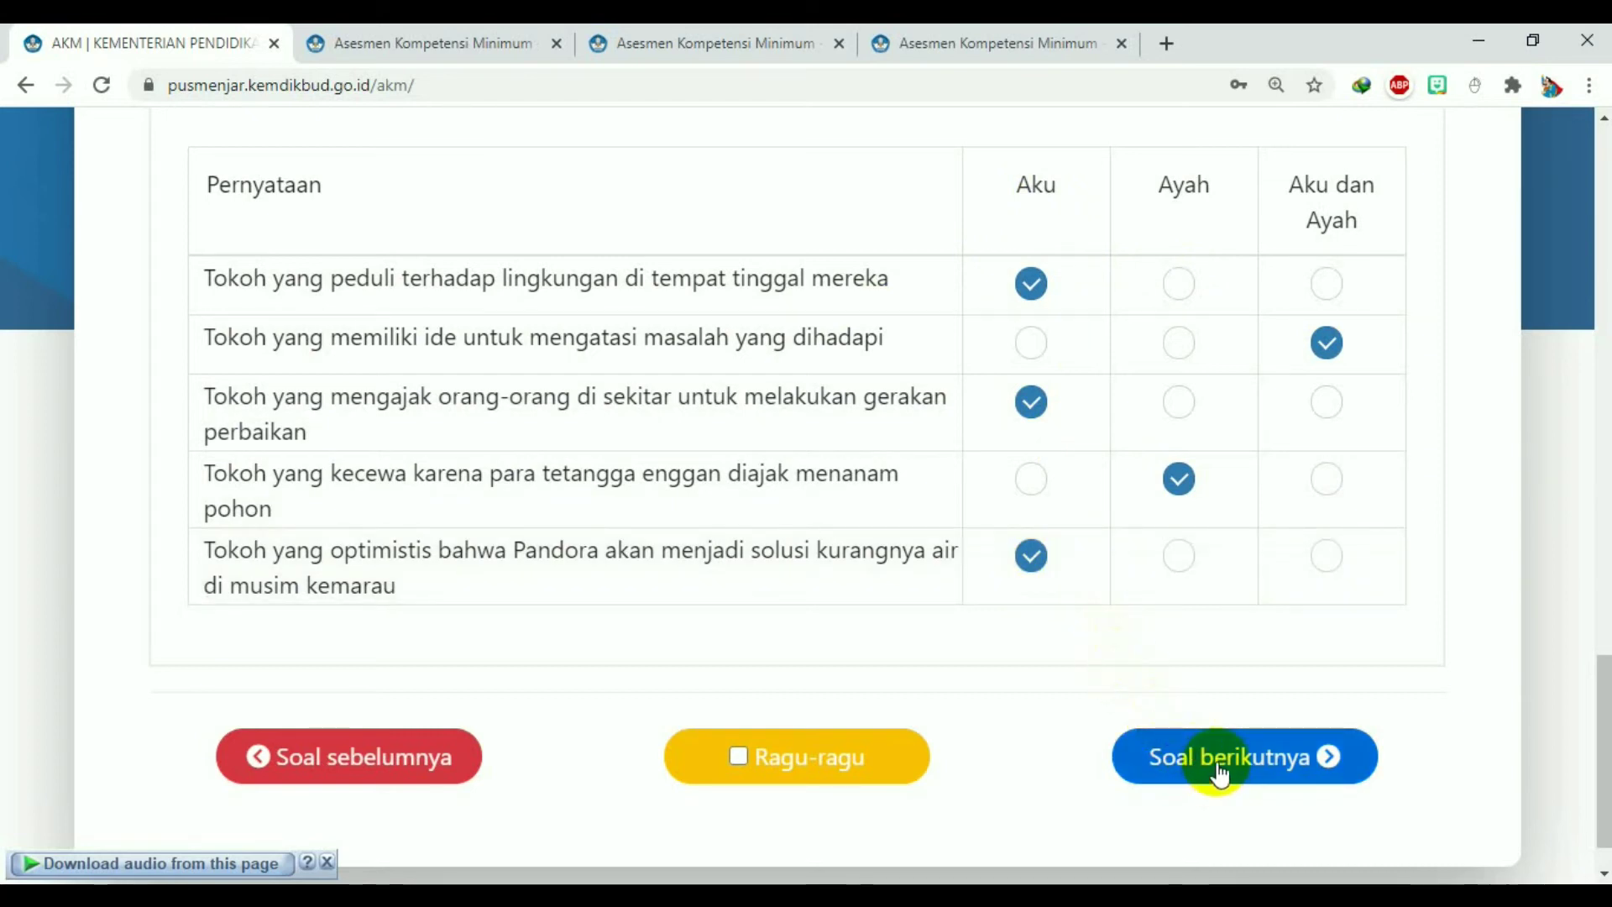
pyautogui.click(1218, 768)
# Step: Answer question 4 about the season of the conversation with "Kemarau" and proceed to question 5
pyautogui.scroll(-8, 667, 499)
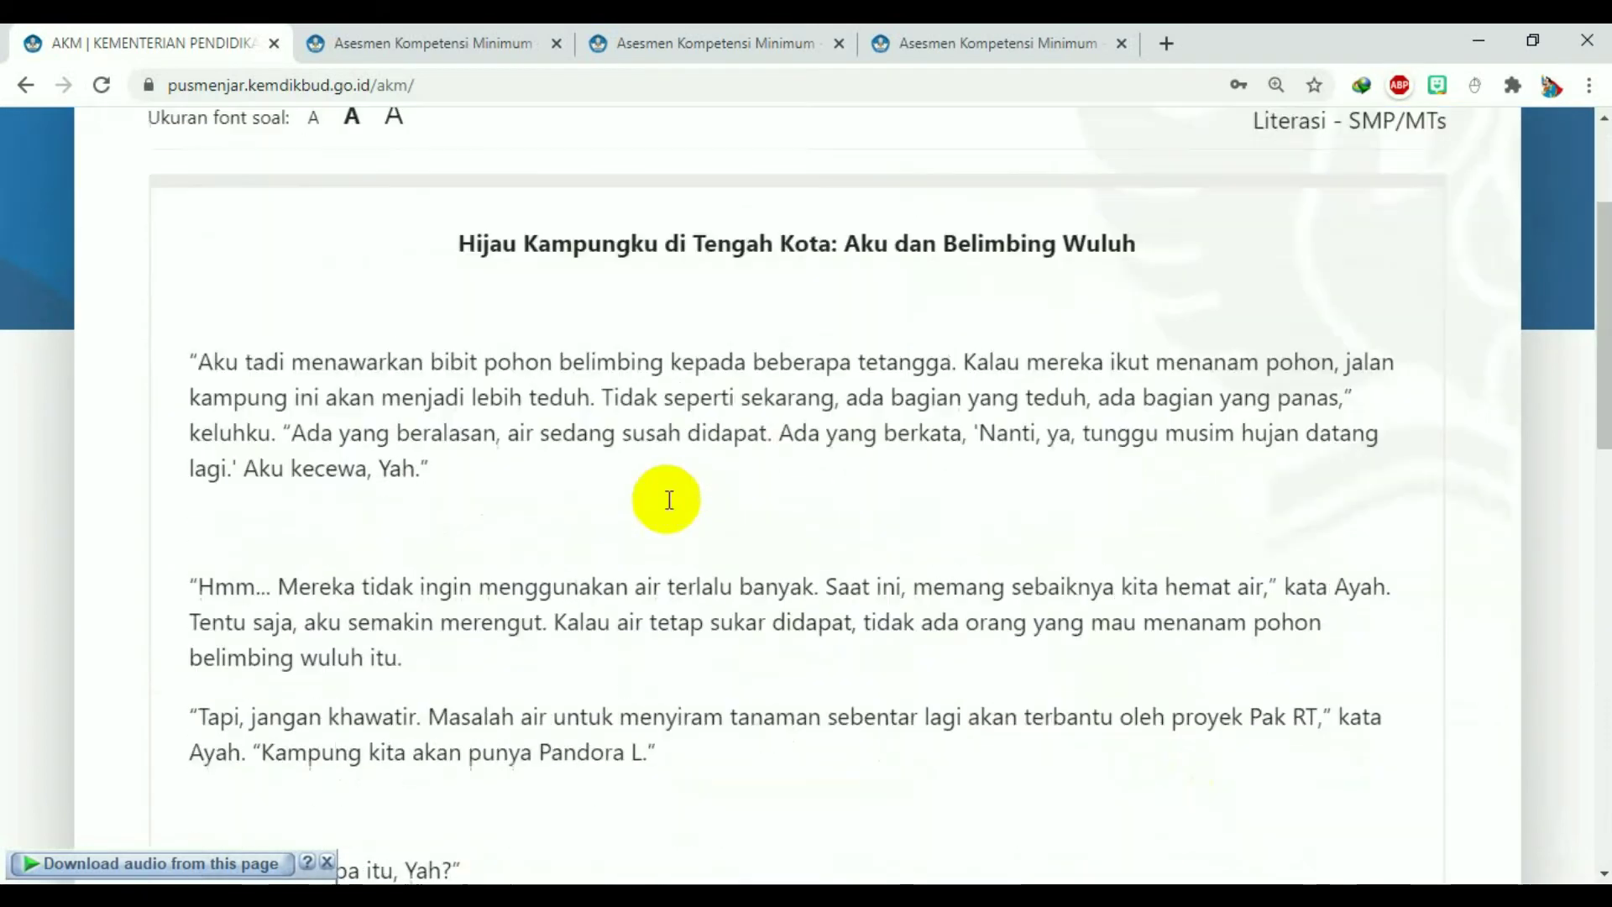
pyautogui.scroll(-10, 666, 498)
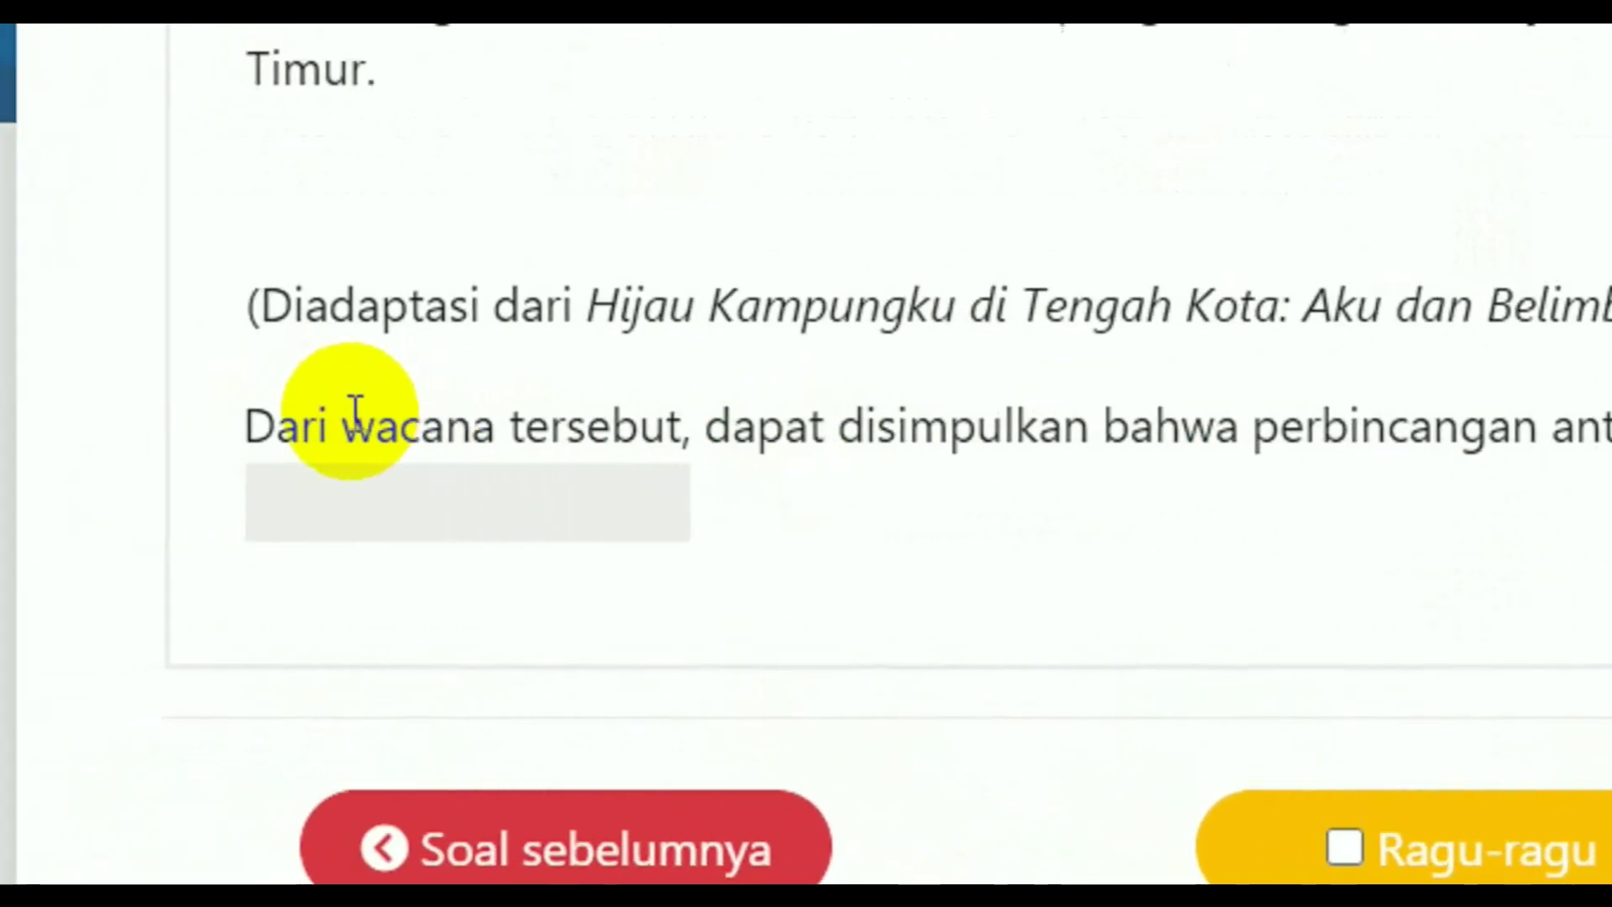
pyautogui.moveTo(301, 426); pyautogui.dragTo(1213, 430)
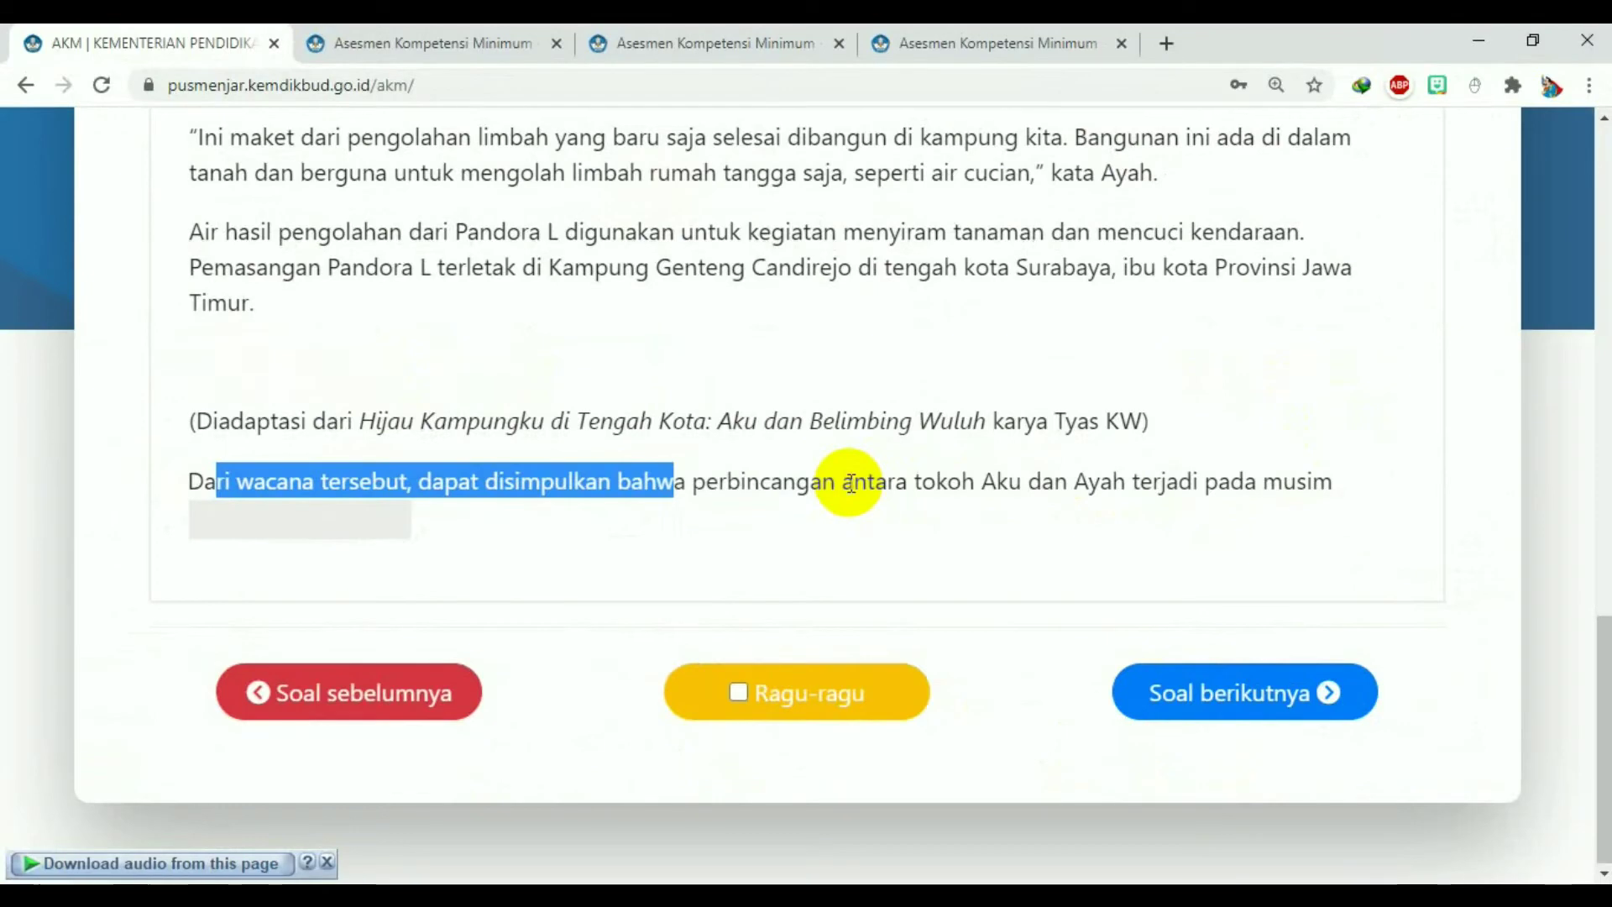
pyautogui.click(437, 527)
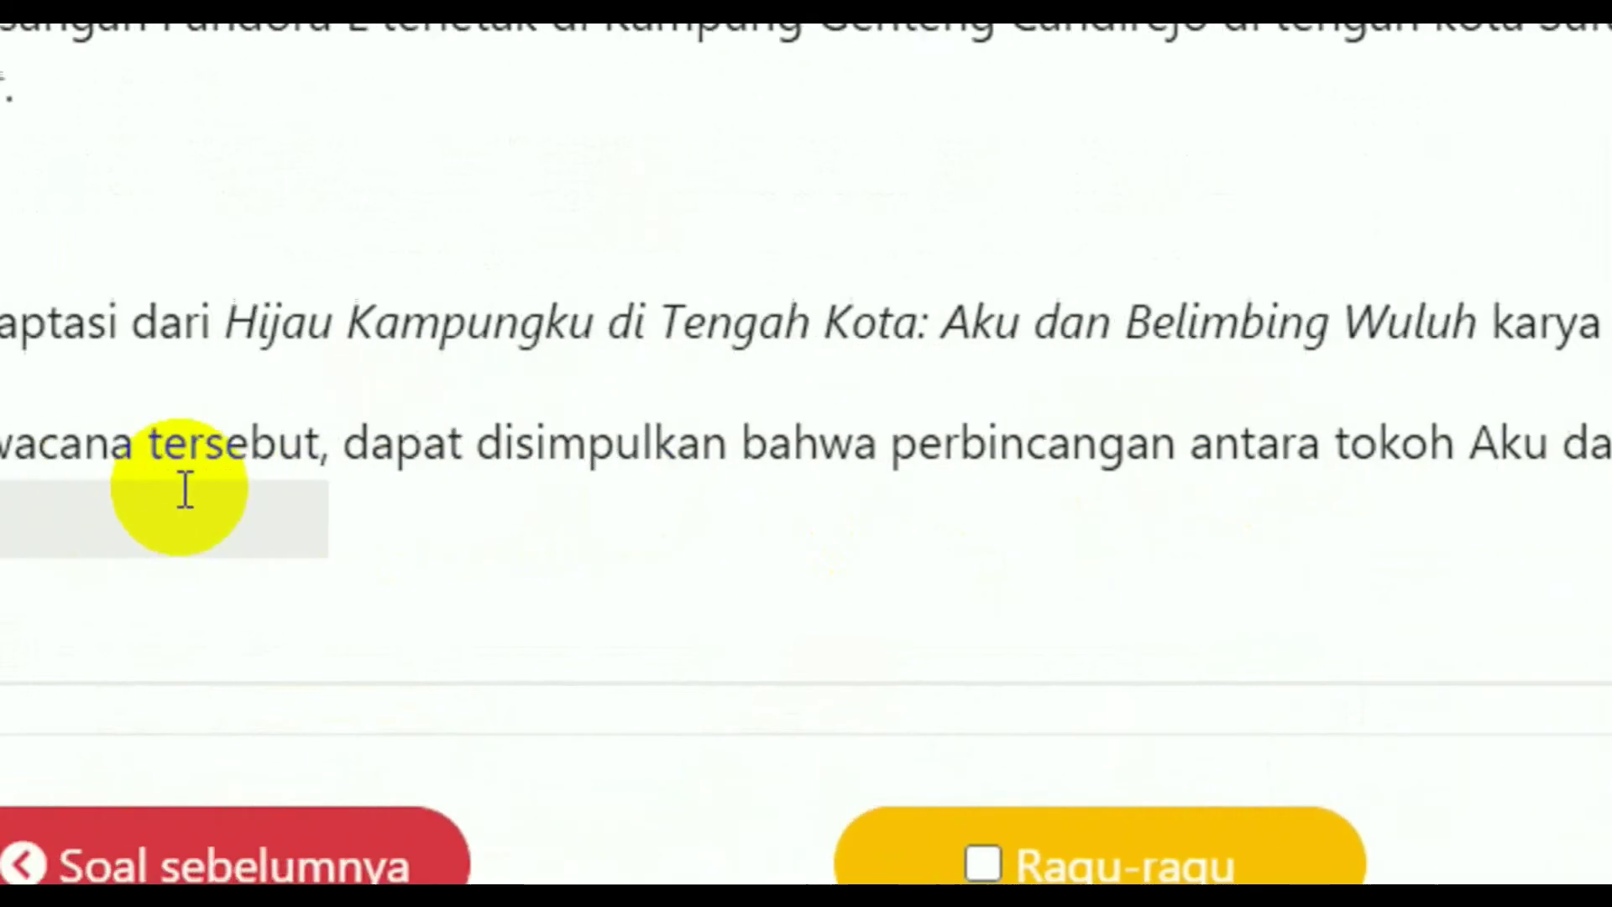
pyautogui.click(360, 508)
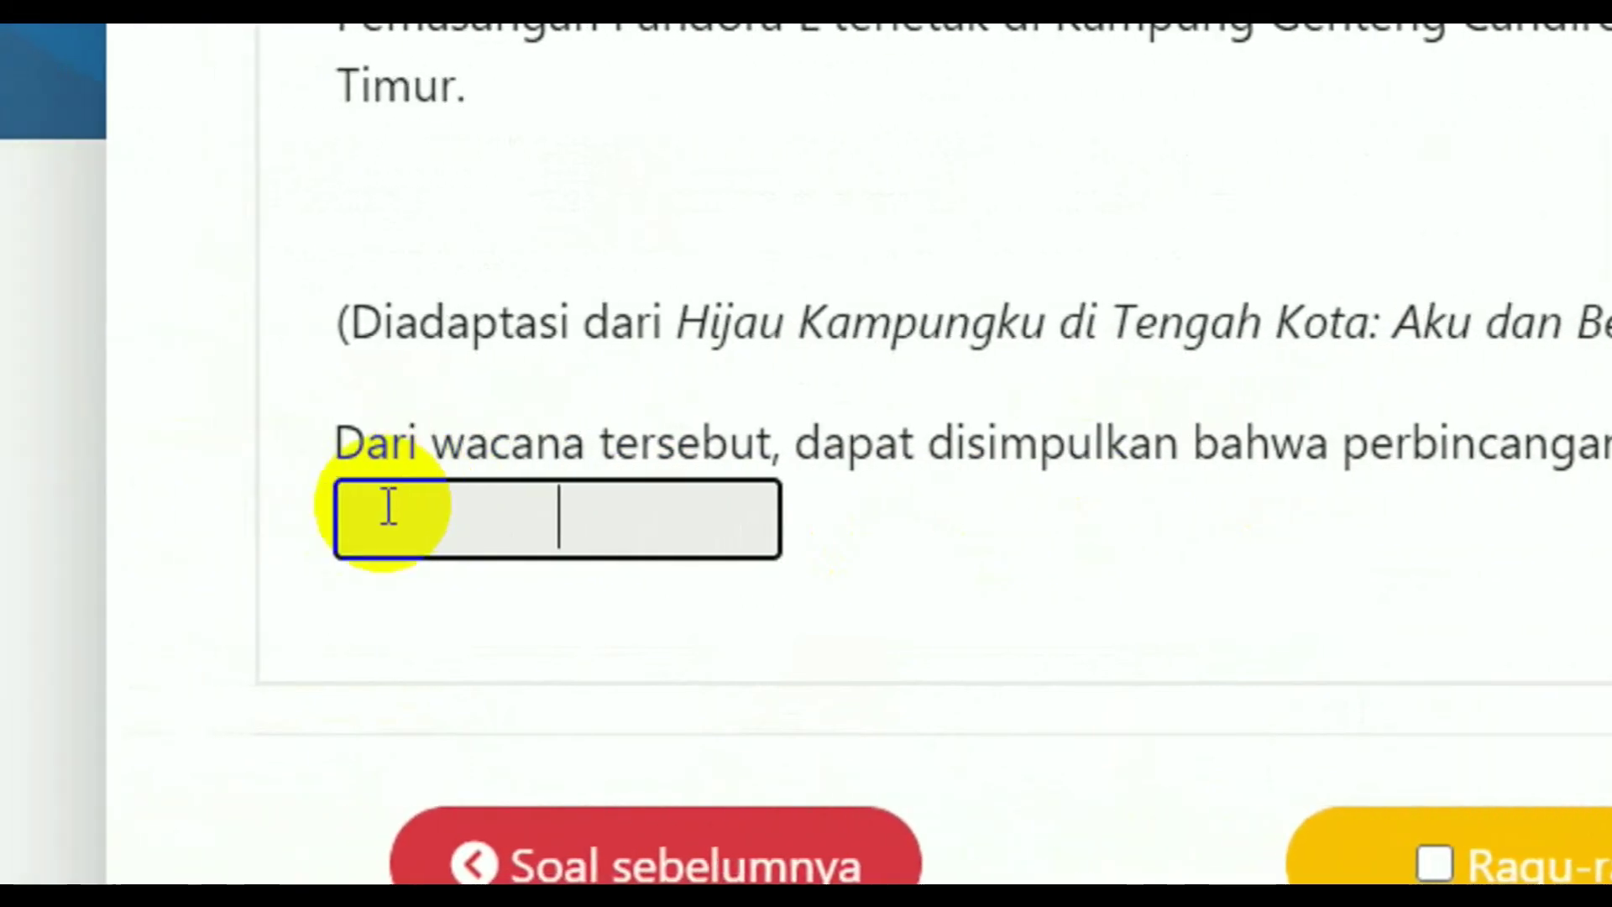
pyautogui.click(423, 495)
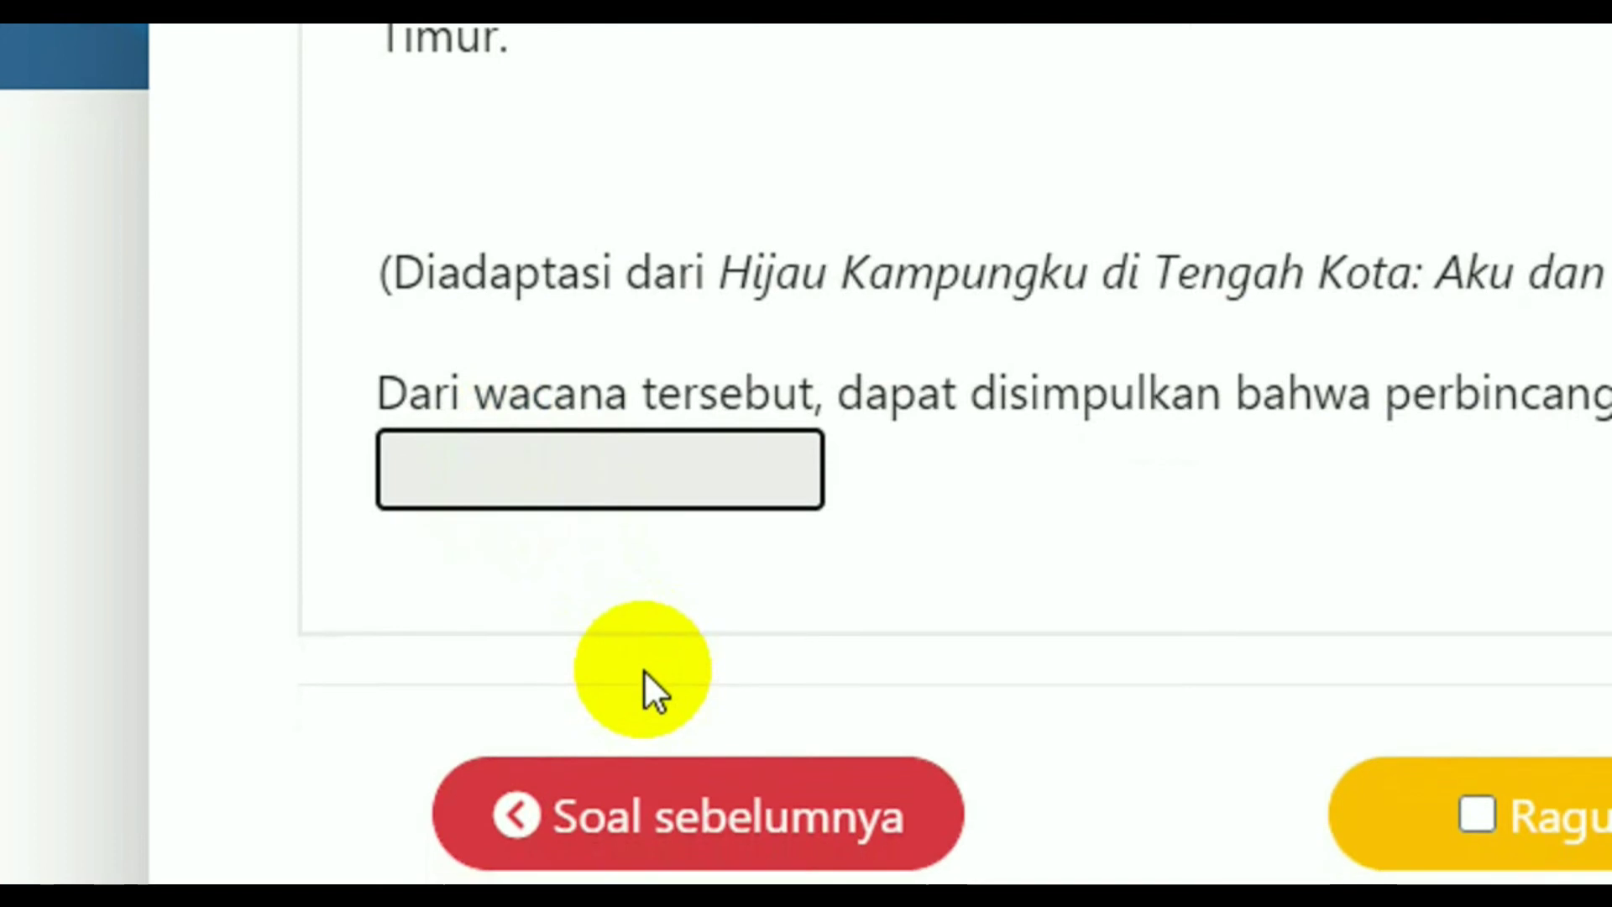
pyautogui.write('Kemarau')
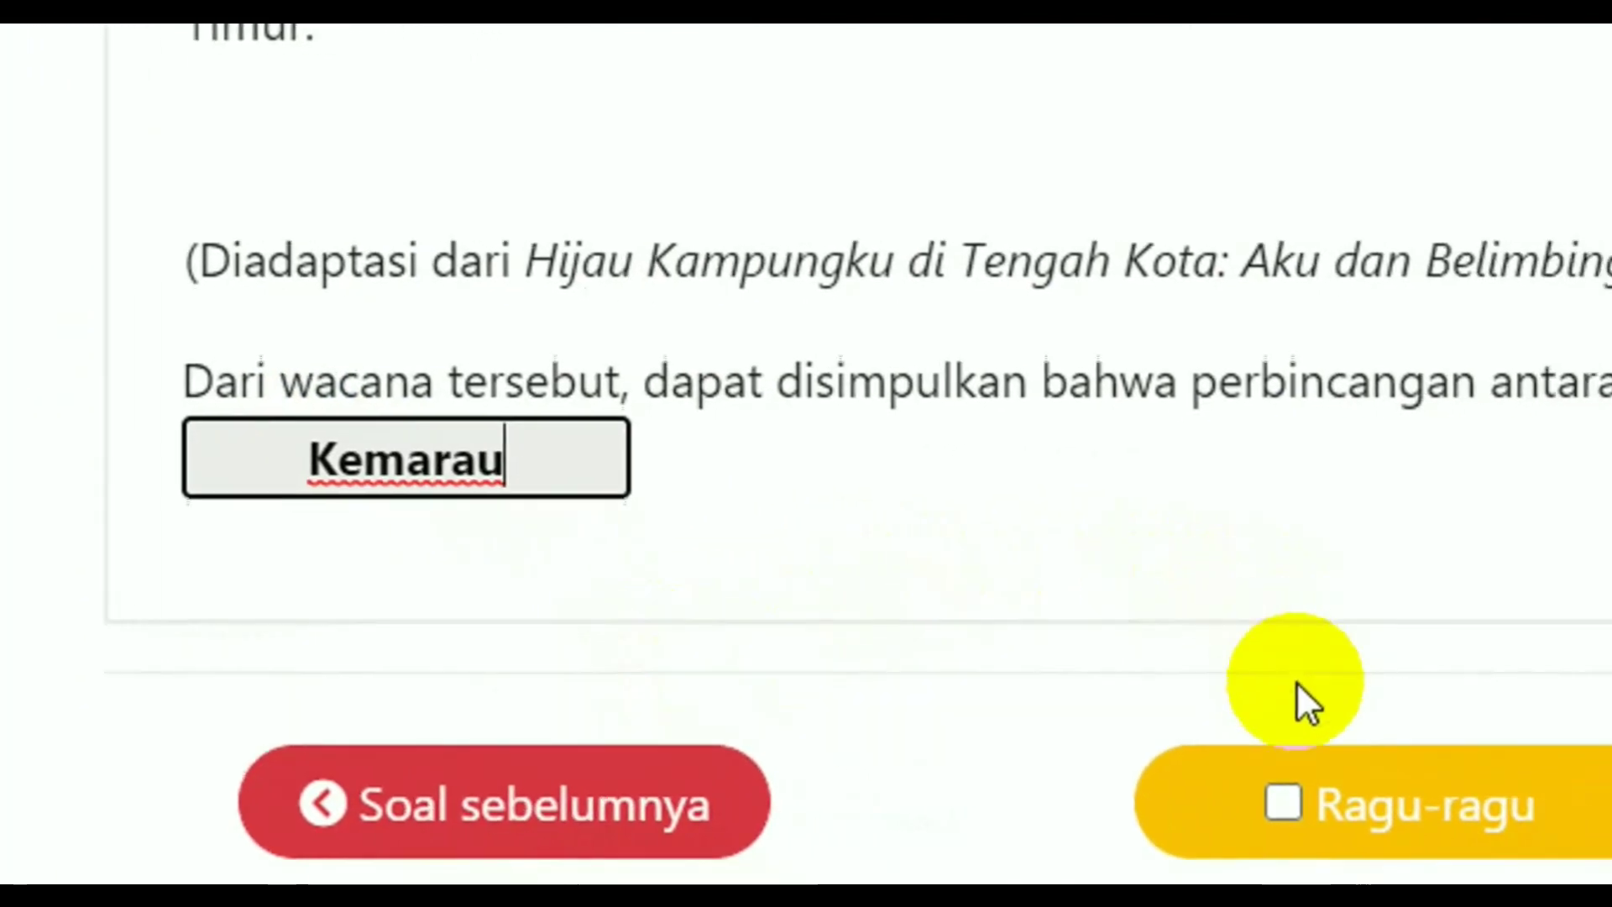
pyautogui.click(1322, 698)
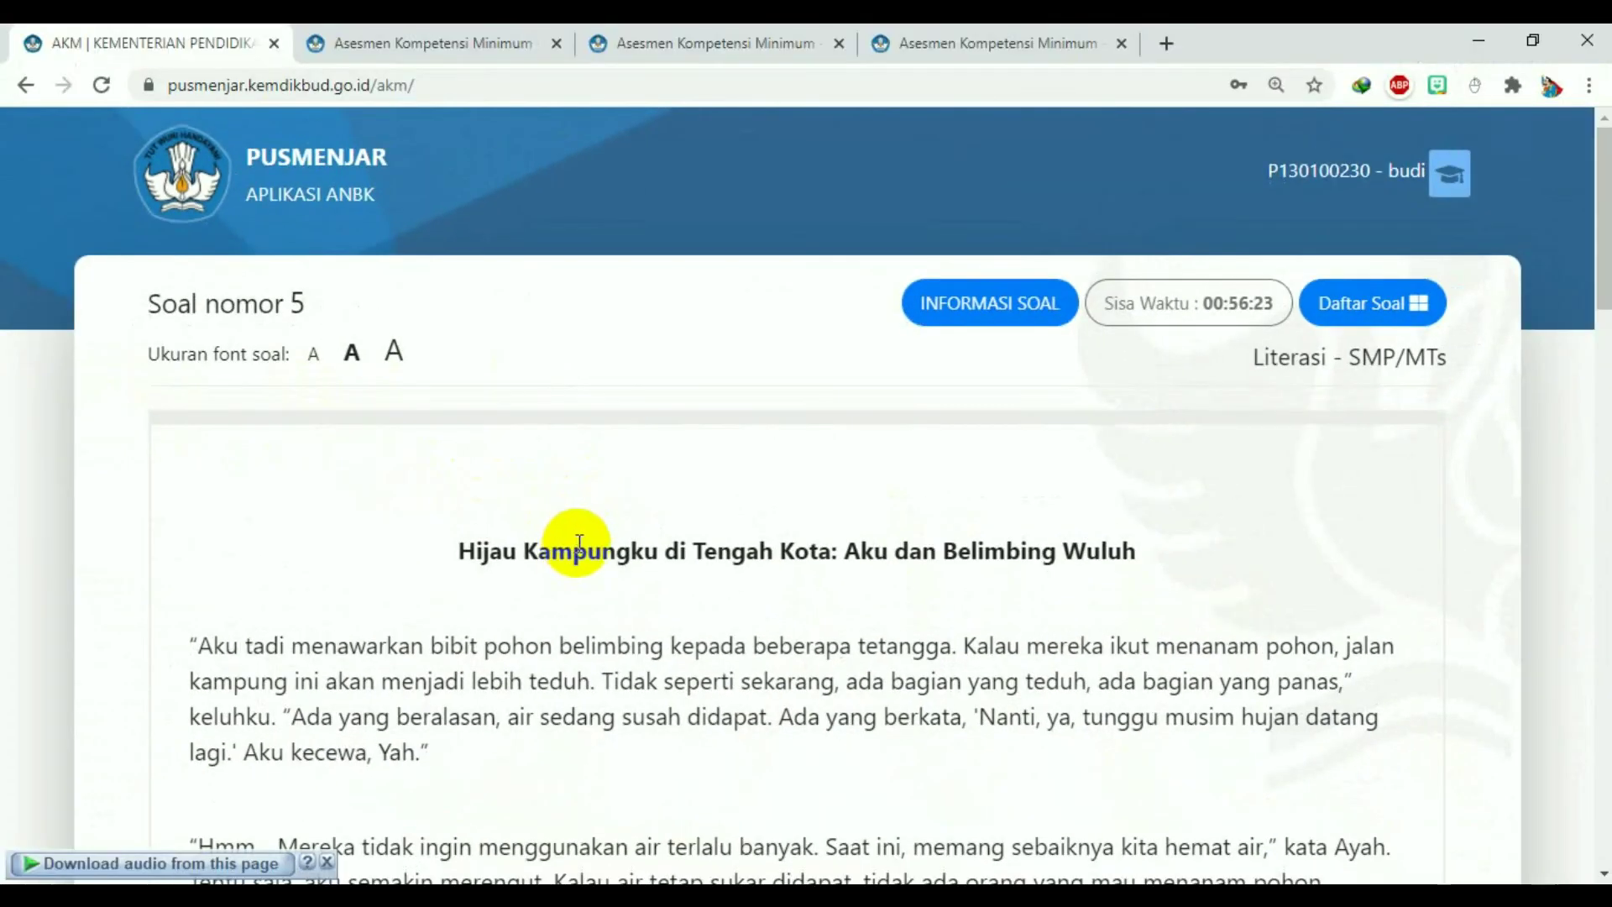
# Step: In question 5, match the statement "Hal yang ditawarkan oleh tokoh Aku kepada tetangganya" with the Bibit Pohon Belimbing item
pyautogui.scroll(-3, 576, 537)
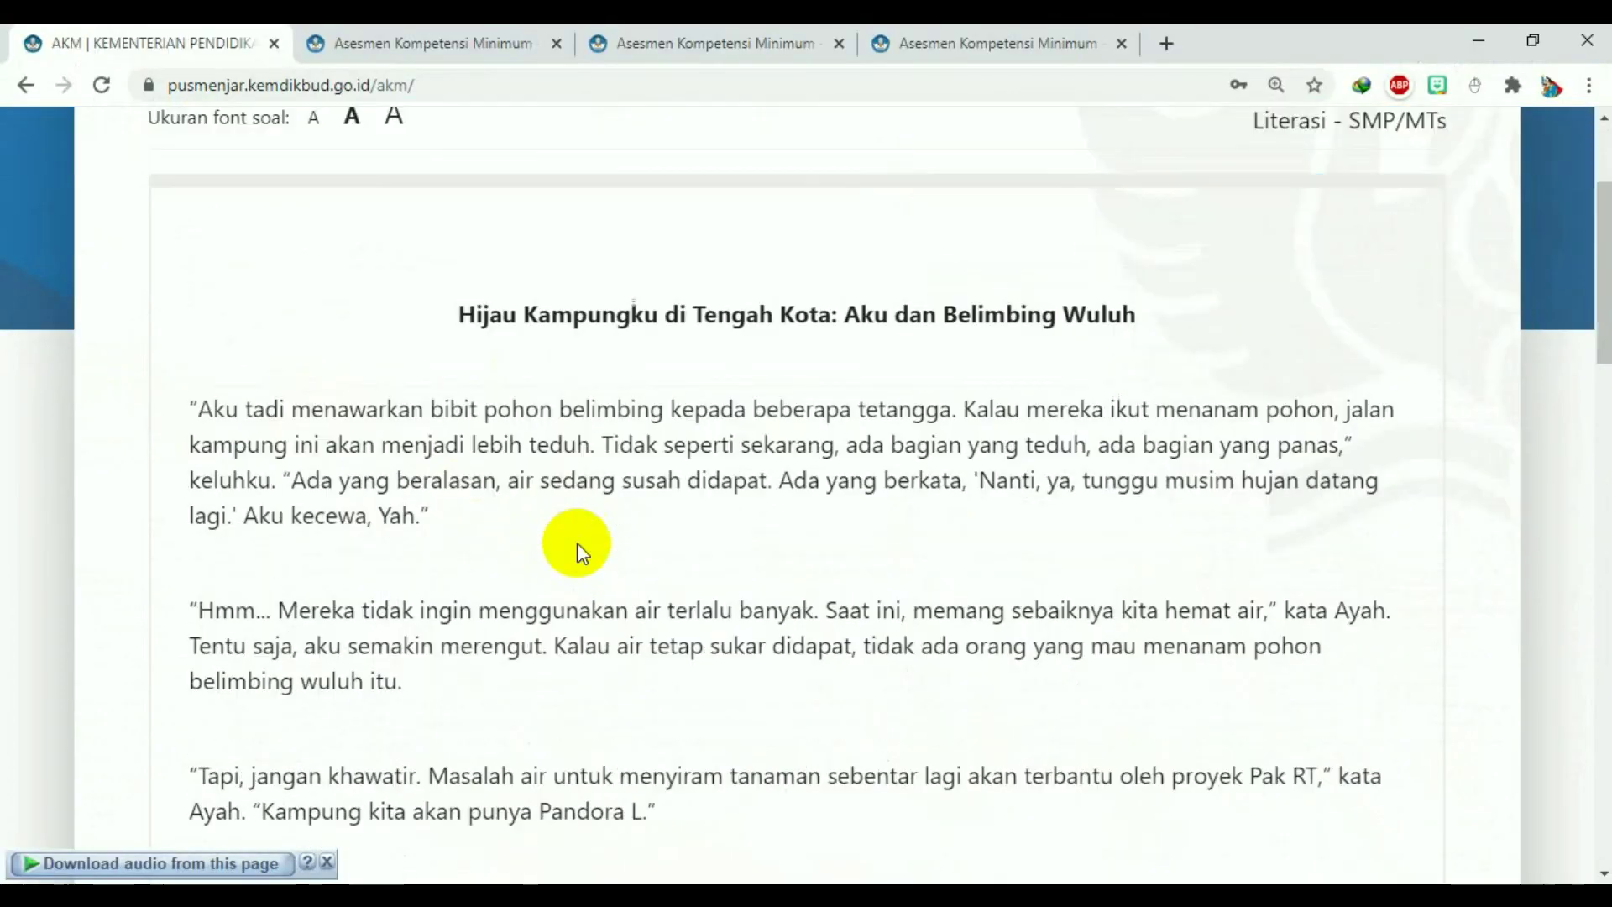
pyautogui.scroll(-4, 672, 490)
pyautogui.scroll(8, 682, 491)
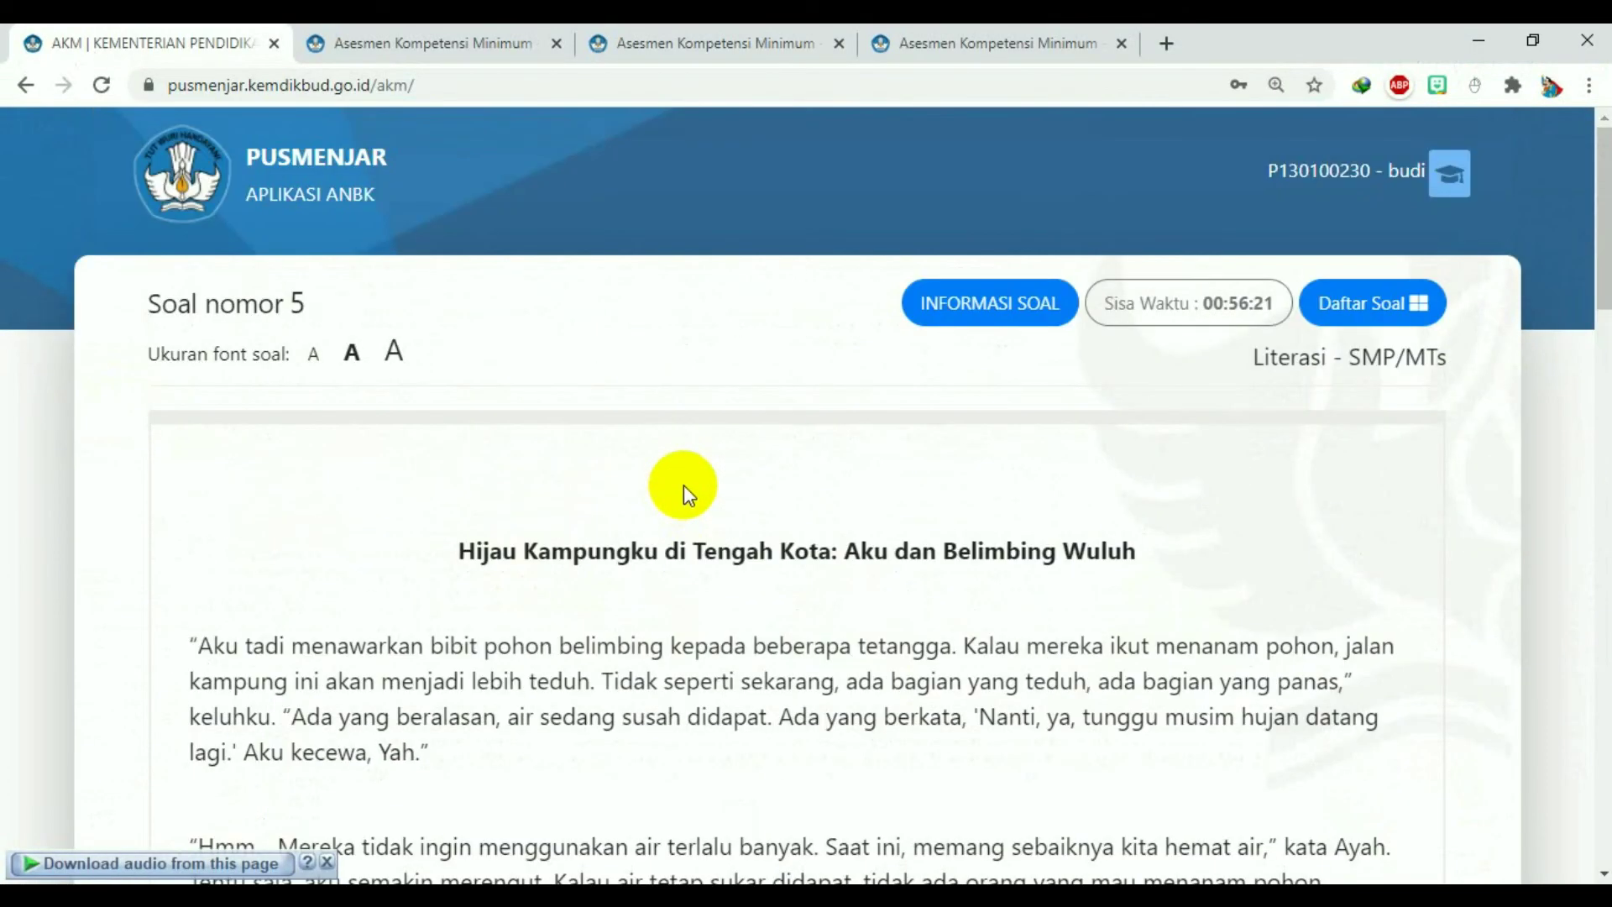
pyautogui.scroll(-5, 683, 485)
pyautogui.scroll(-18, 683, 485)
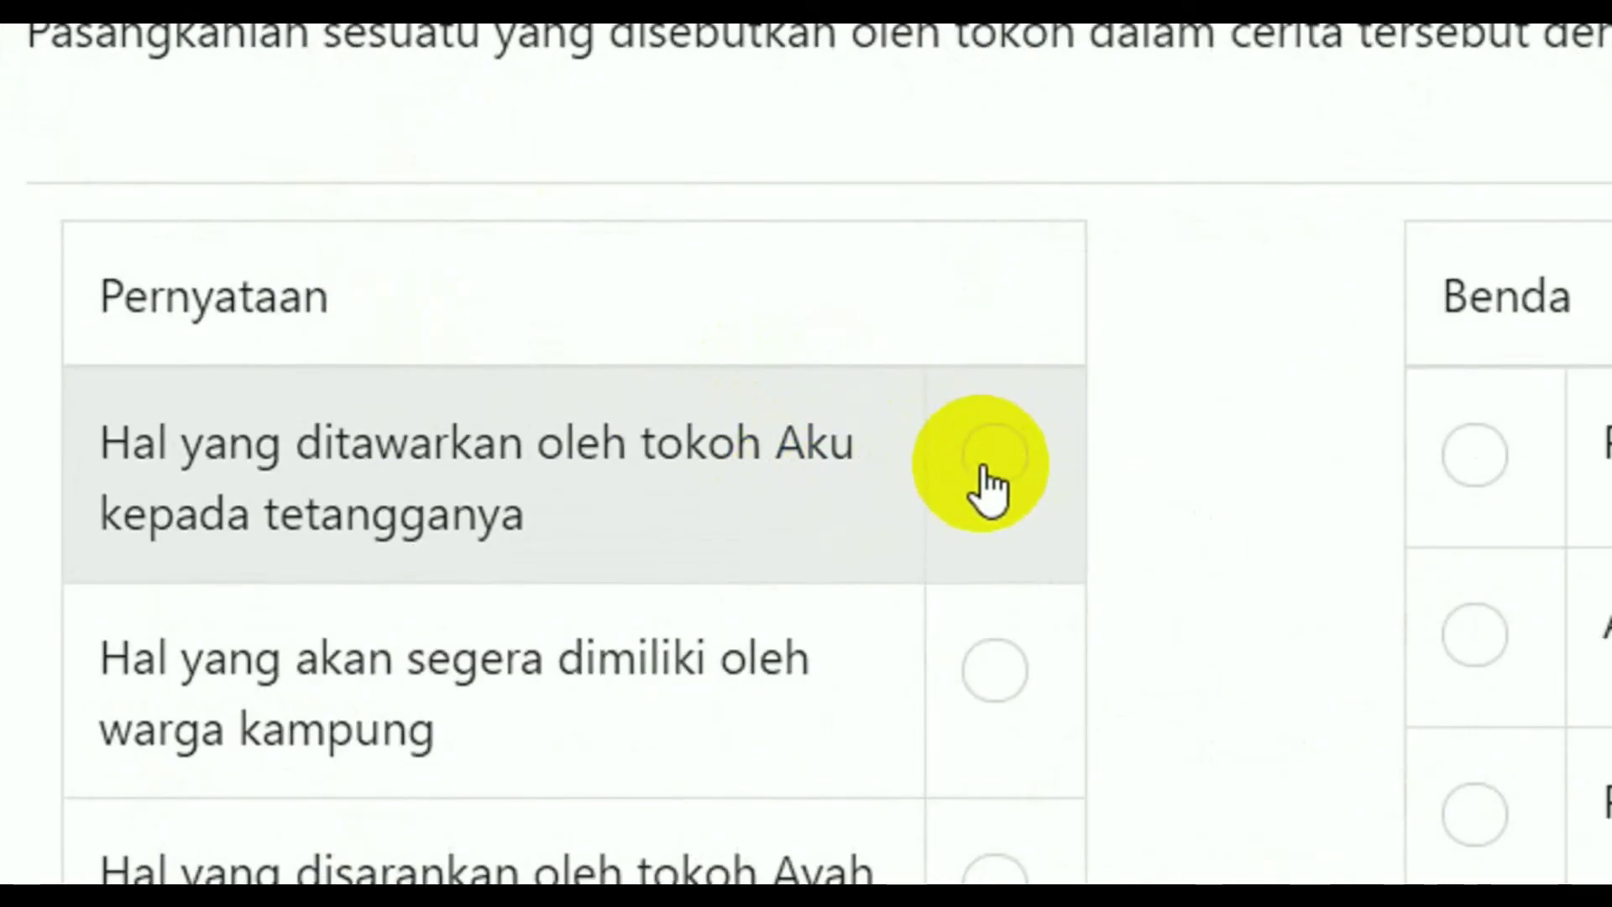
pyautogui.click(983, 465)
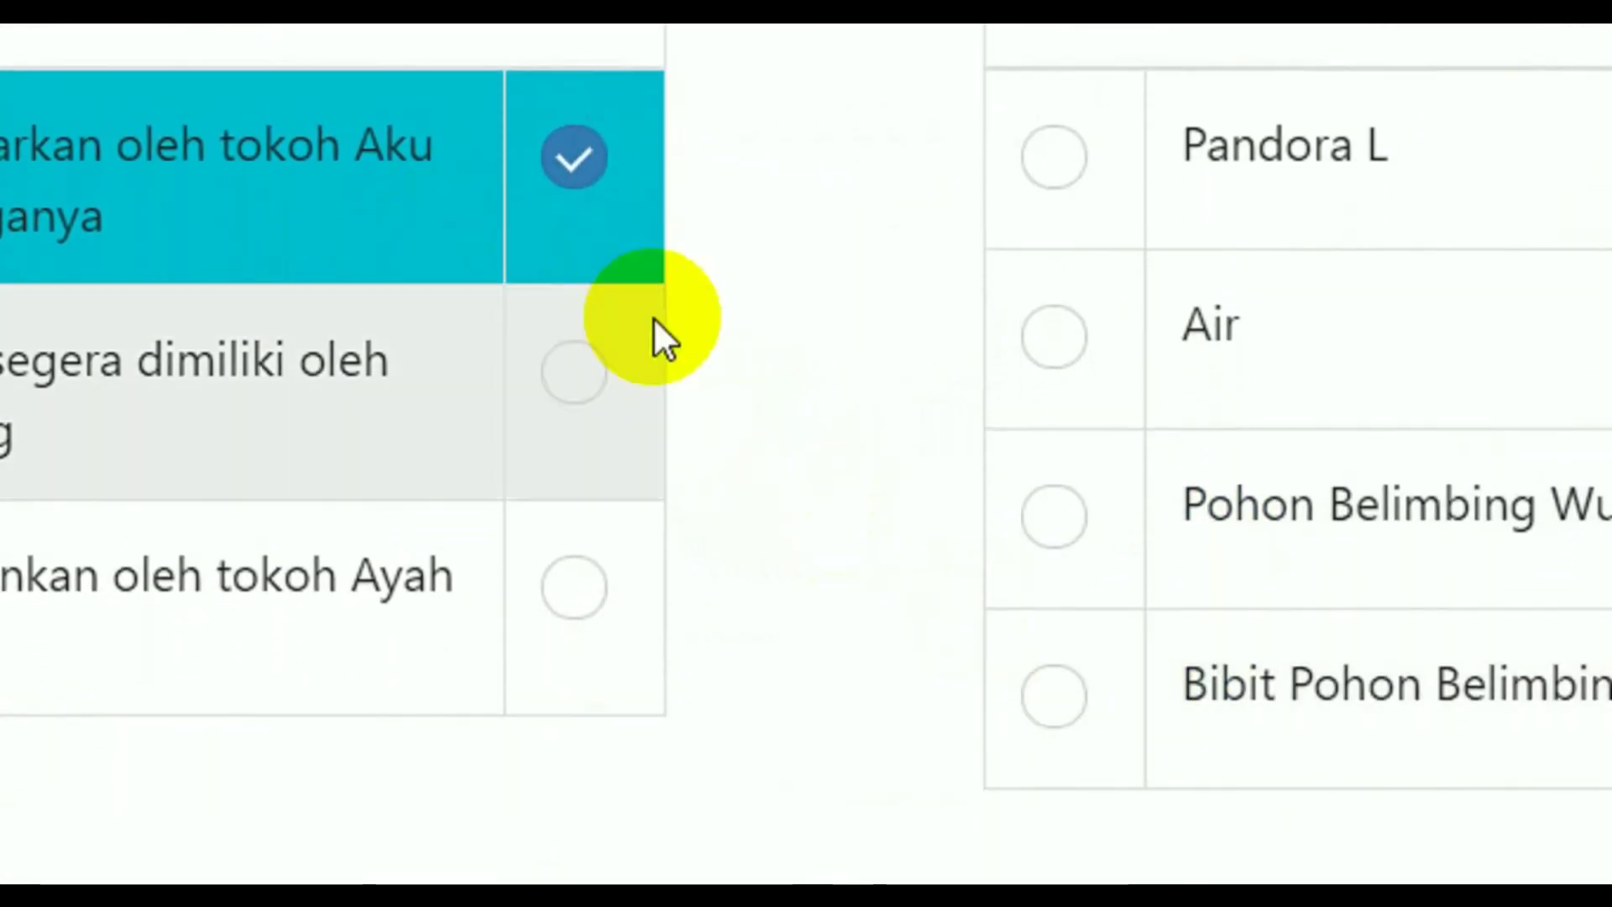
pyautogui.click(1063, 698)
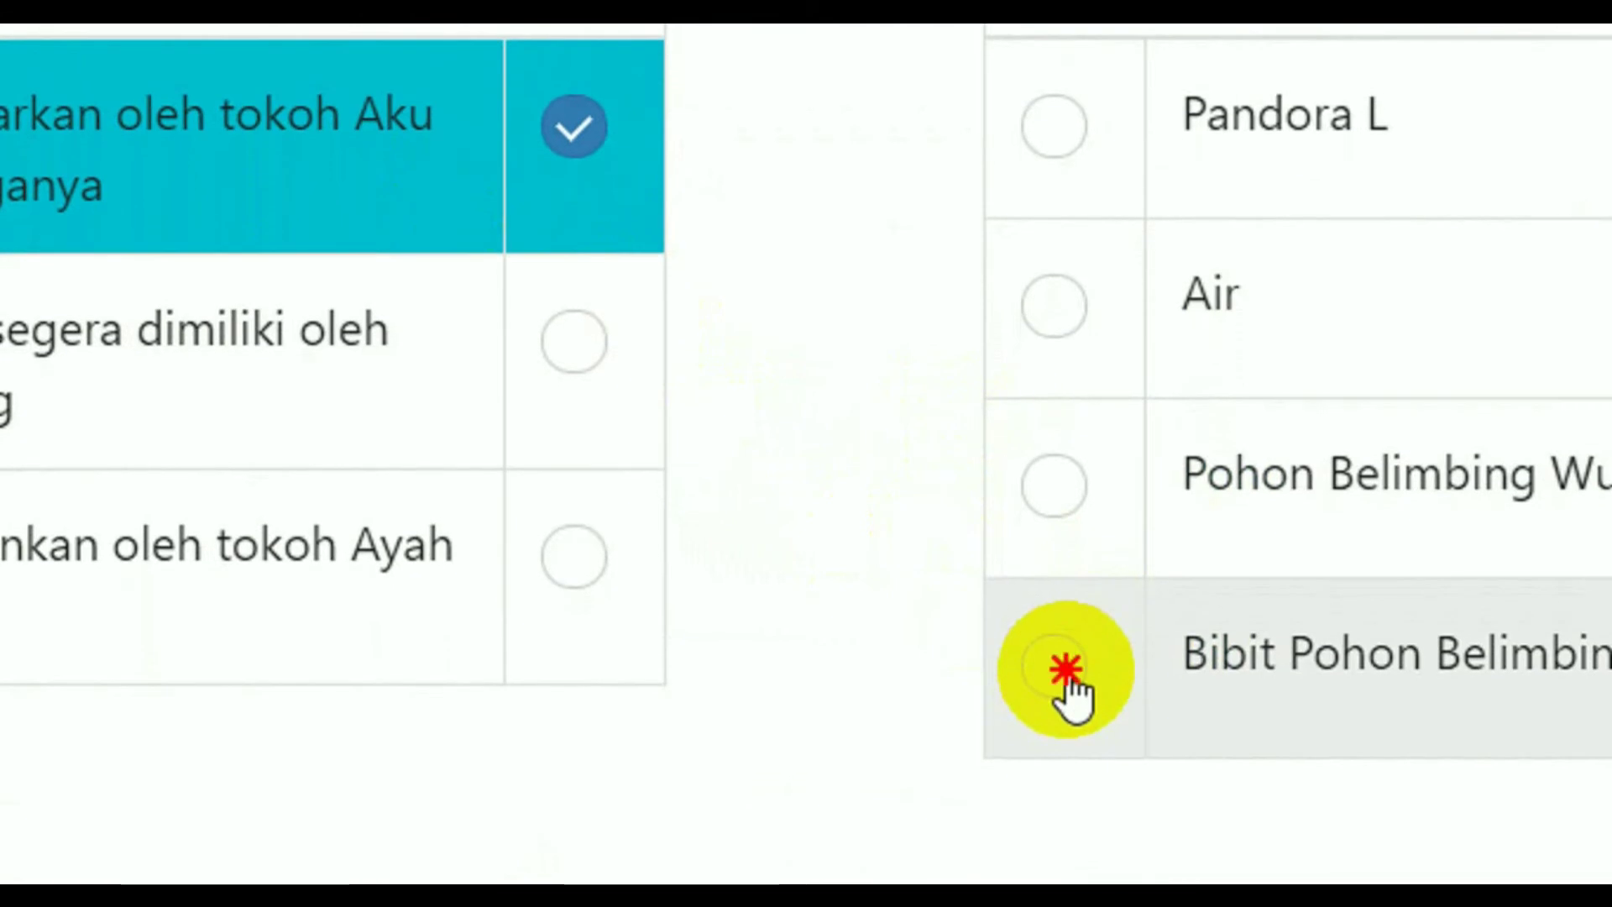
# Step: Match the three question 5 statements in order with Pohon Belimbing Wuluh, Pandora L and Air, and clear all the matches
pyautogui.tripleClick(1068, 491)
pyautogui.click(1069, 490)
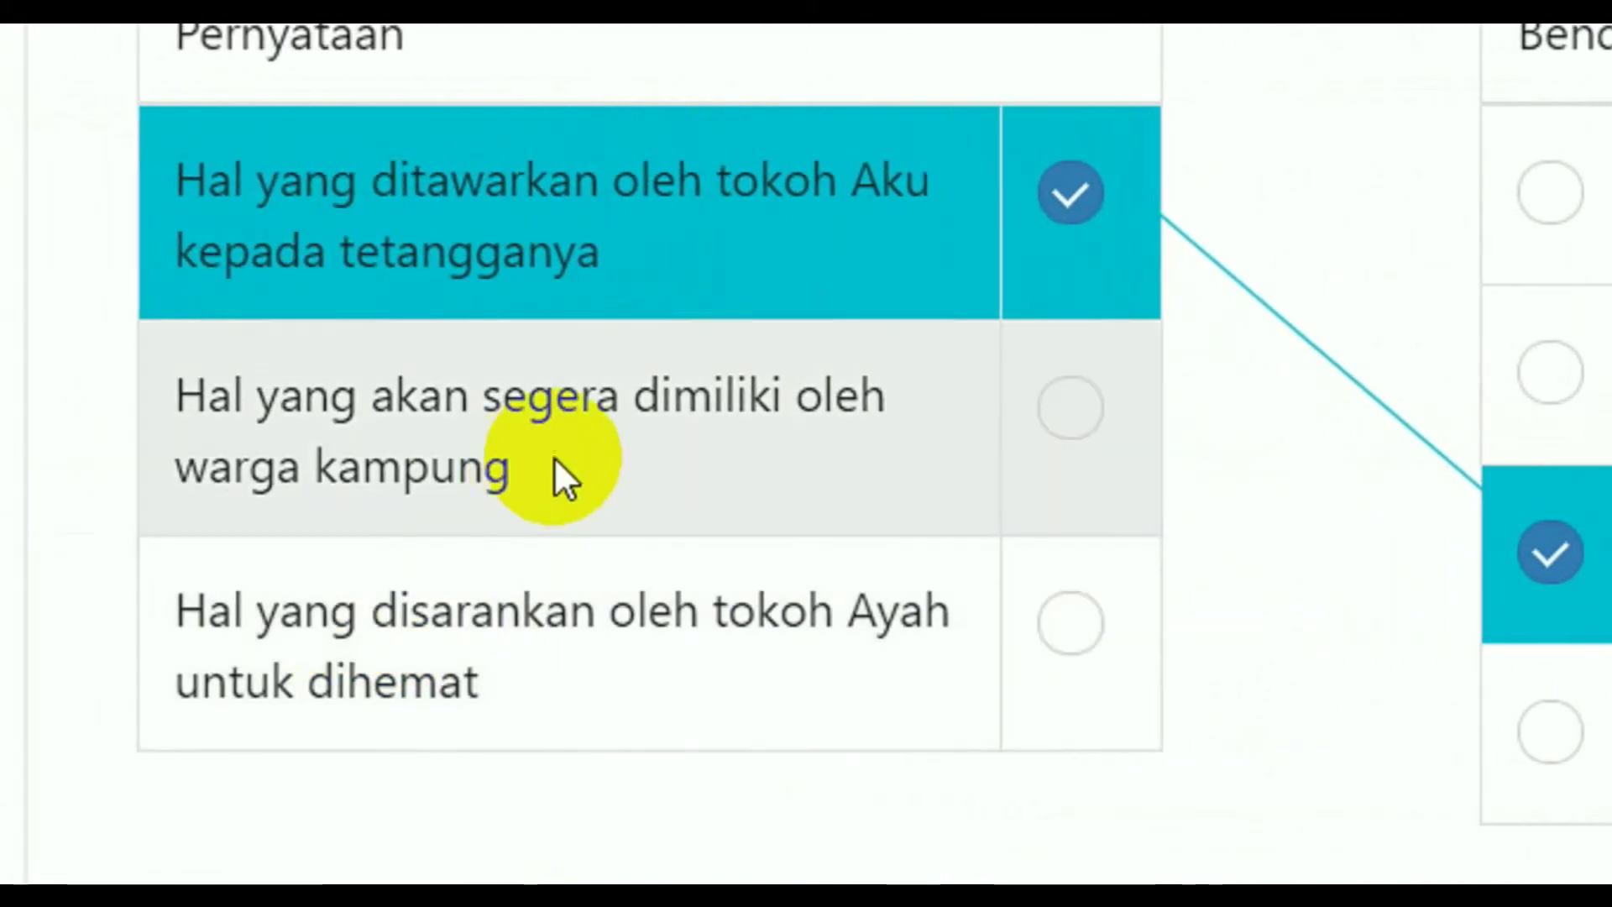
pyautogui.click(1068, 432)
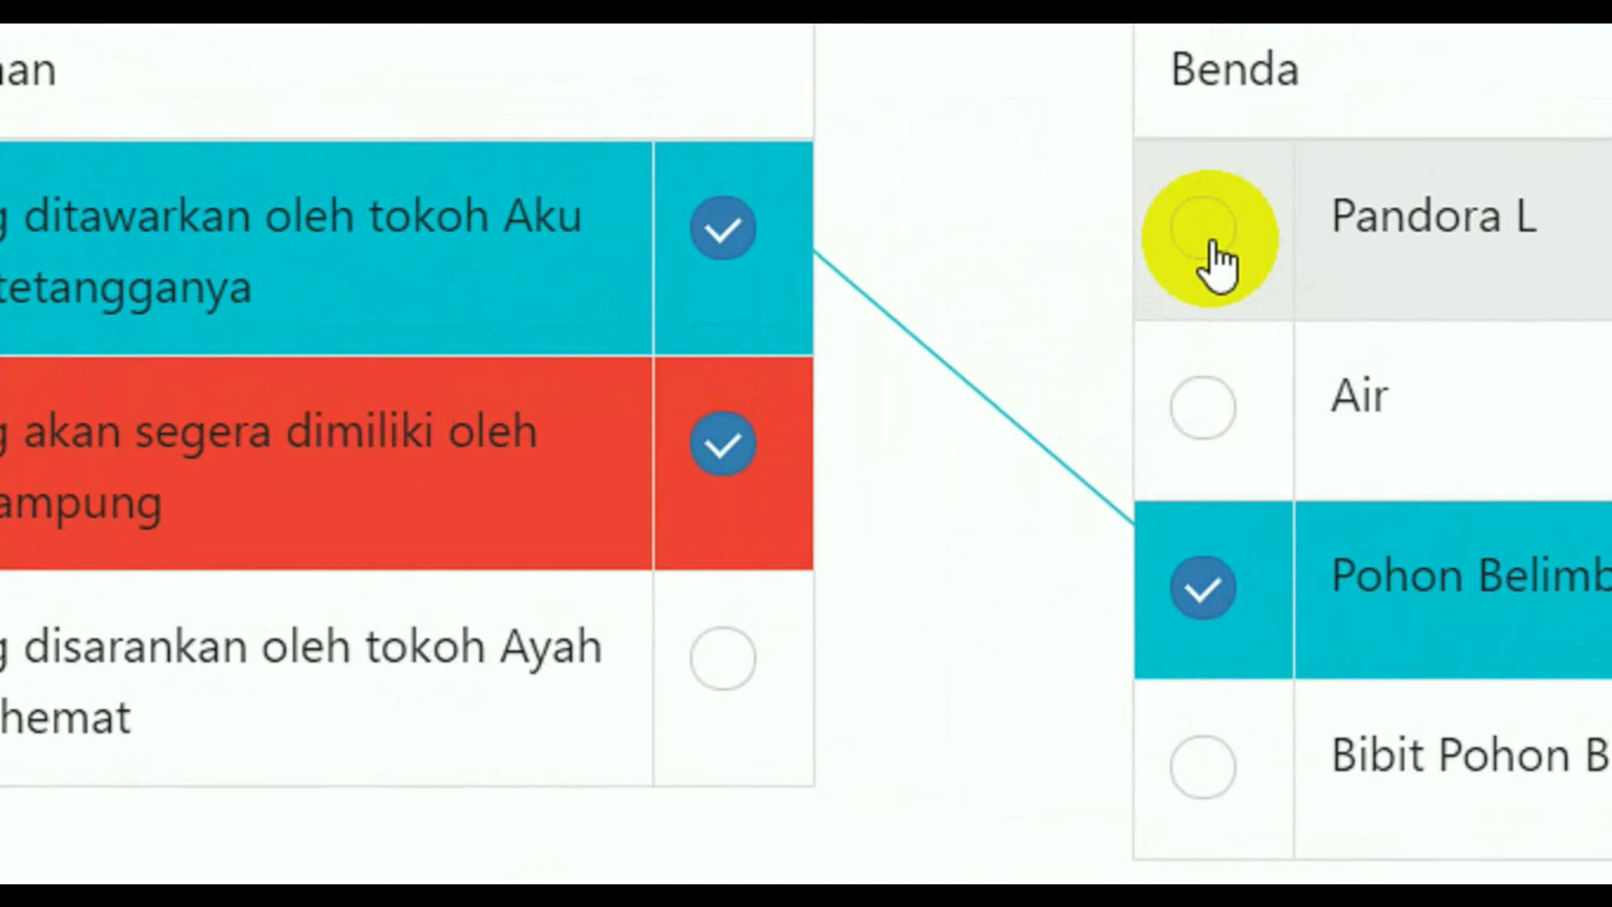
pyautogui.click(1209, 248)
pyautogui.click(1203, 264)
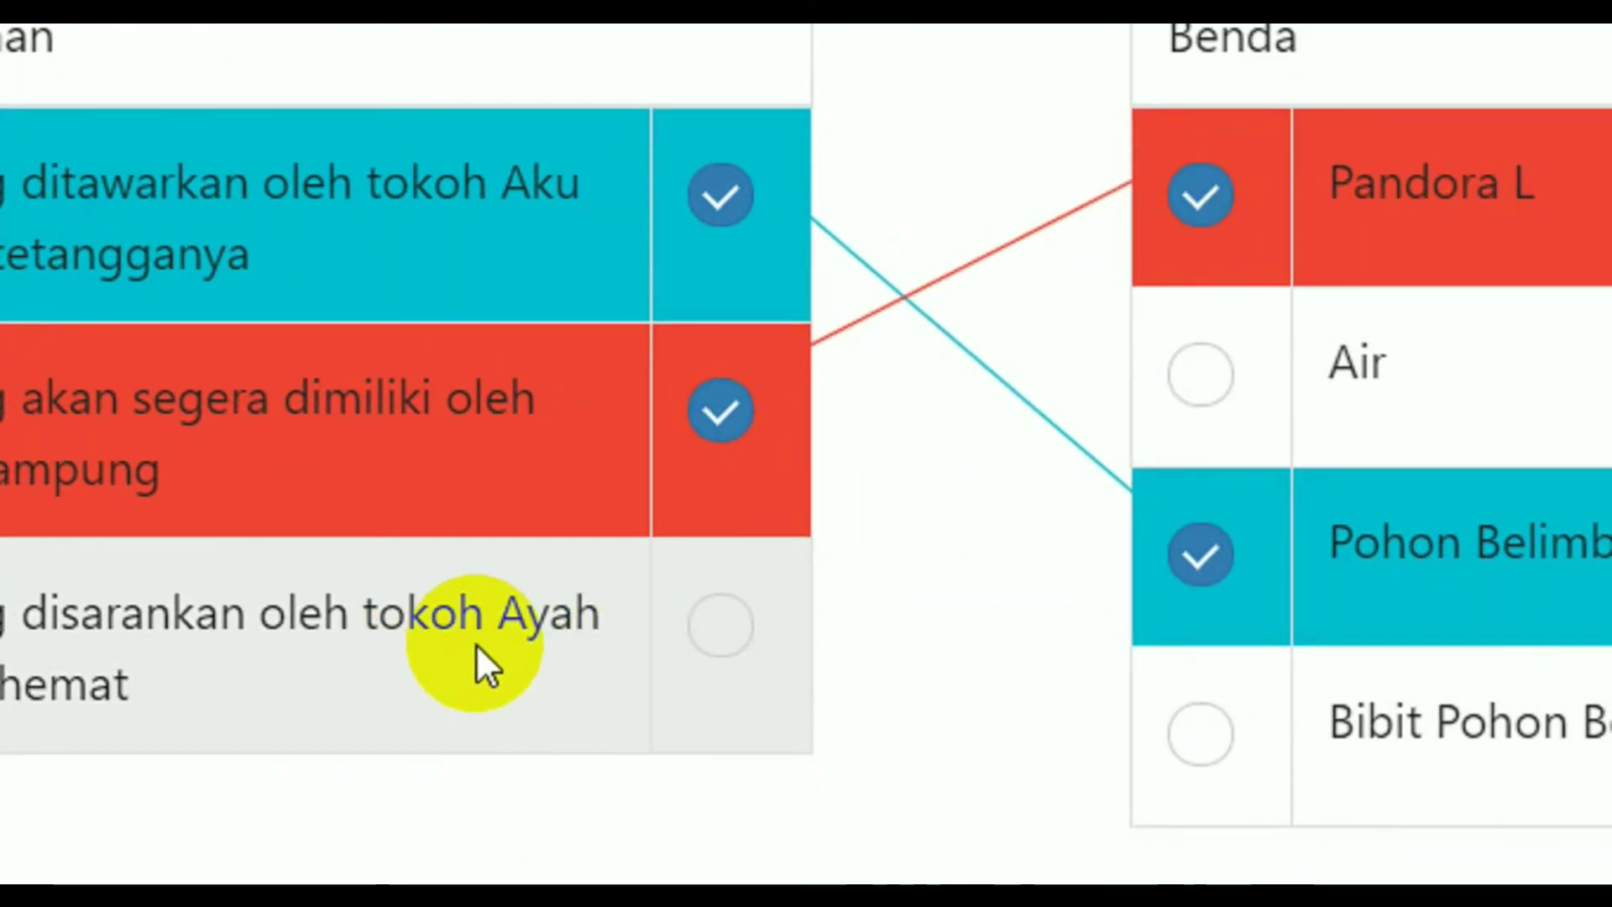
pyautogui.click(726, 642)
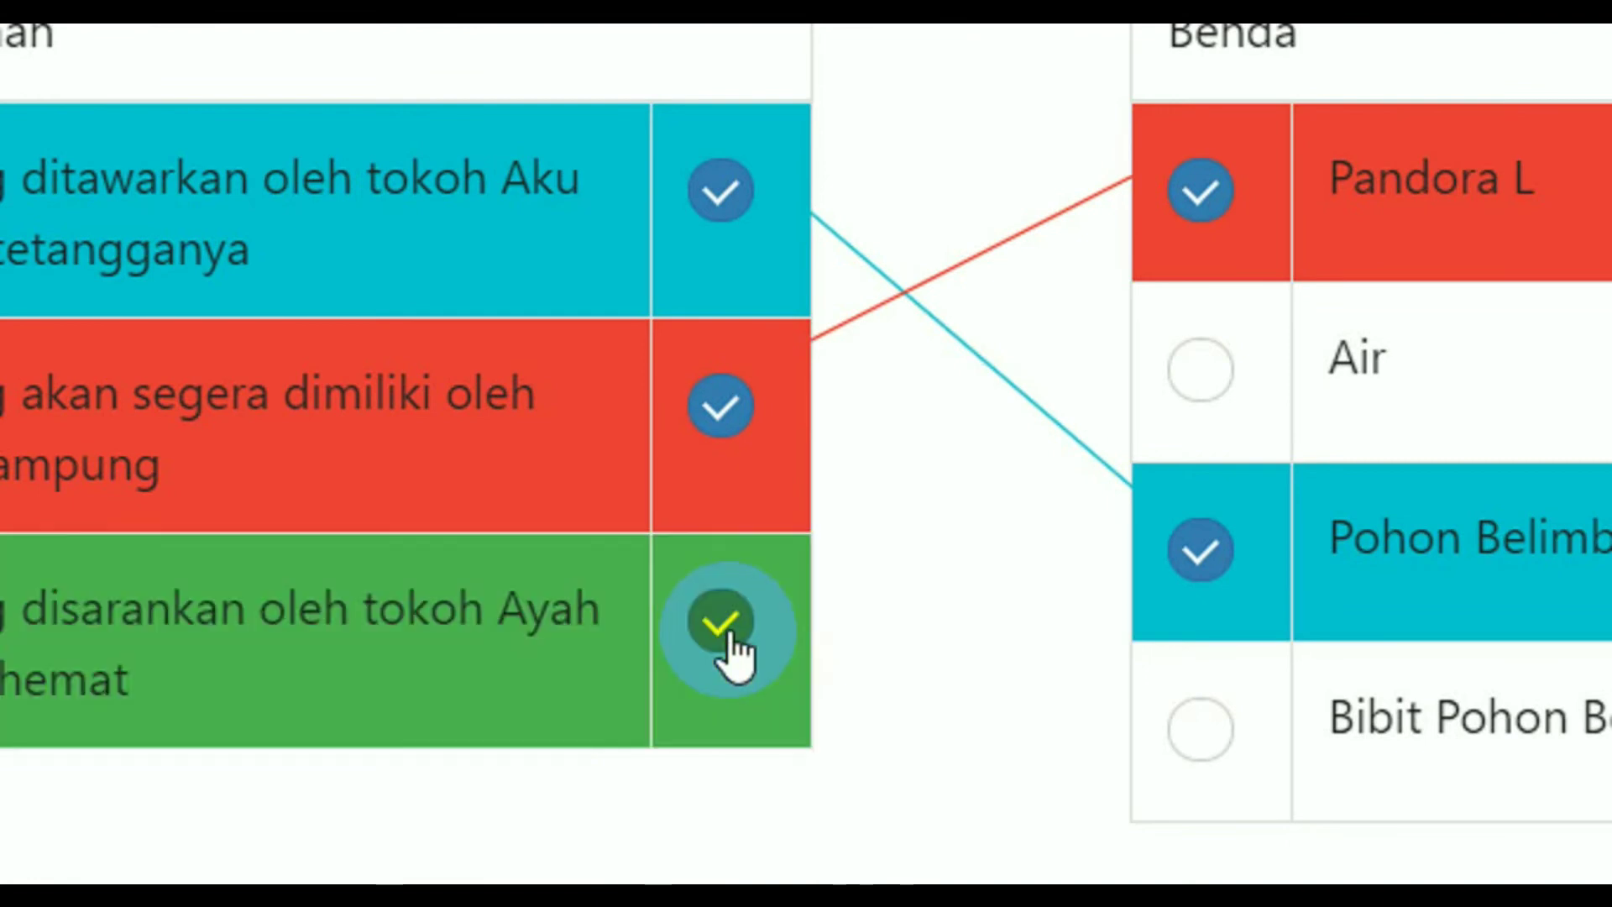
pyautogui.click(1202, 372)
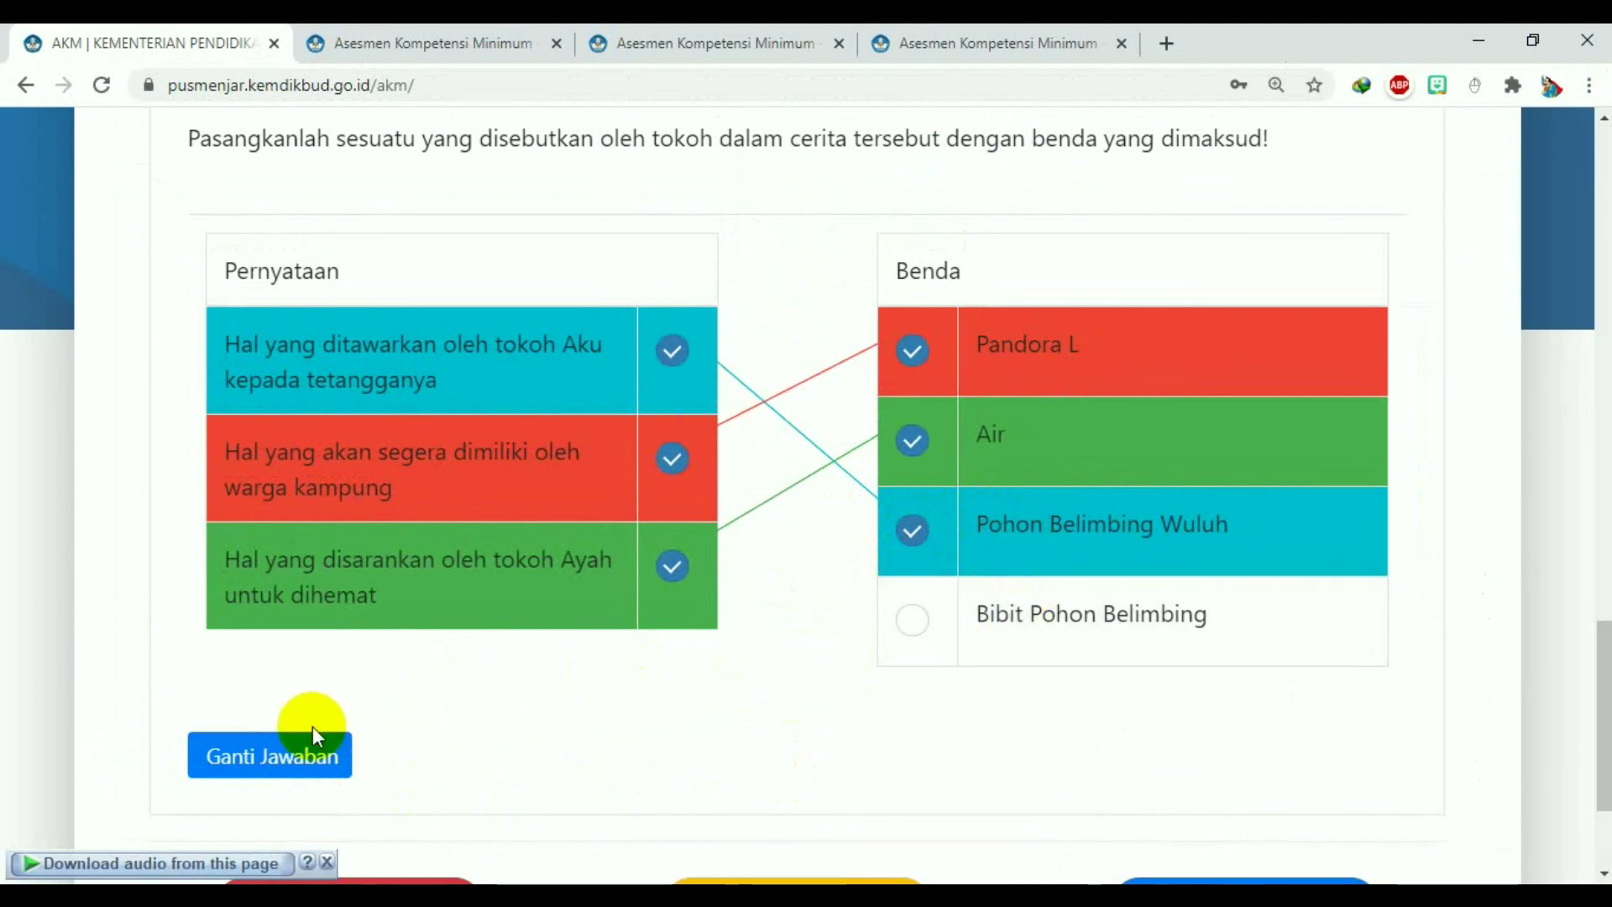
pyautogui.click(282, 768)
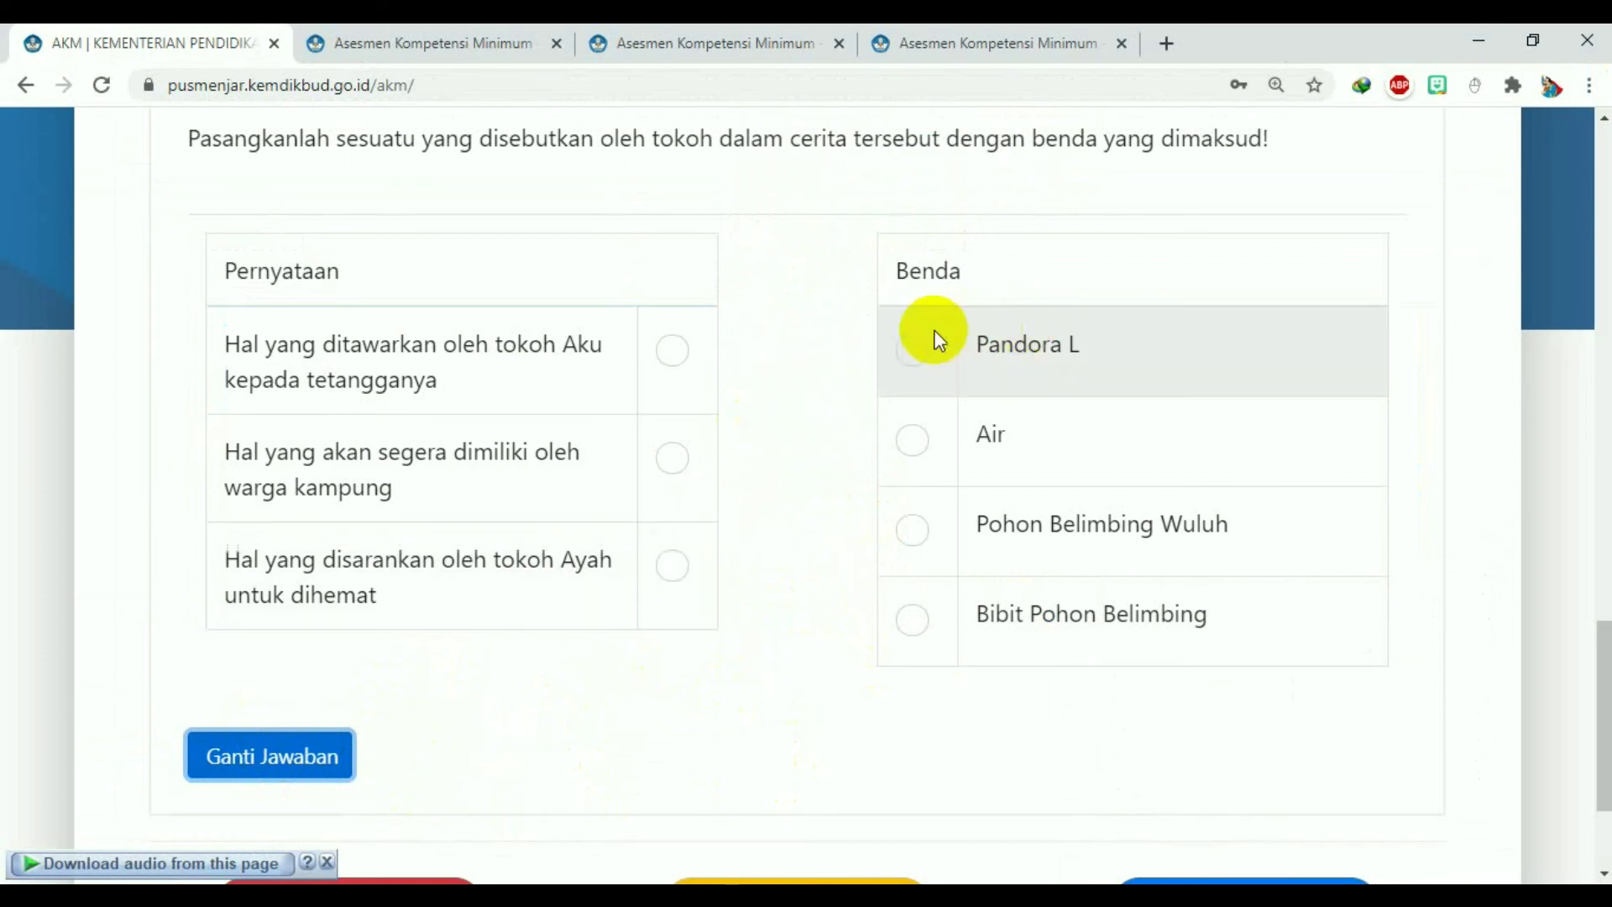
# Step: Match the three question 5 statements in order with Bibit Pohon Belimbing, Pandora L and Air, and proceed to question 6
pyautogui.click(671, 359)
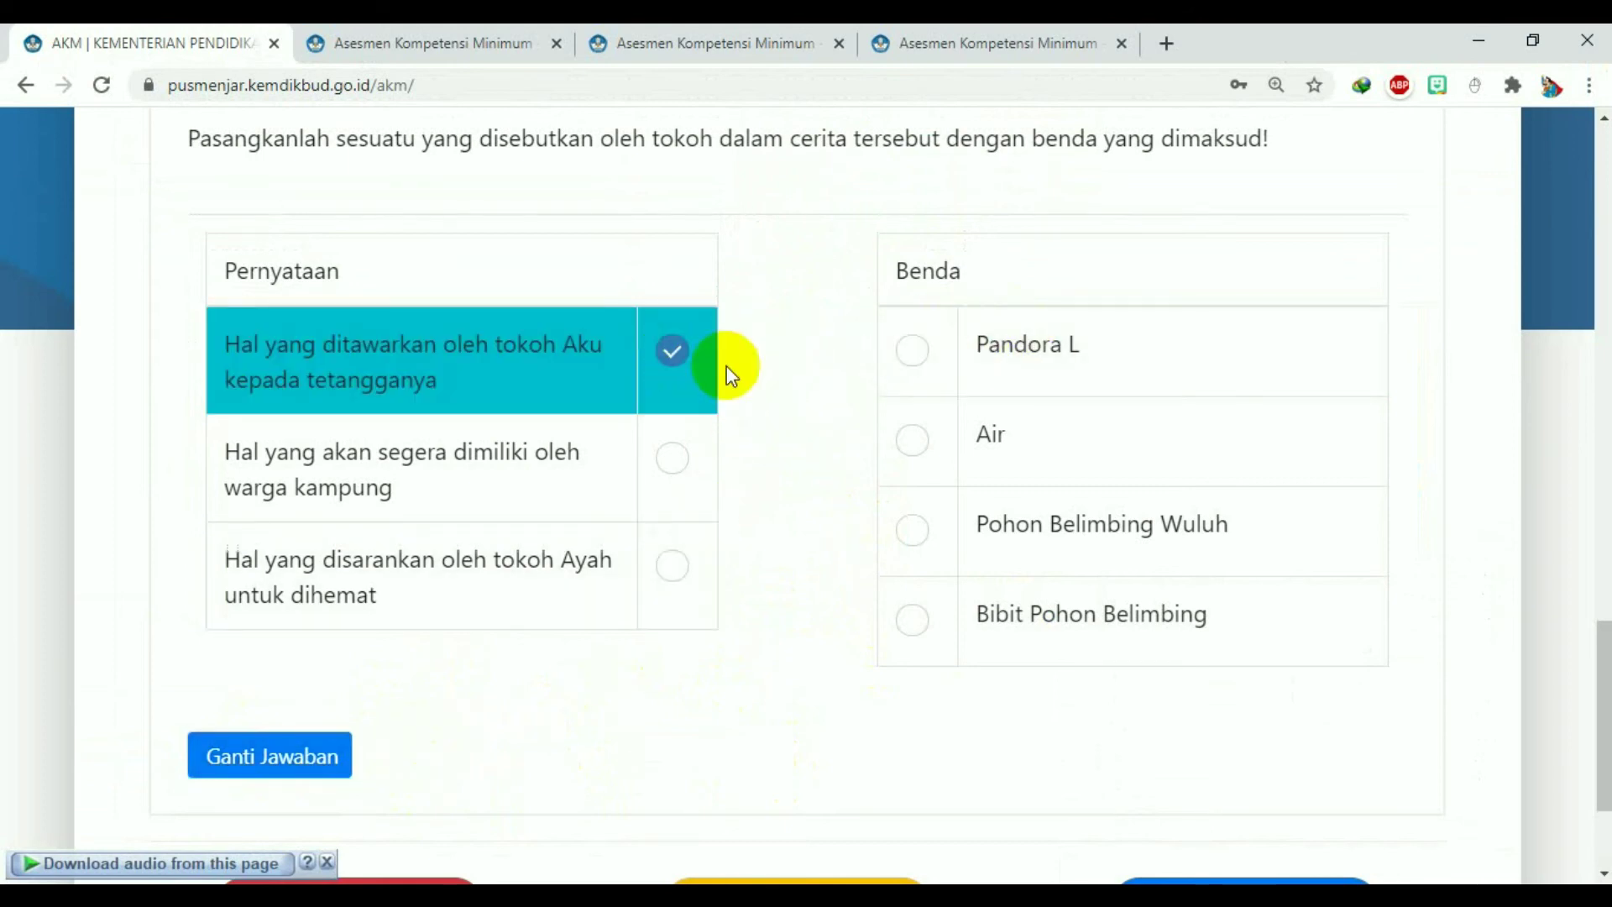
pyautogui.click(932, 609)
pyautogui.click(673, 459)
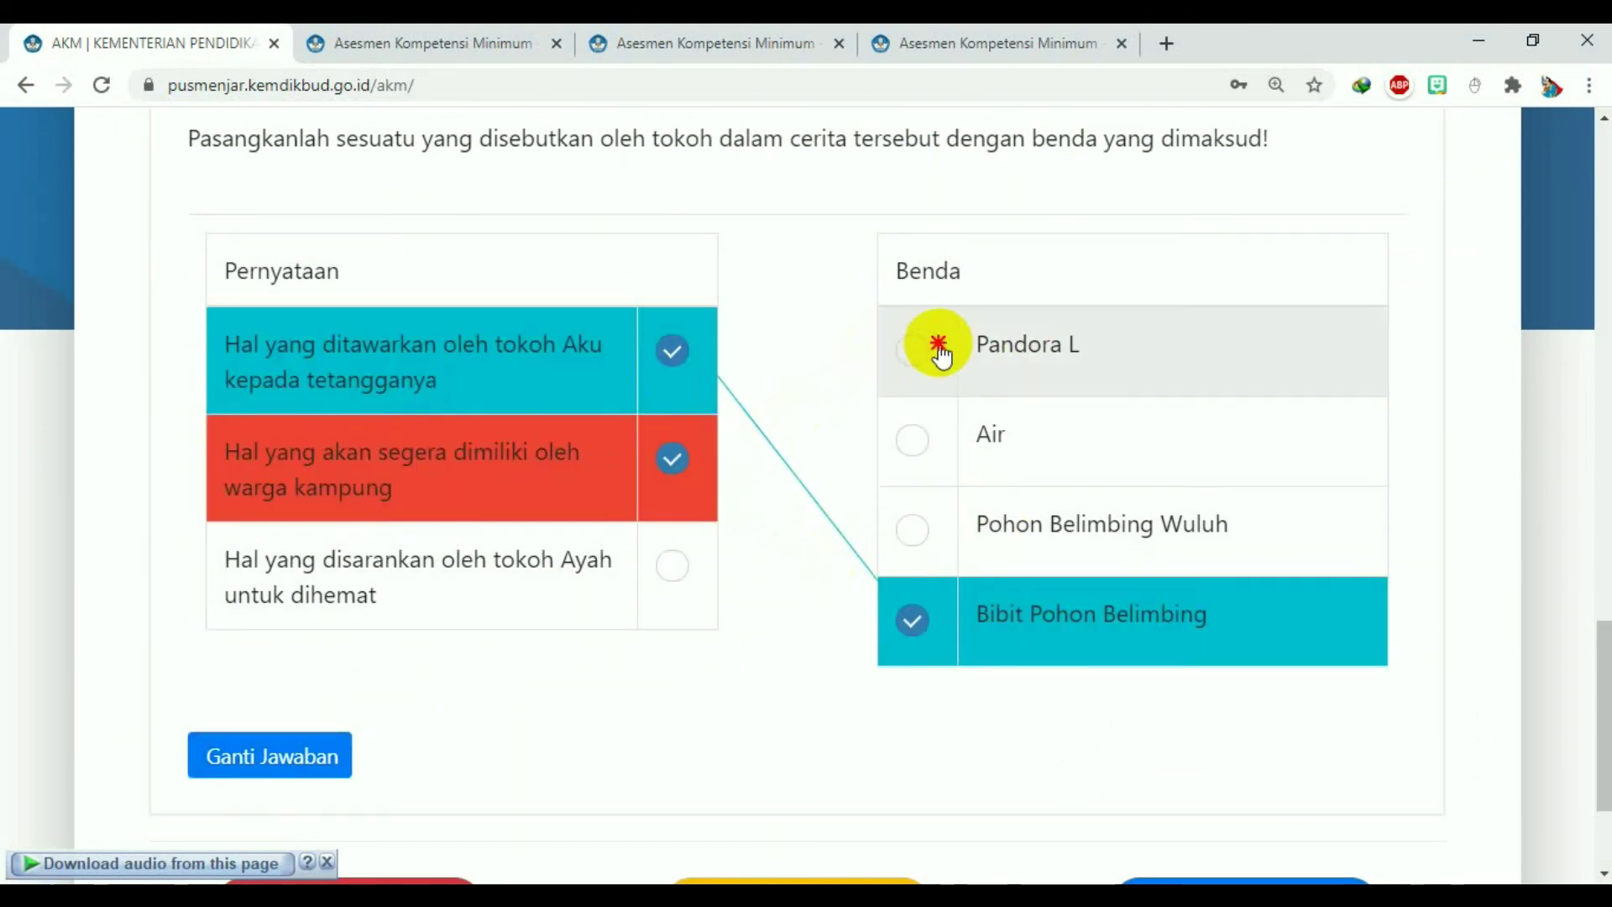
pyautogui.click(915, 349)
pyautogui.click(681, 567)
pyautogui.click(913, 438)
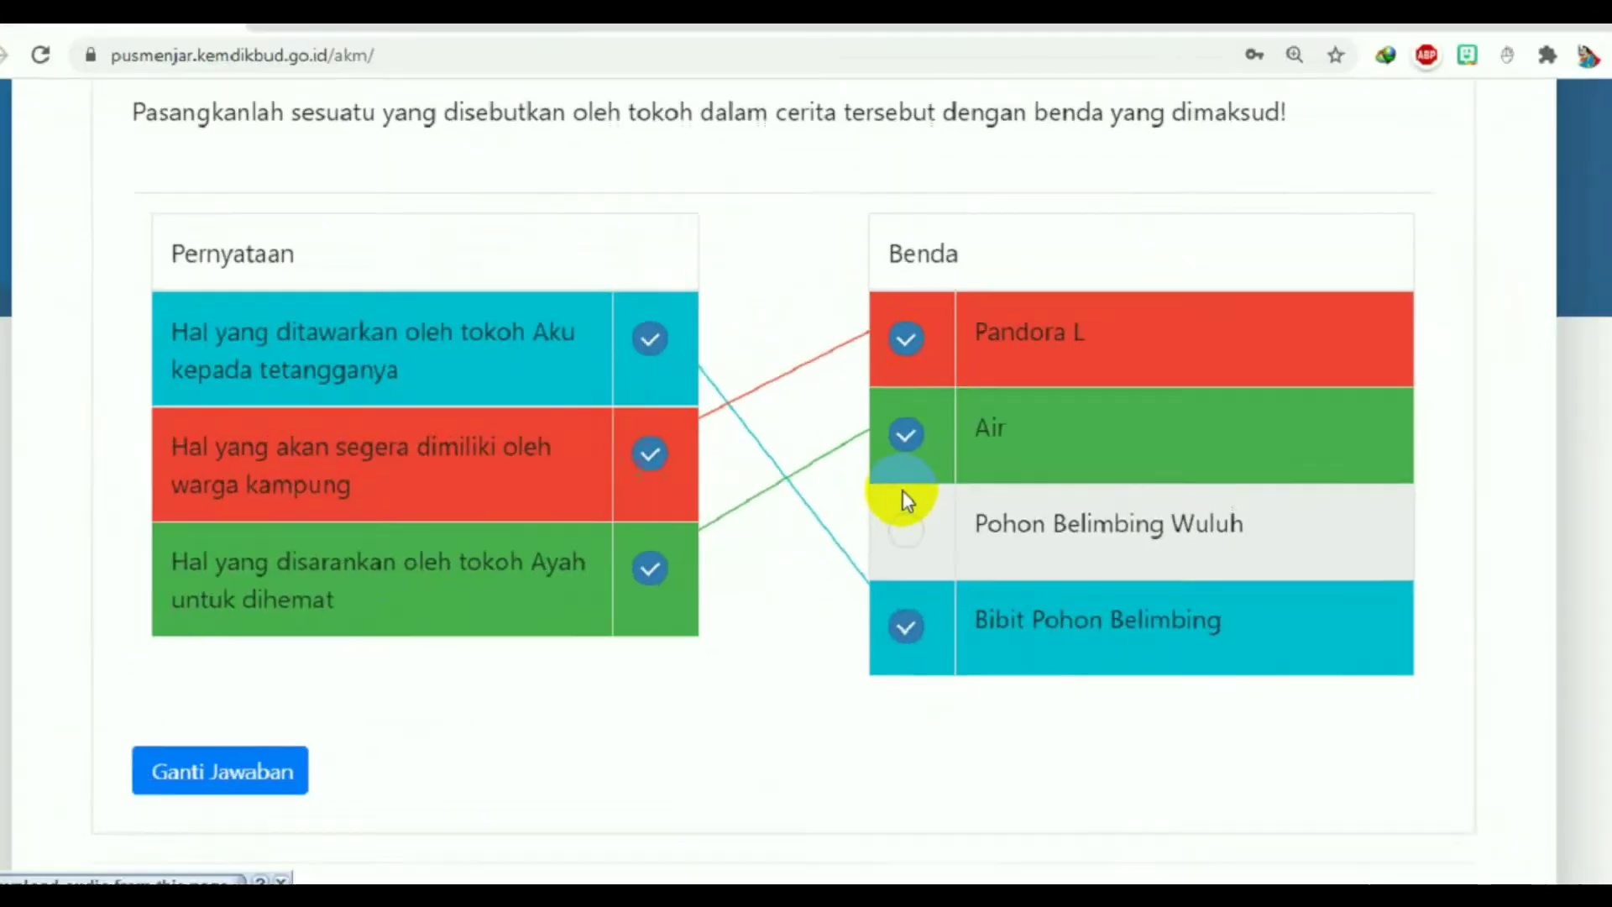
pyautogui.scroll(-3, 910, 496)
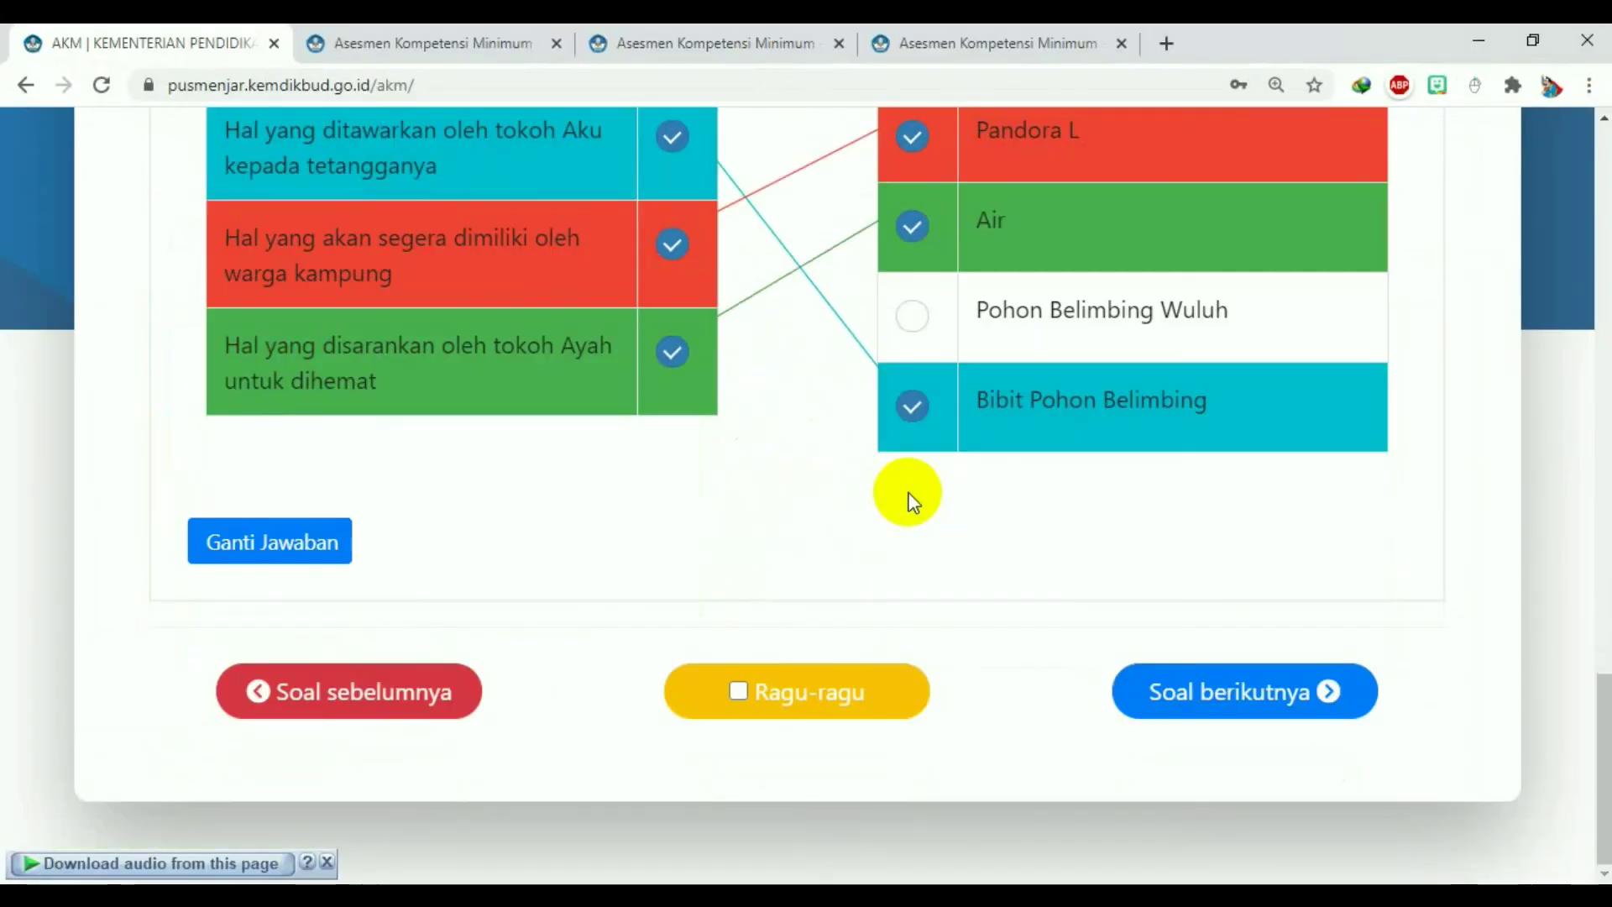
pyautogui.click(1210, 700)
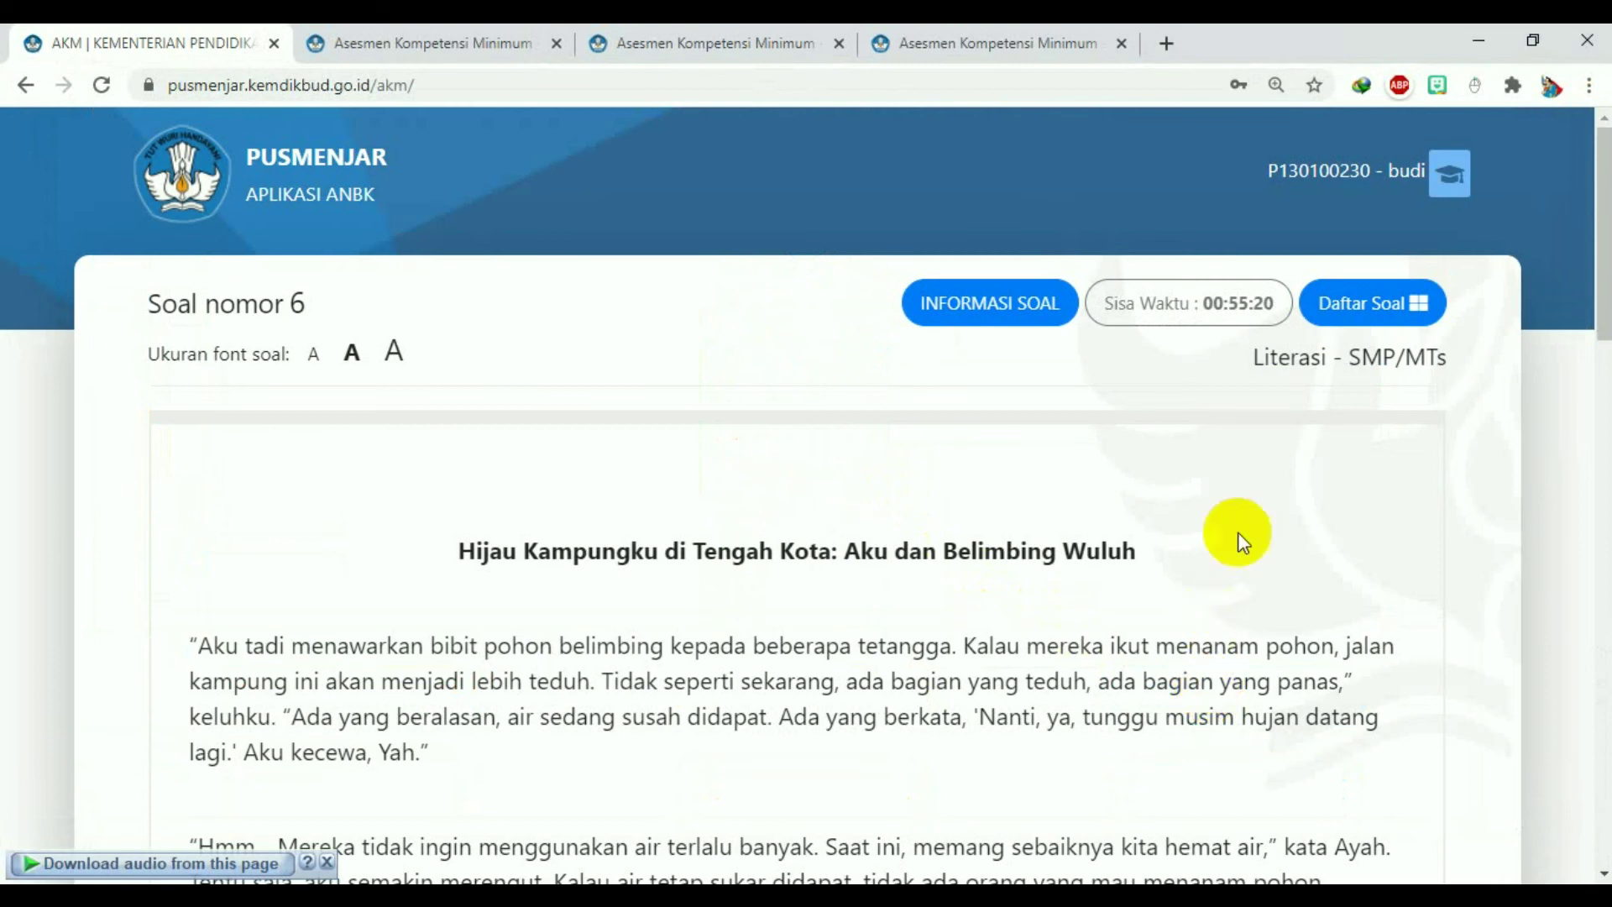
# Step: Examine the essay task and empty answer field of question 6, and proceed to question 7 without answering
pyautogui.scroll(-5, 974, 548)
pyautogui.scroll(-15, 974, 547)
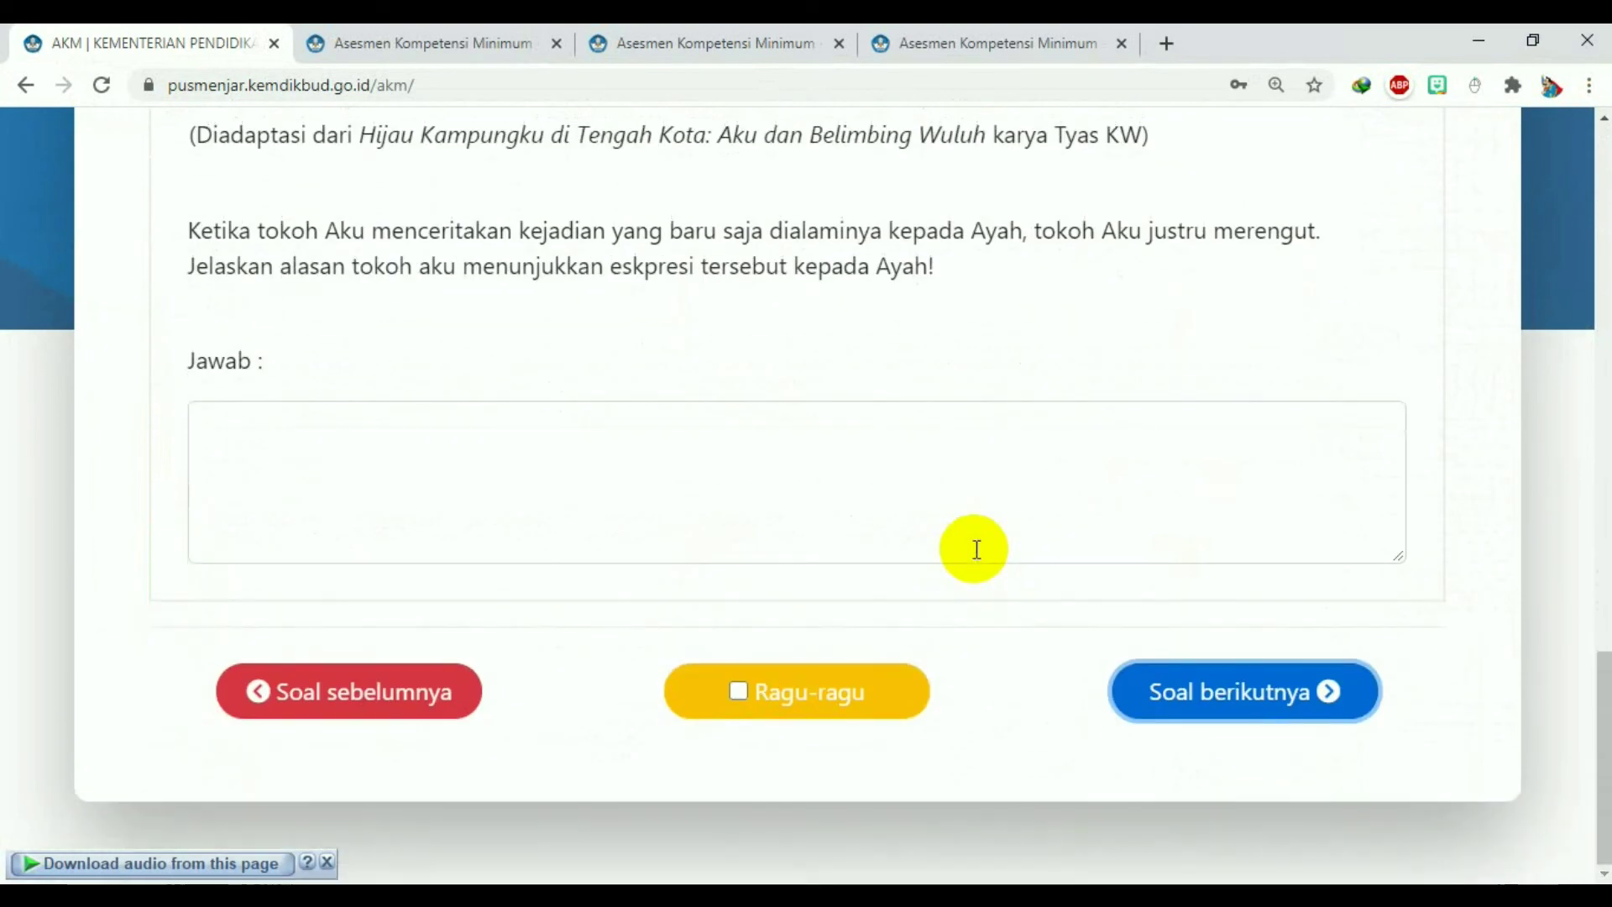
pyautogui.click(480, 436)
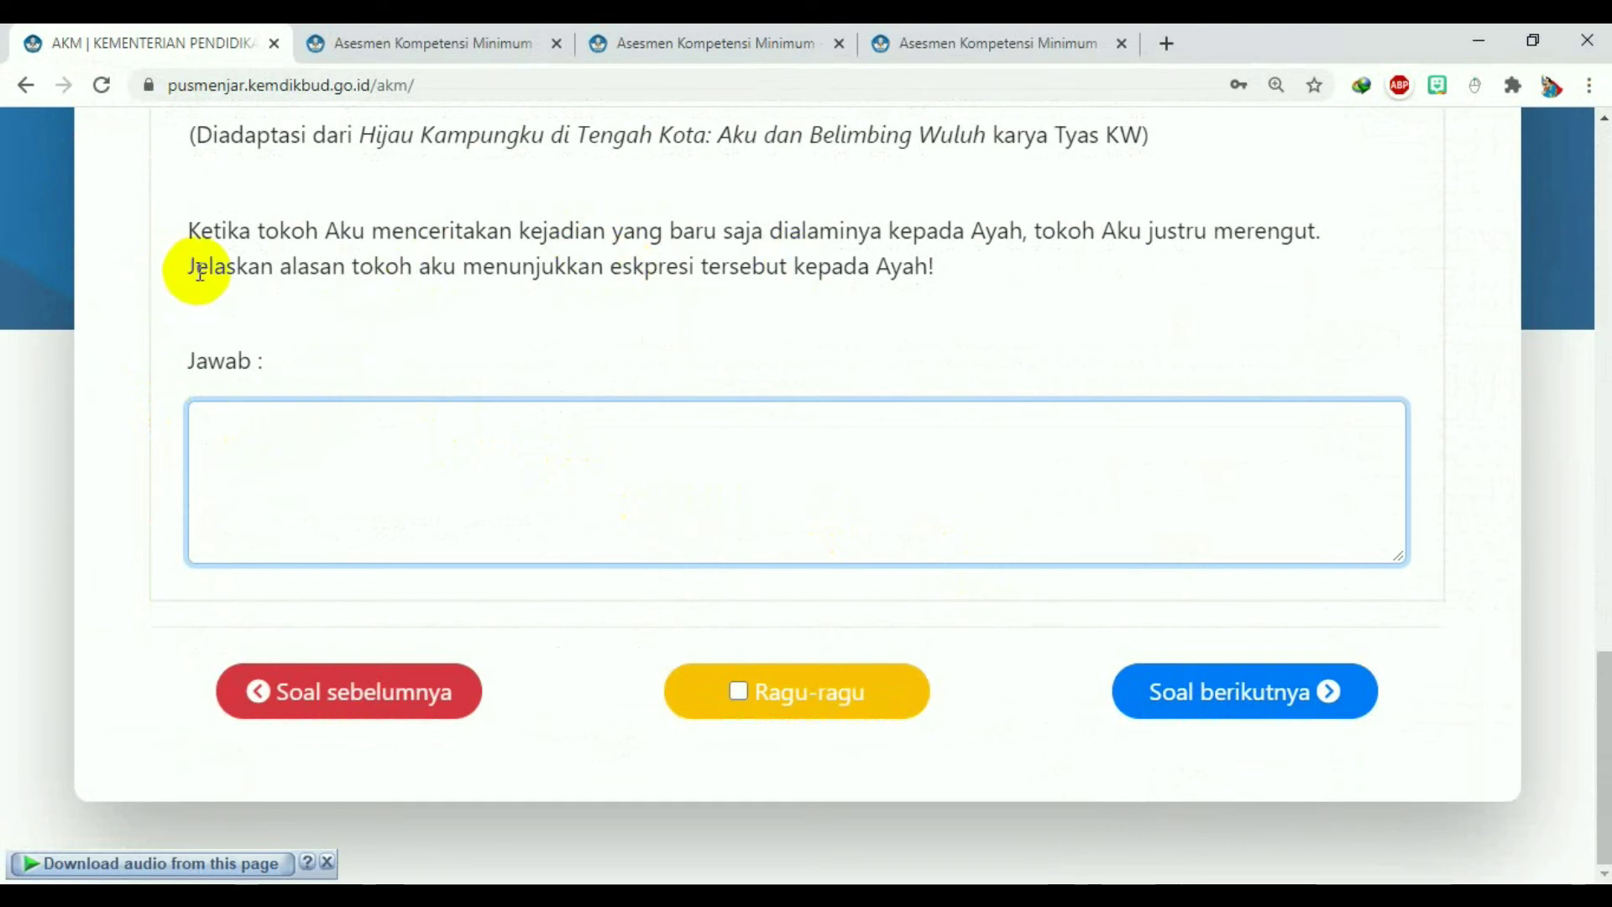
pyautogui.moveTo(198, 270); pyautogui.dragTo(458, 266)
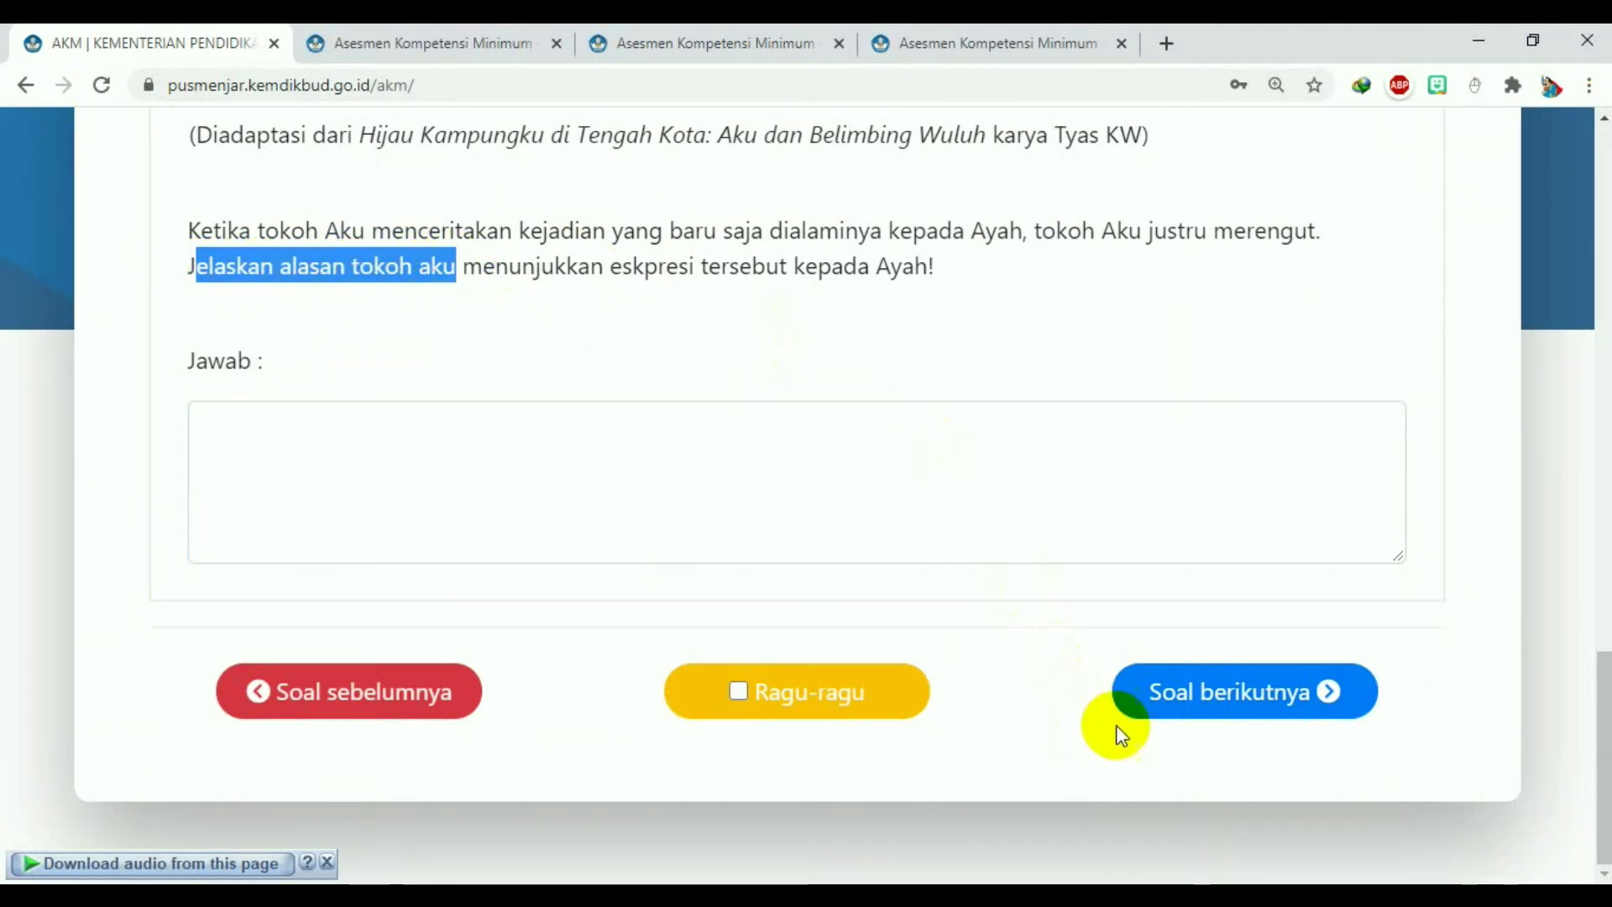
pyautogui.click(1263, 719)
# Step: Look through the reading text and answer options of question 7, and return to the start of the page
pyautogui.scroll(-20, 1162, 572)
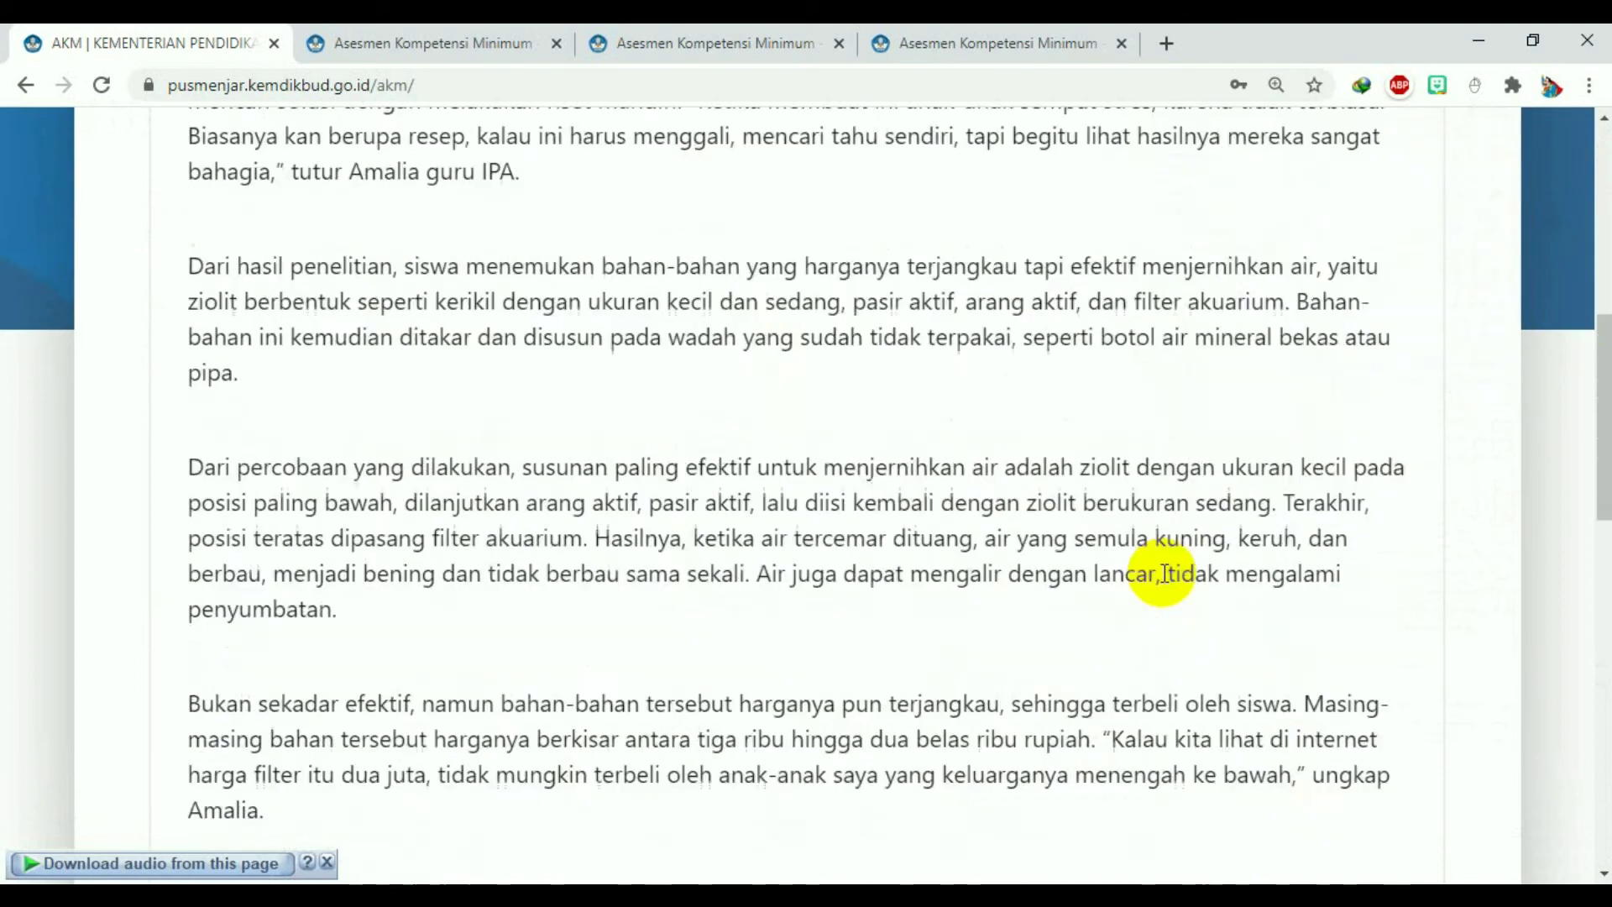
pyautogui.scroll(-1, 1162, 572)
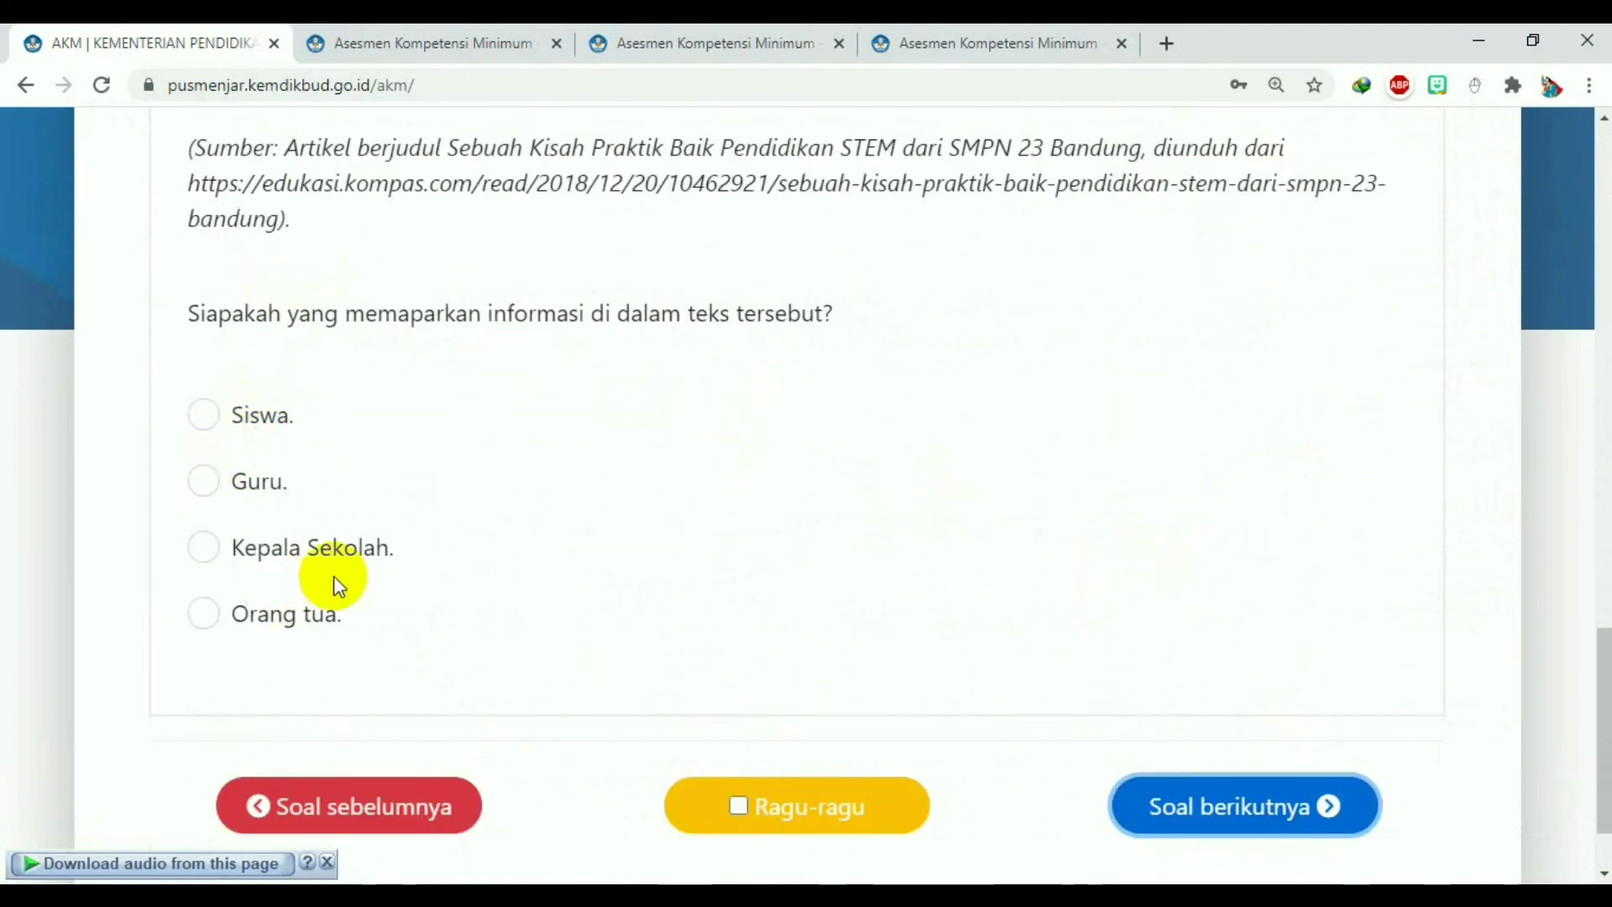
pyautogui.scroll(20, 334, 579)
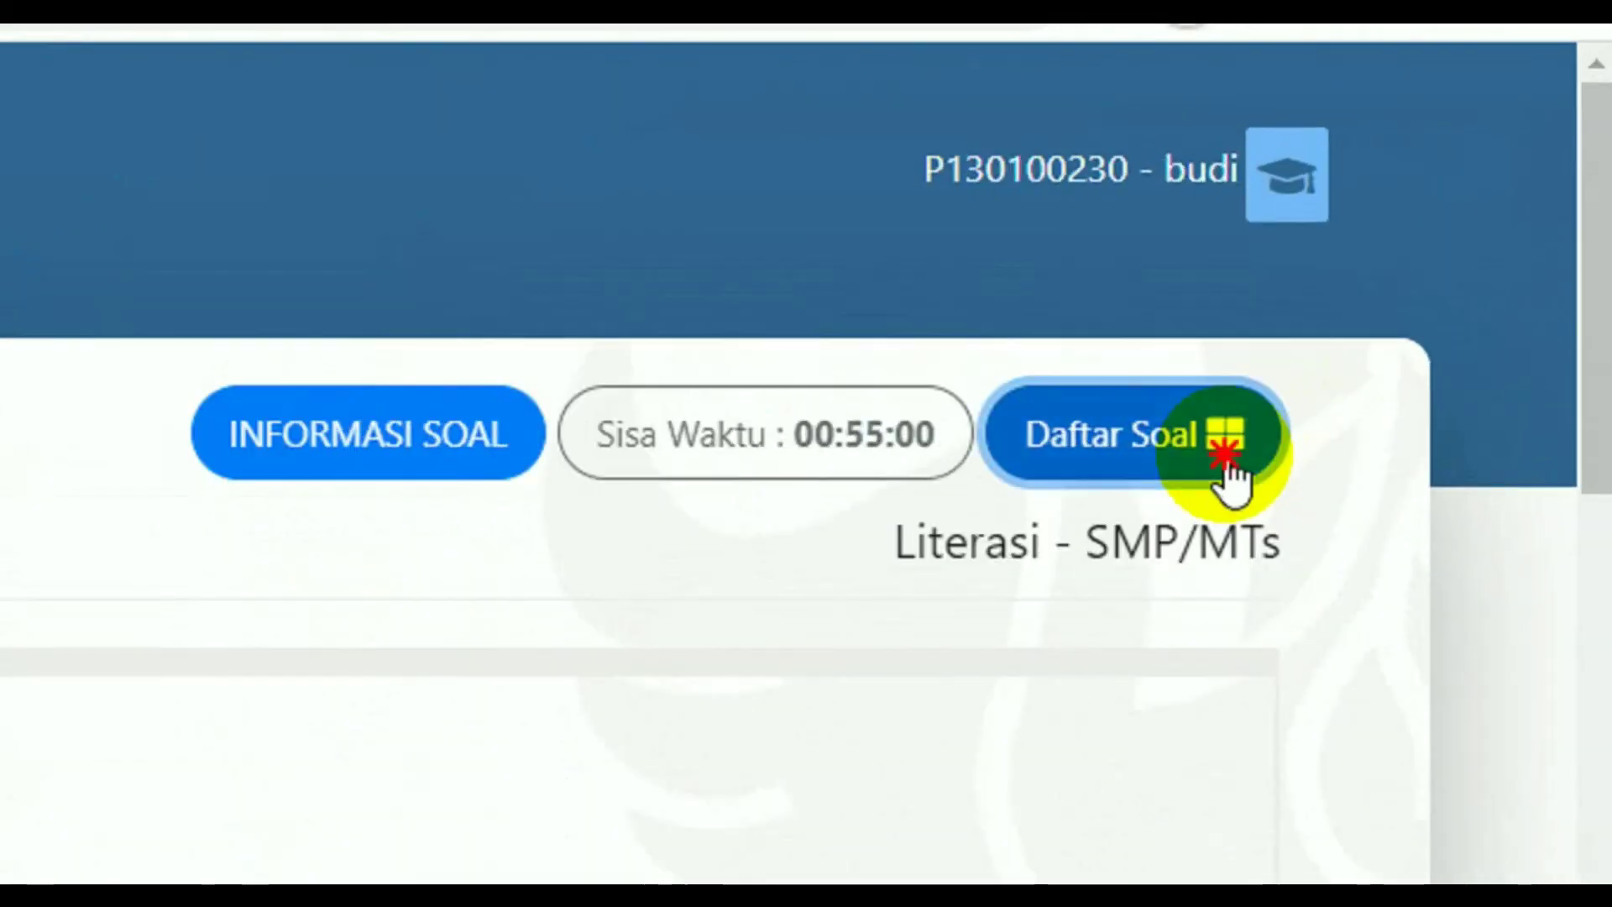
# Step: Open the question list, switch between questions 1 and 2, and close the list with question 1 selected
pyautogui.click(1417, 306)
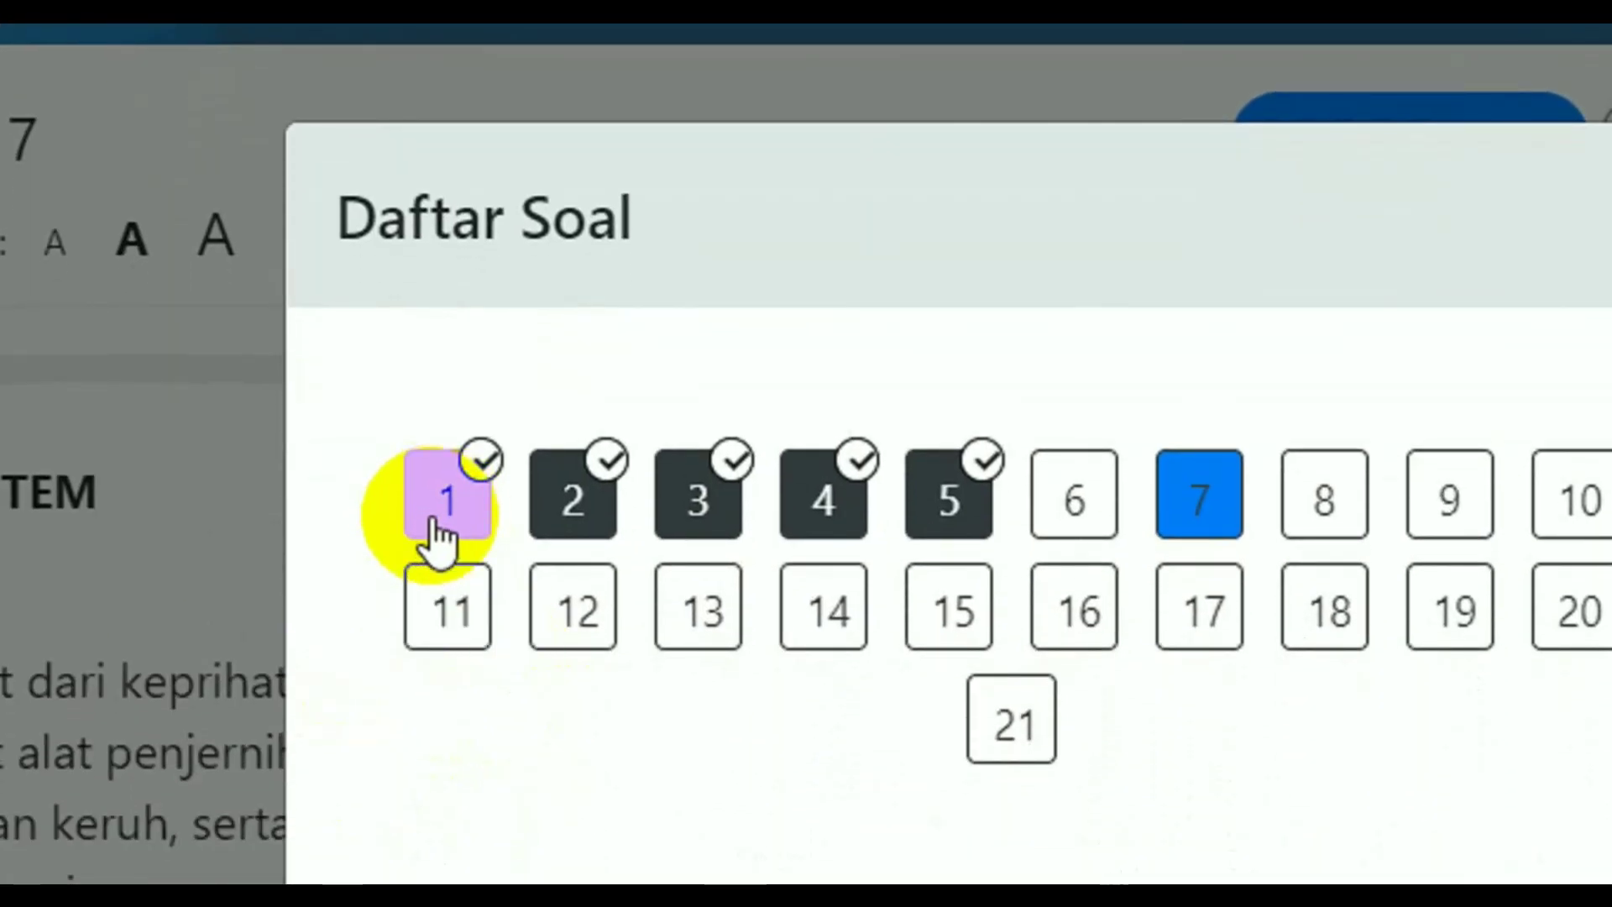
pyautogui.click(435, 528)
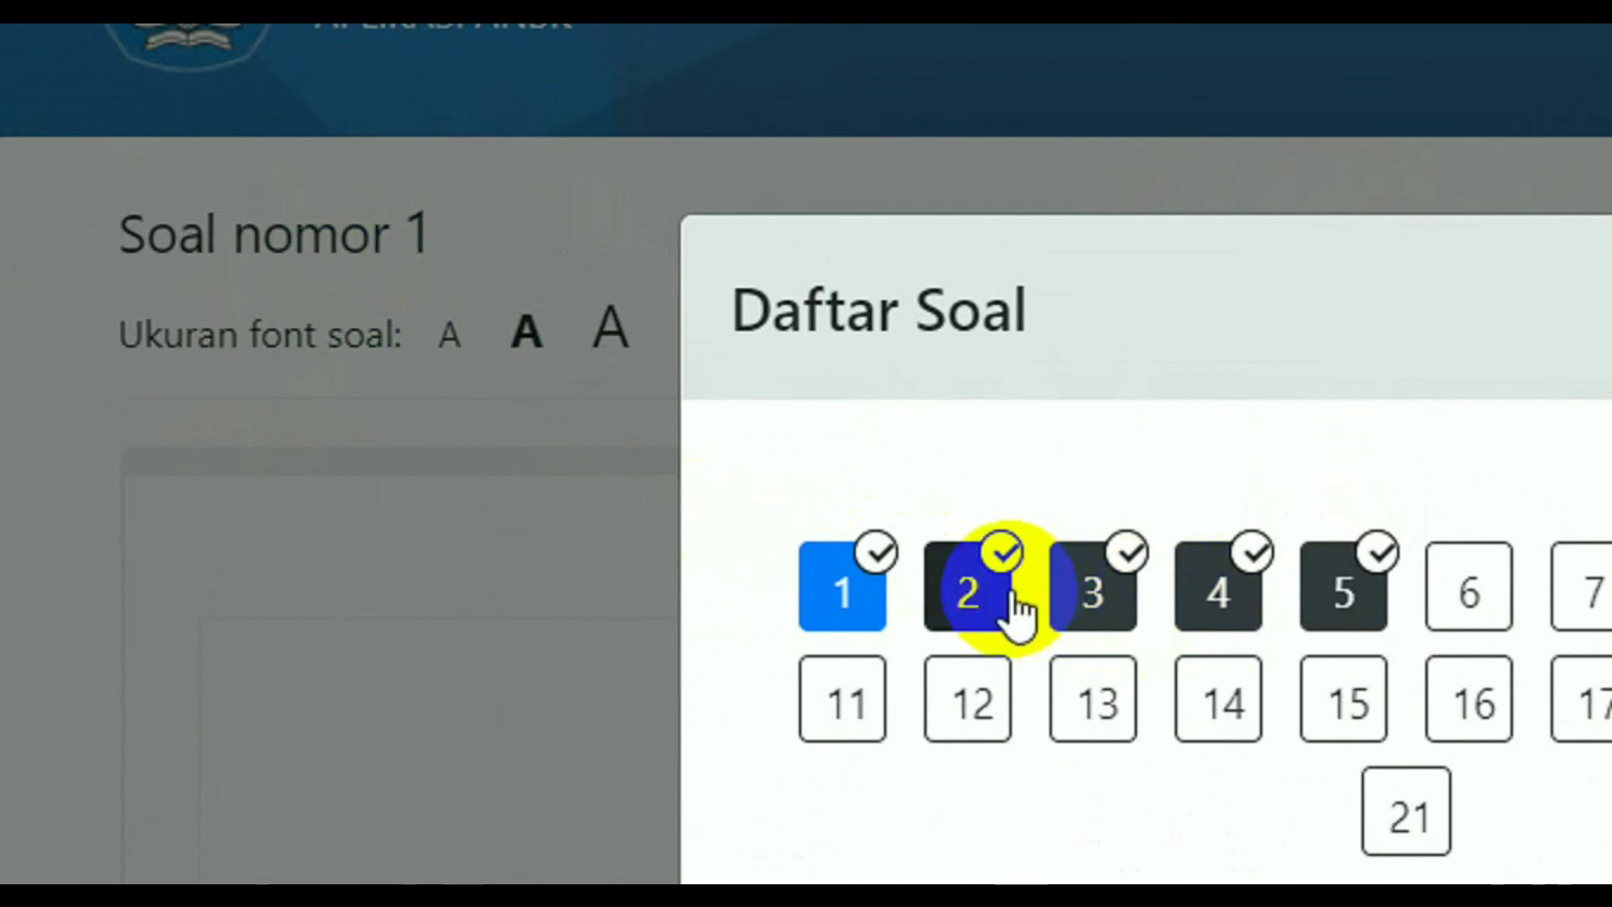
pyautogui.click(1015, 598)
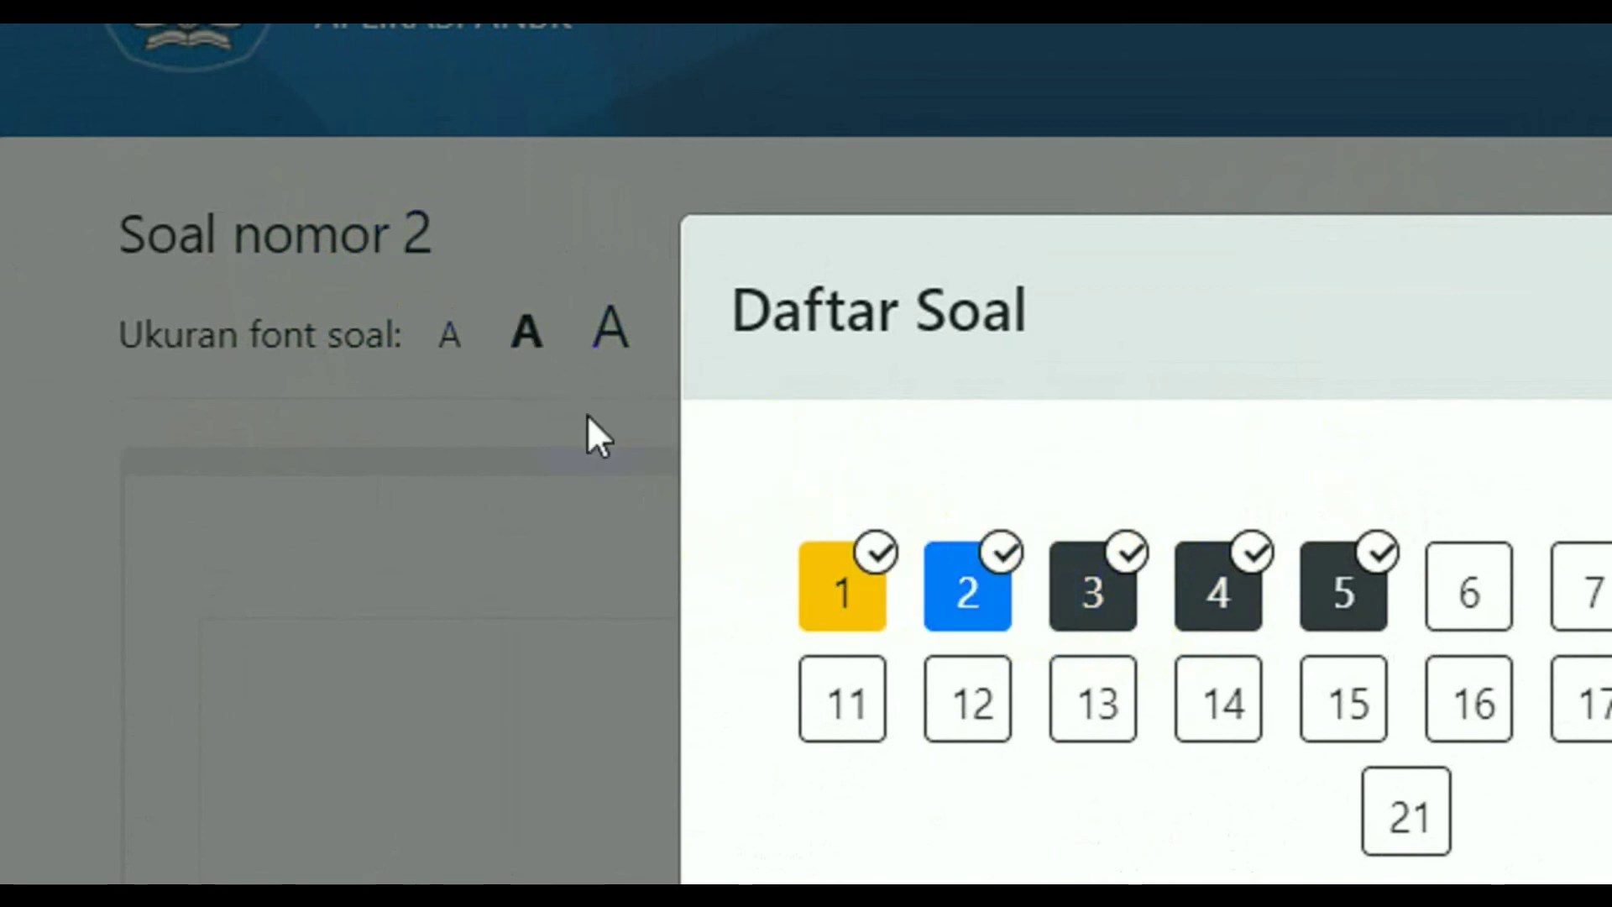
pyautogui.click(828, 601)
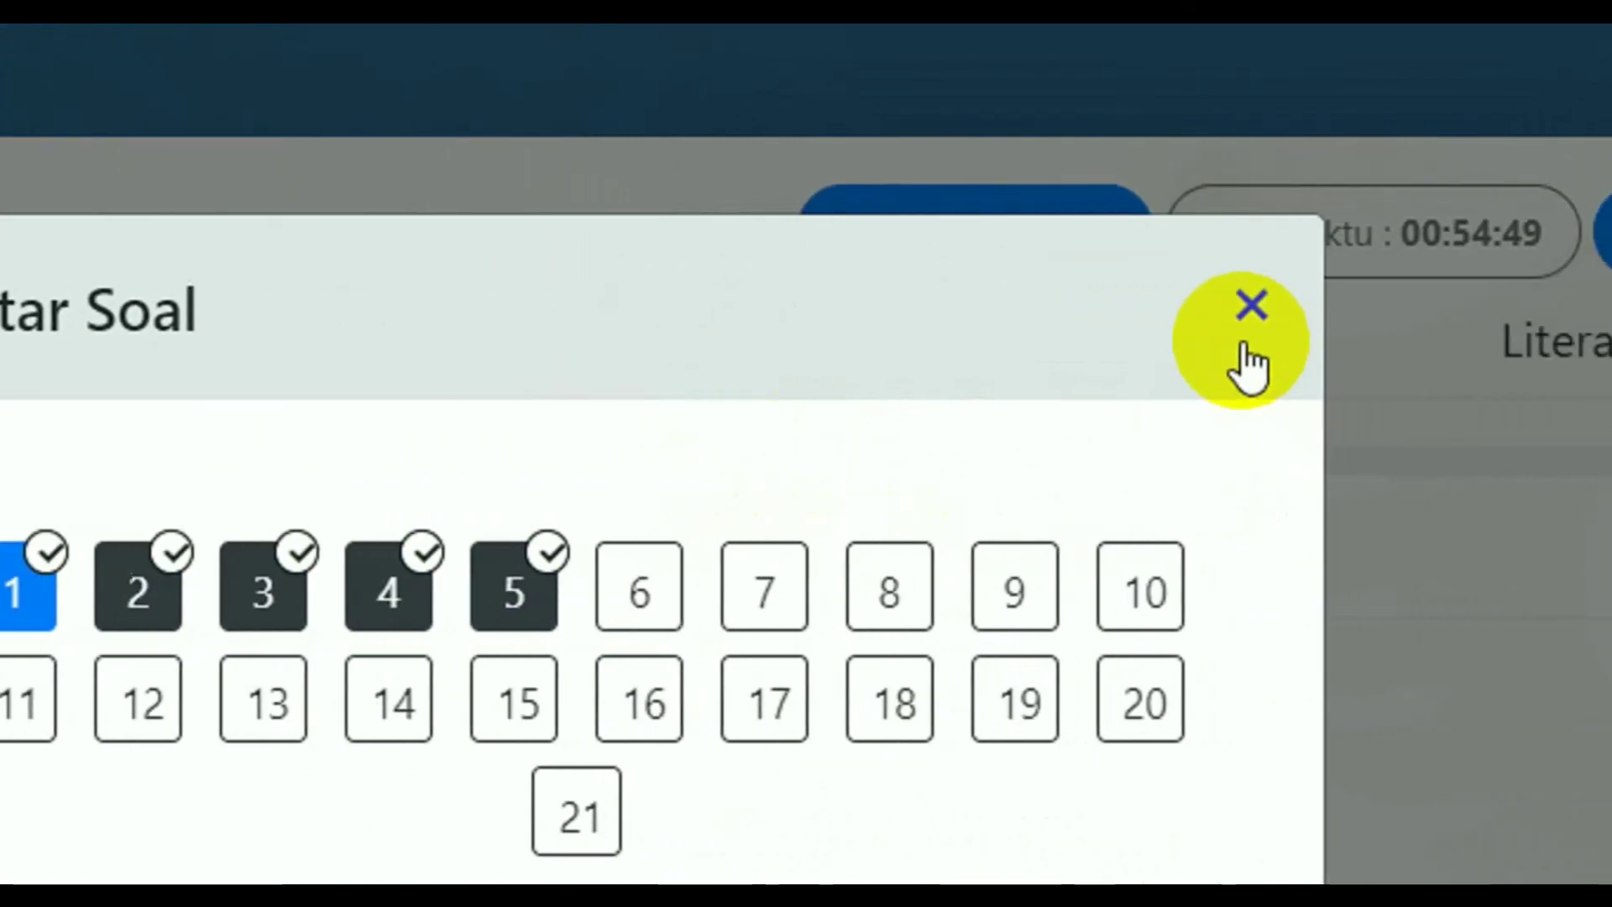
pyautogui.click(1477, 306)
# Step: Remove the Ragu-ragu mark from question 1, keep its second answer option selected, and proceed to question 2
pyautogui.scroll(-5, 479, 684)
pyautogui.scroll(-15, 654, 550)
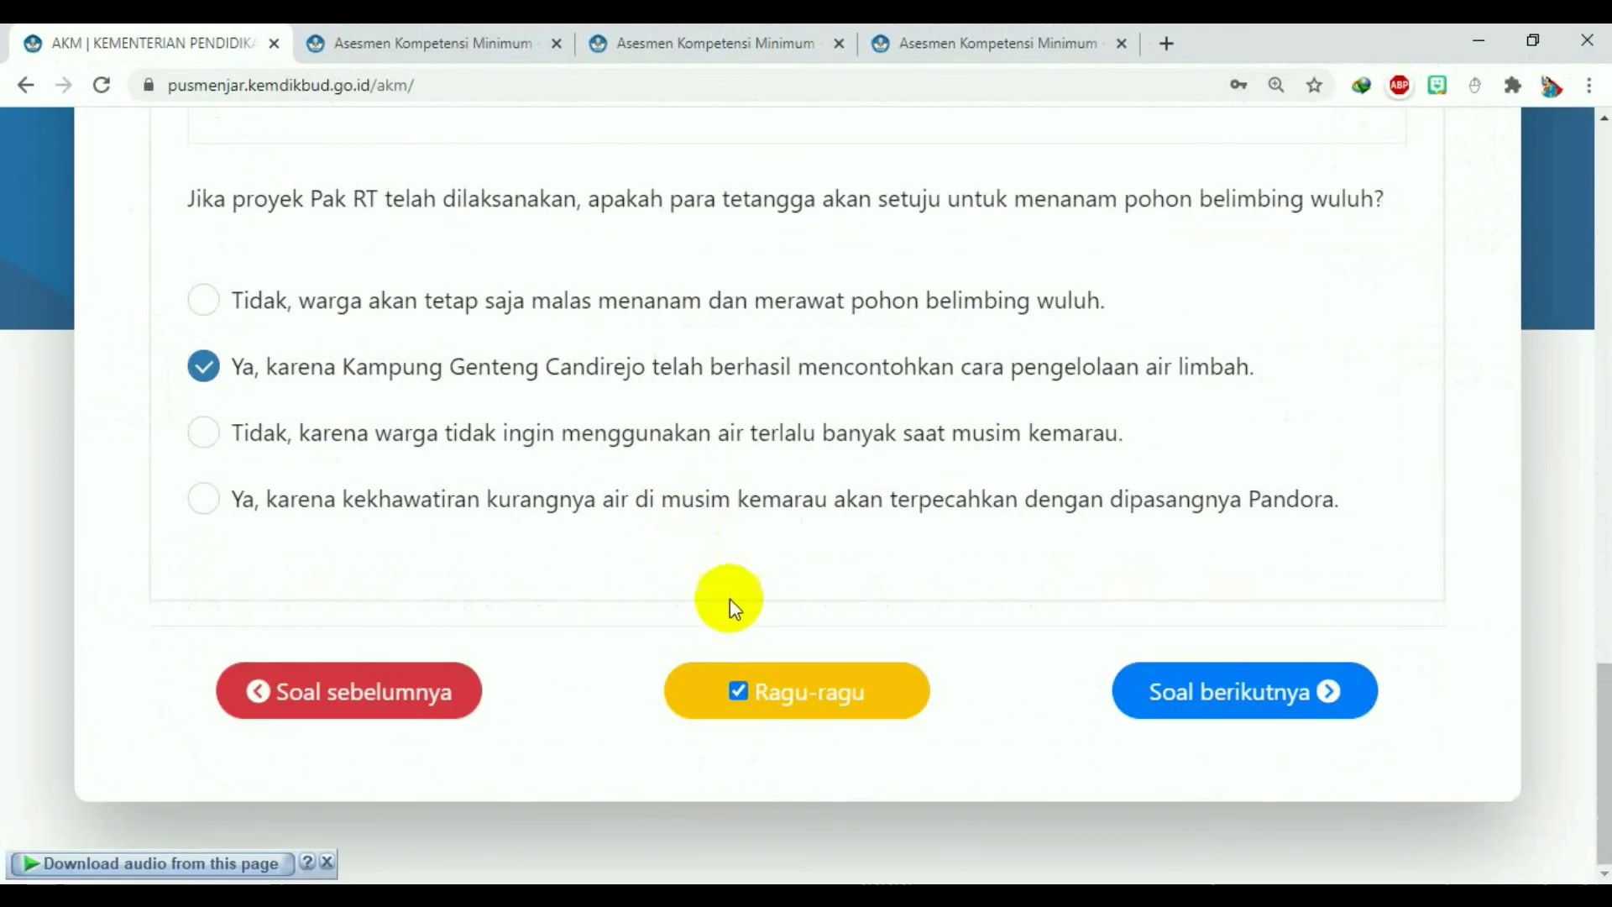
pyautogui.click(739, 689)
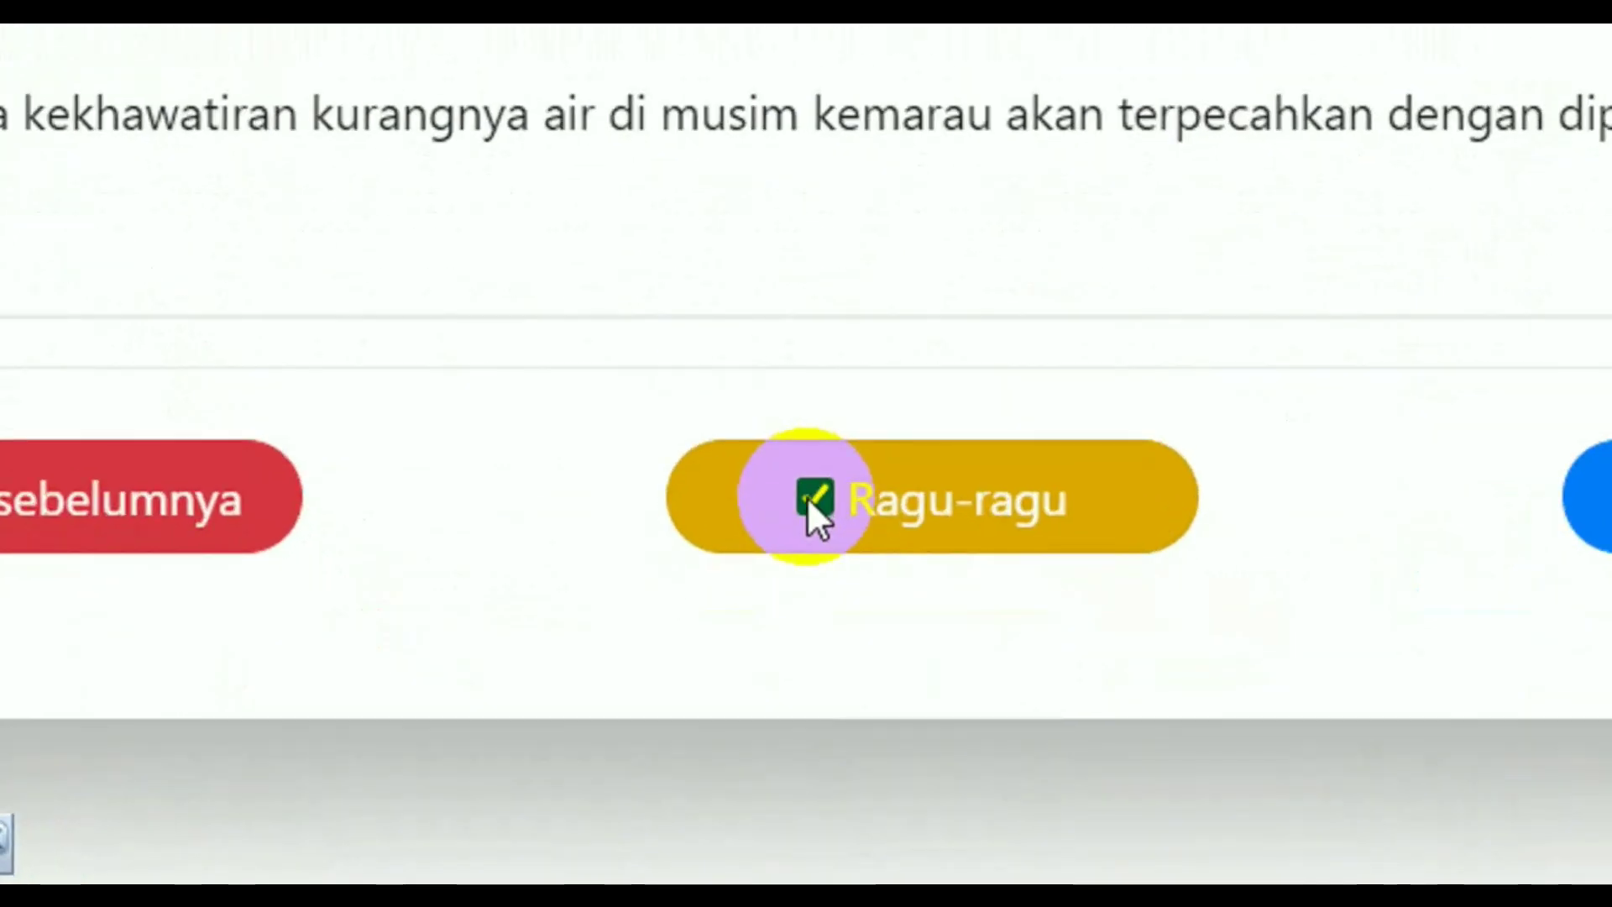
pyautogui.click(736, 692)
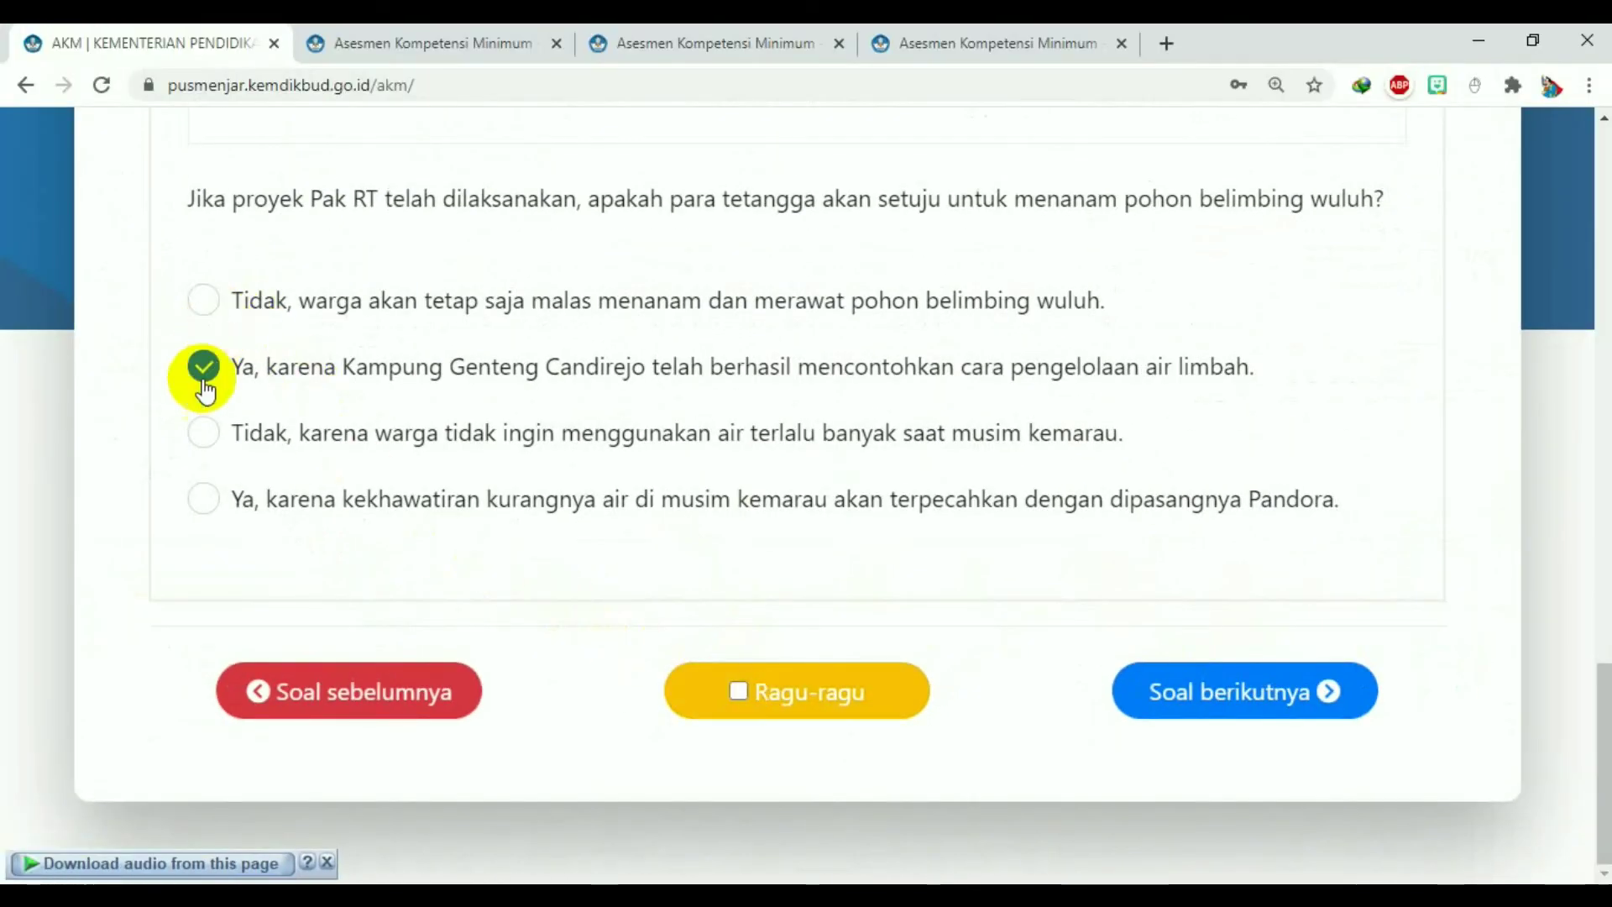
pyautogui.click(205, 432)
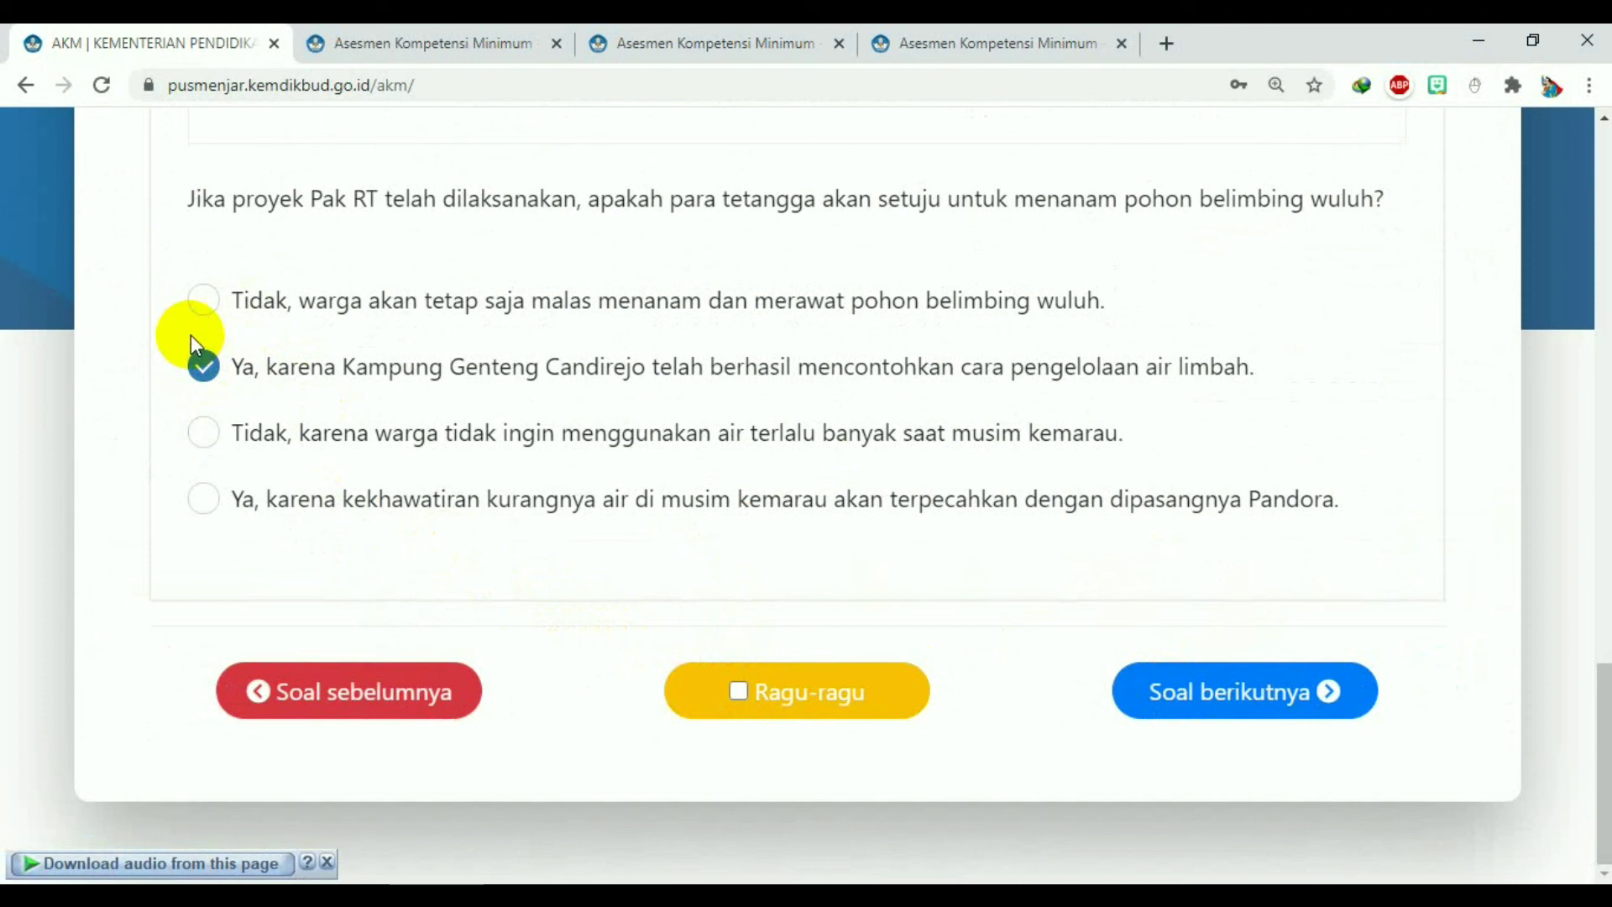
pyautogui.click(1303, 688)
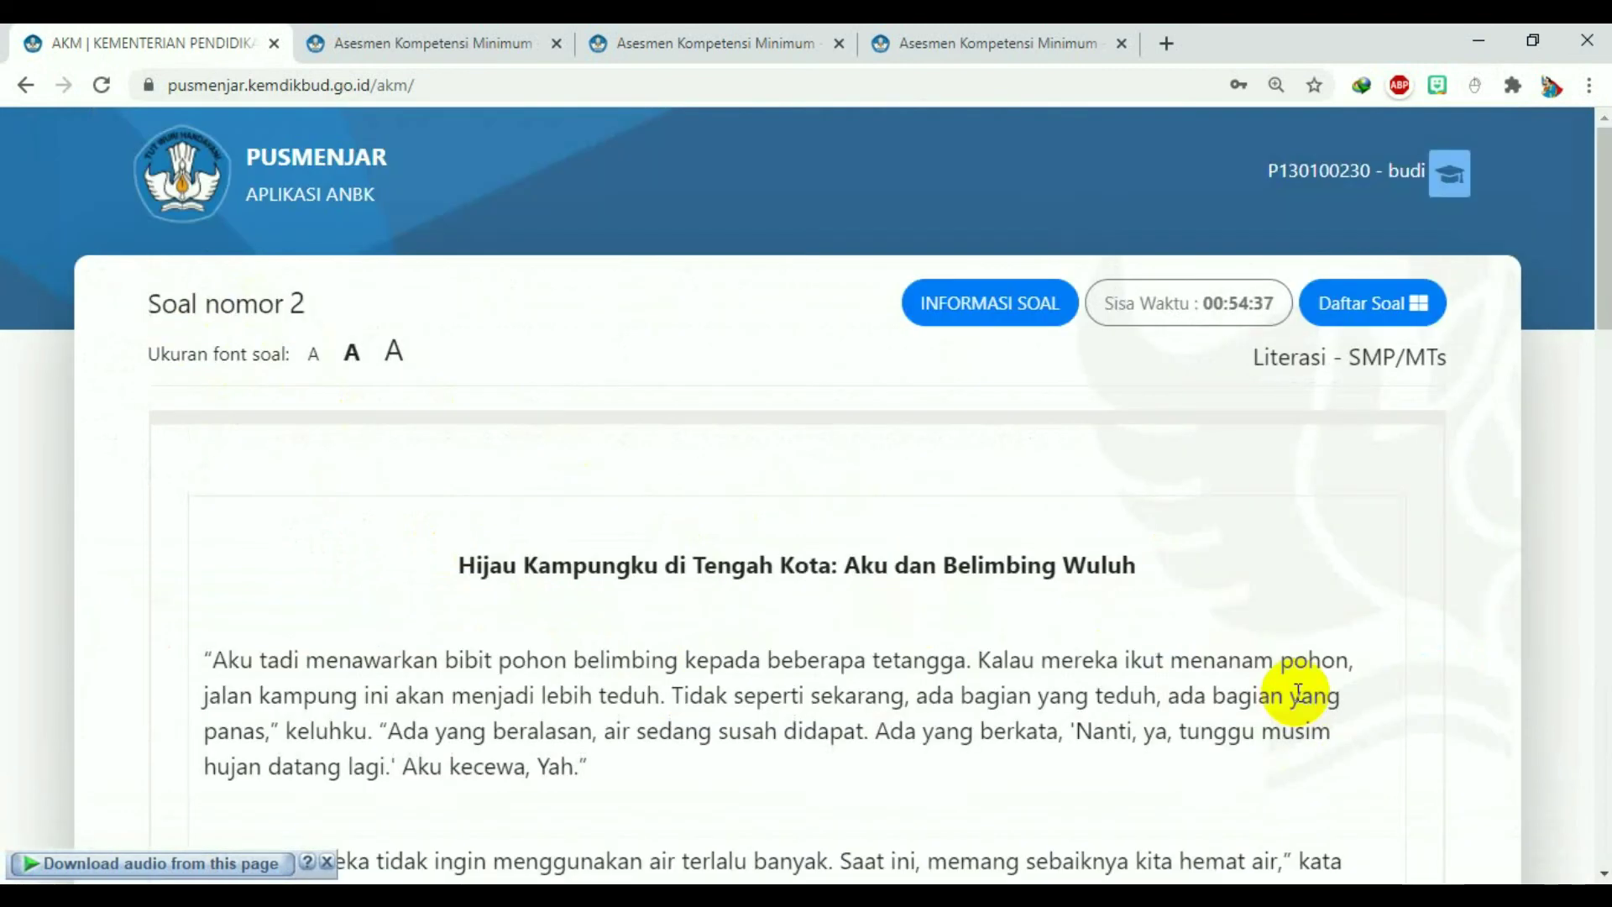
# Step: Check the answered questions in the question list and use it to jump to question 21
pyautogui.click(1417, 302)
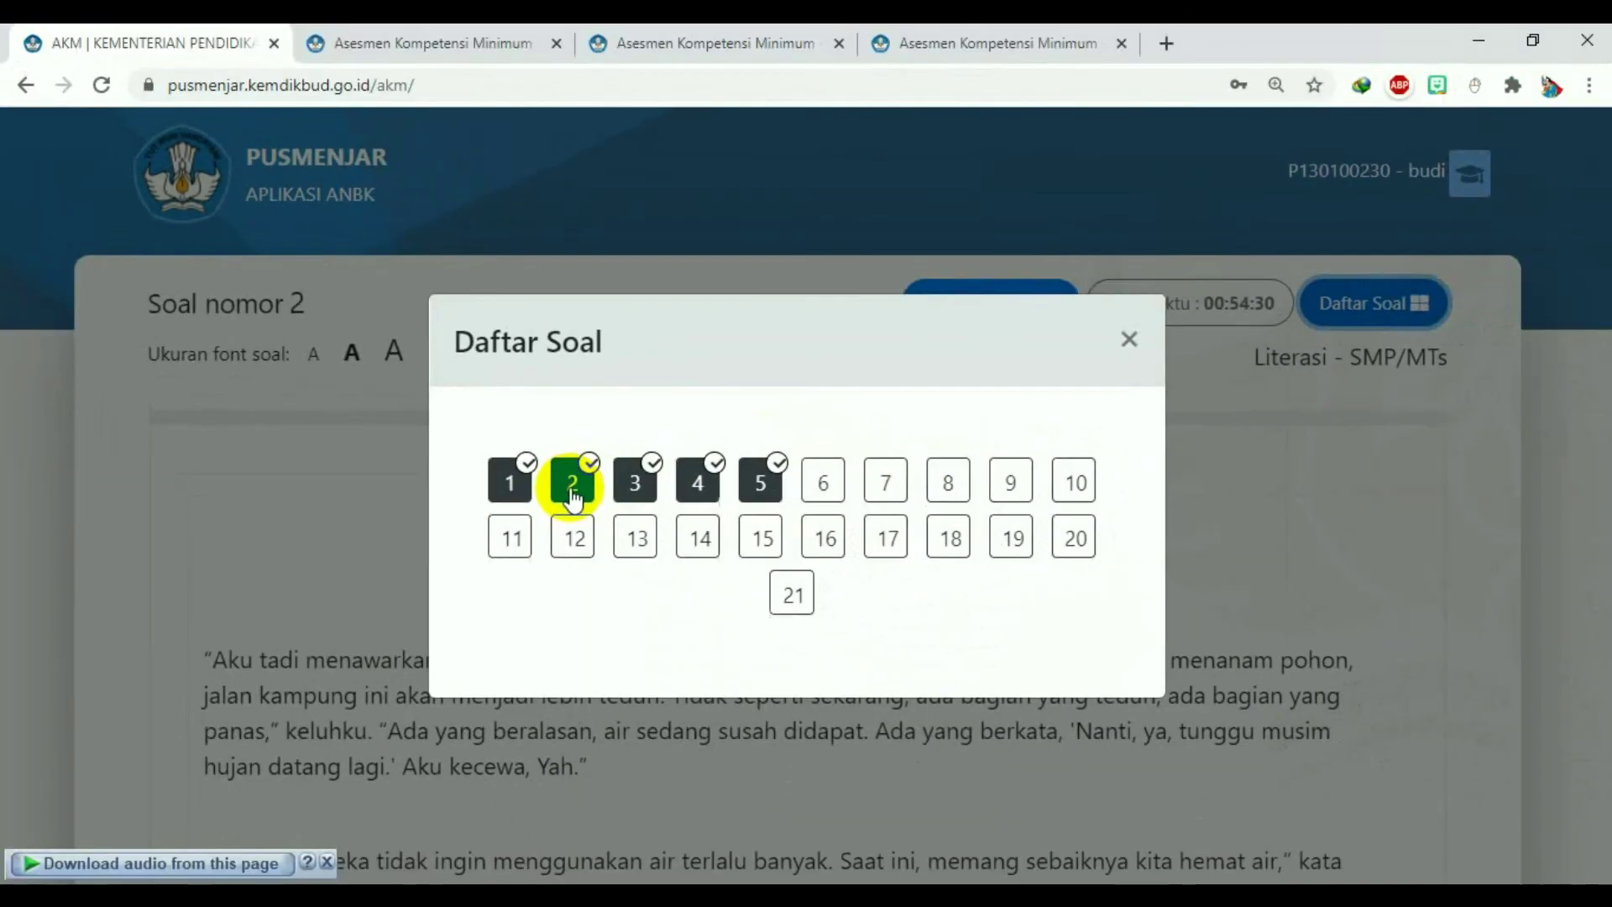
pyautogui.click(1130, 339)
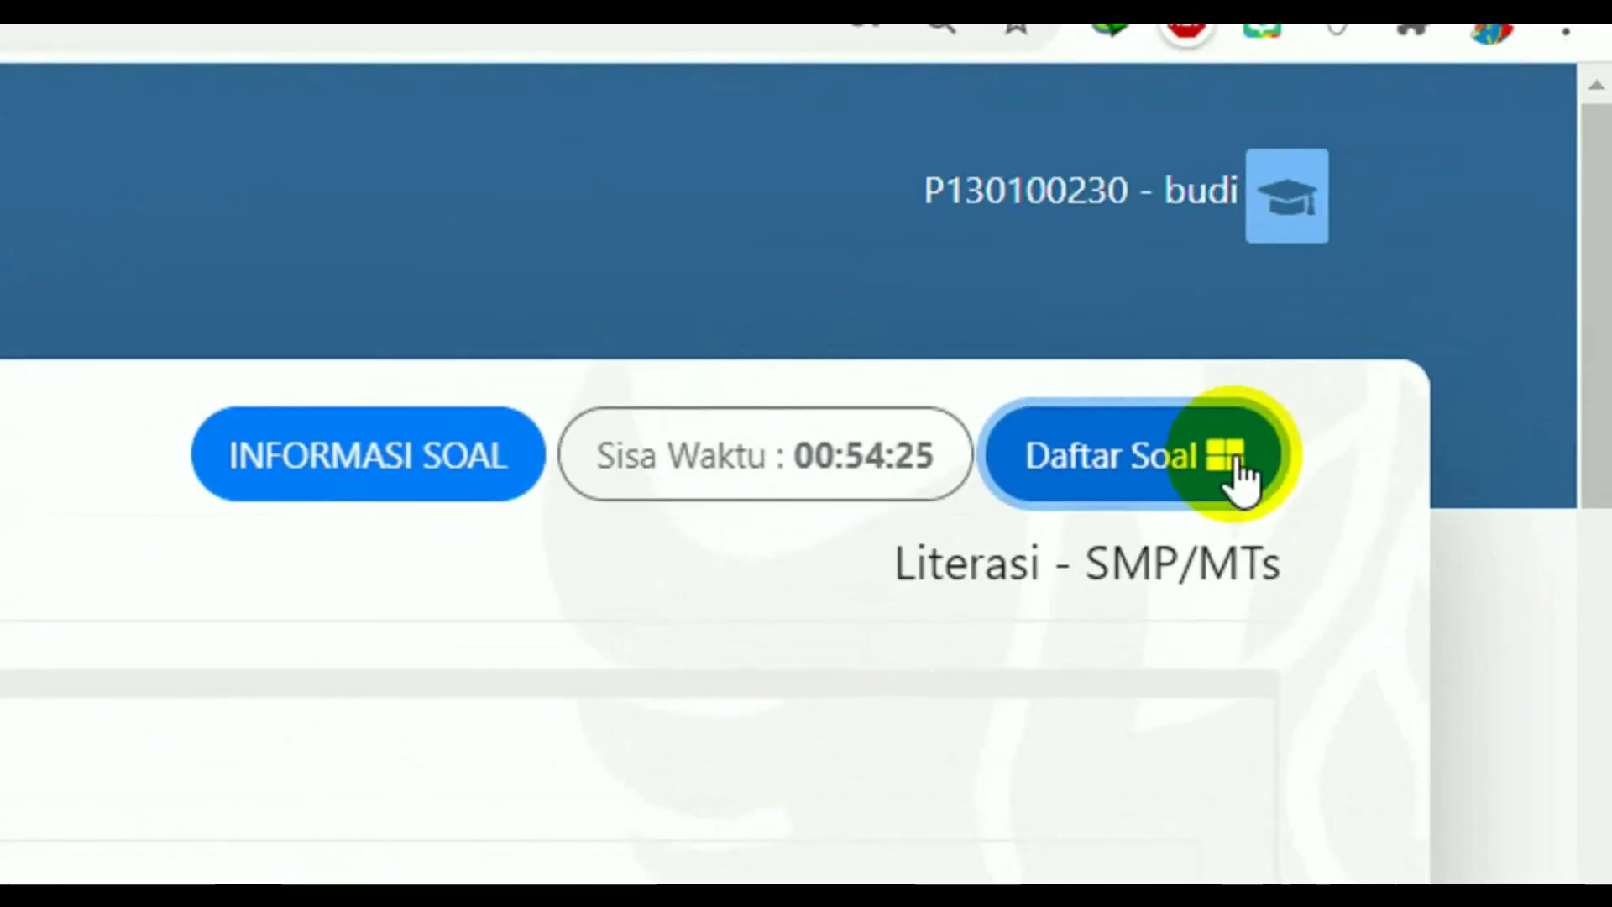
pyautogui.click(1423, 309)
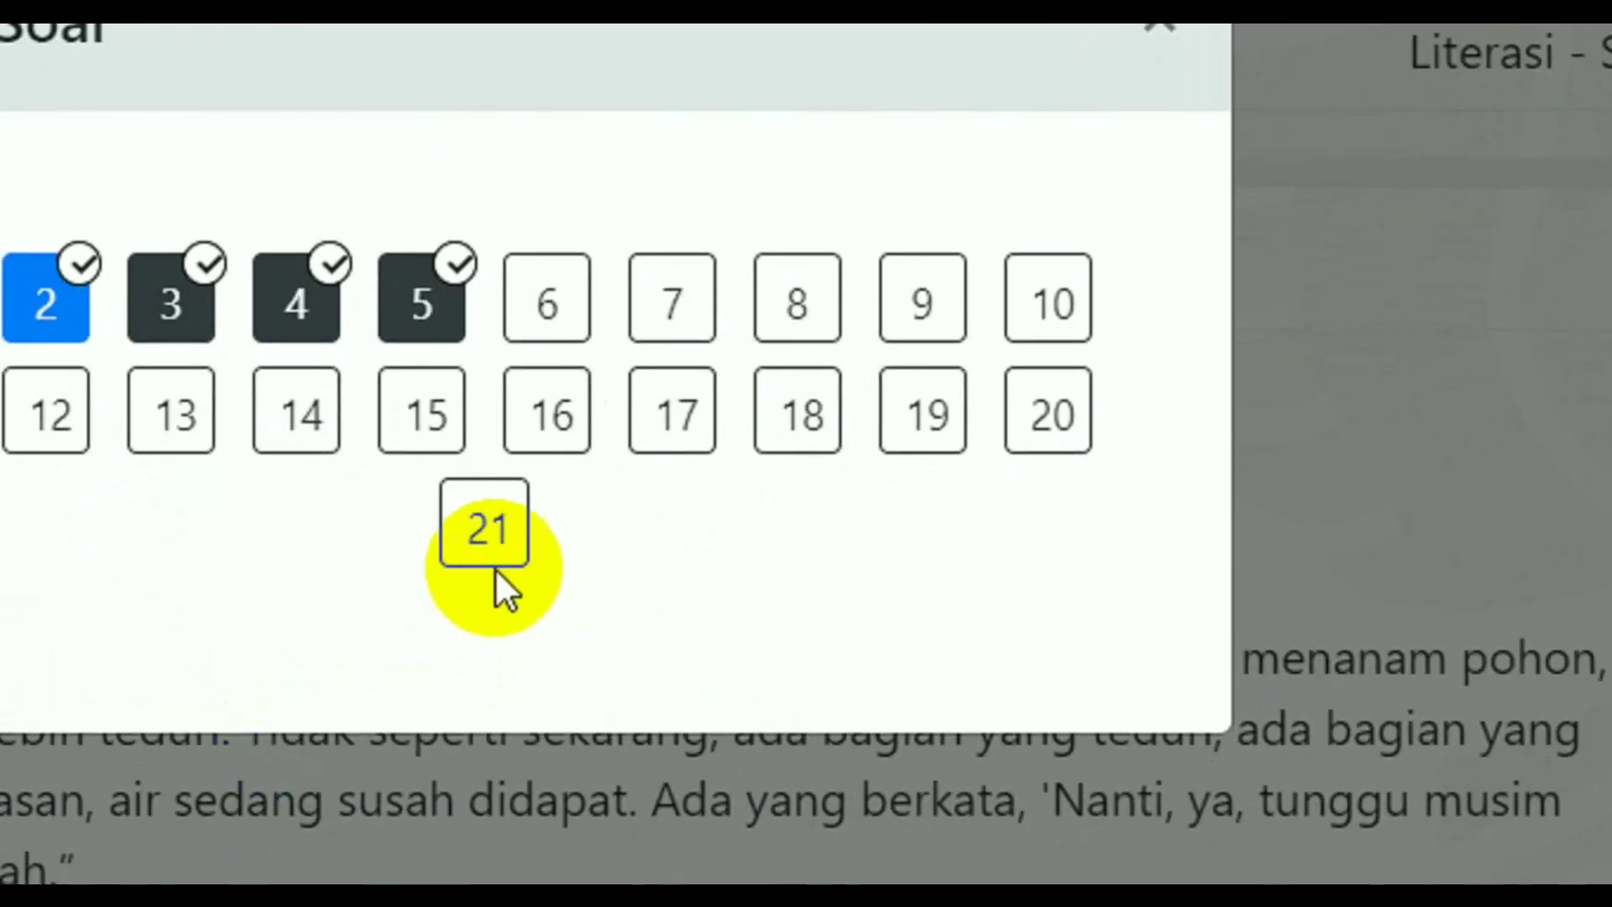
pyautogui.click(381, 590)
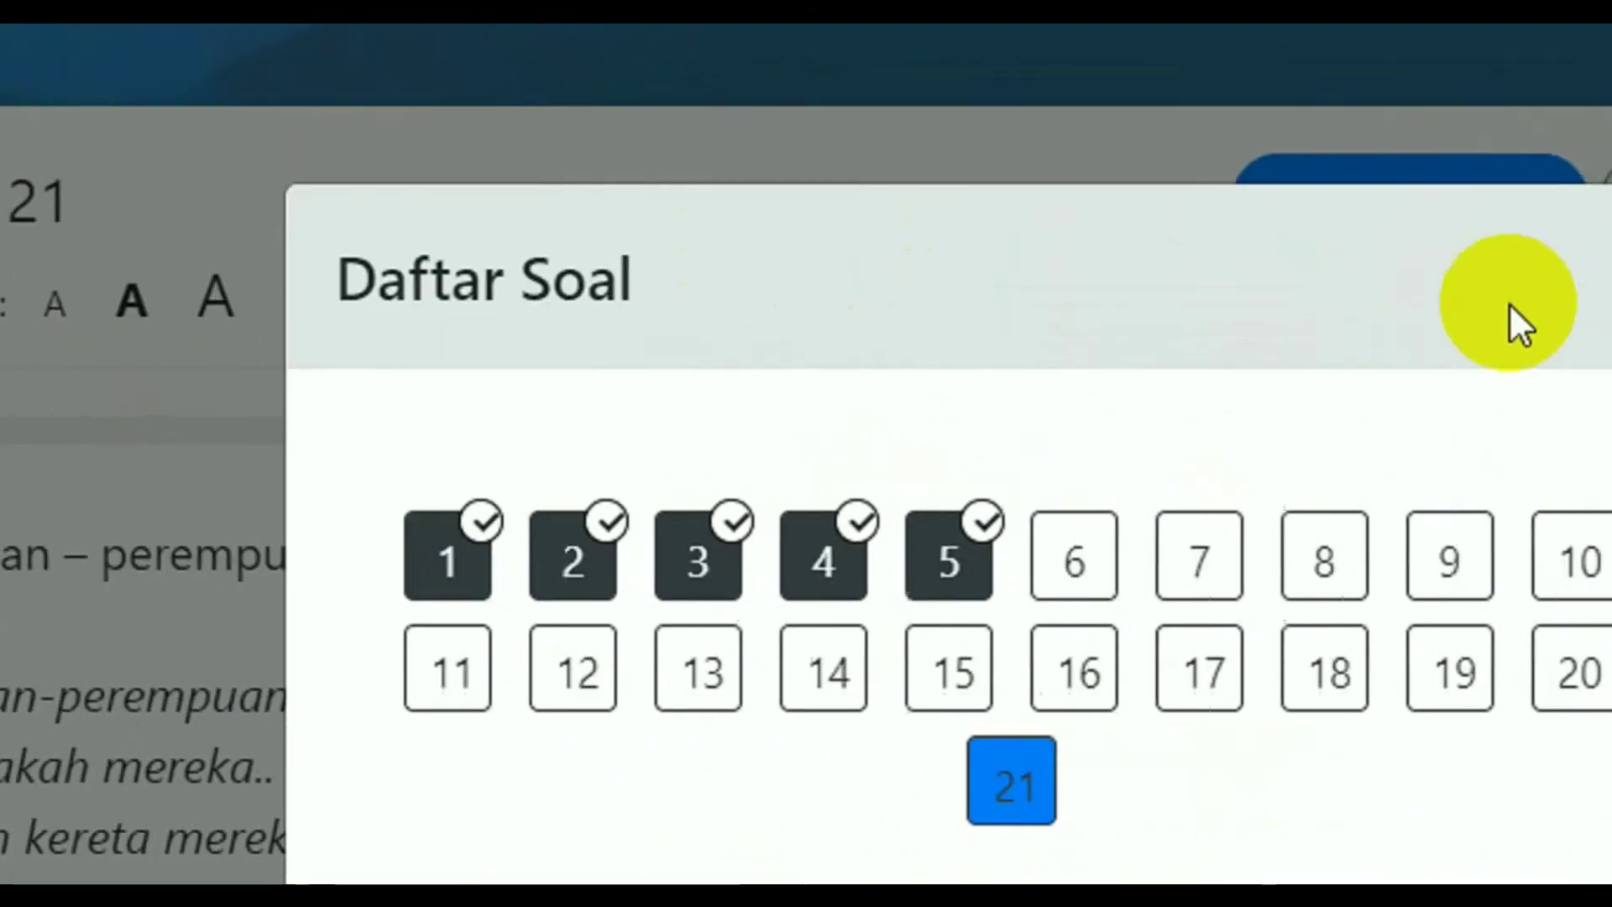
pyautogui.click(1293, 285)
# Step: Answer the essay question 21 with "sudah dijawab" and proceed to the test confirmation
pyautogui.scroll(-10, 1040, 593)
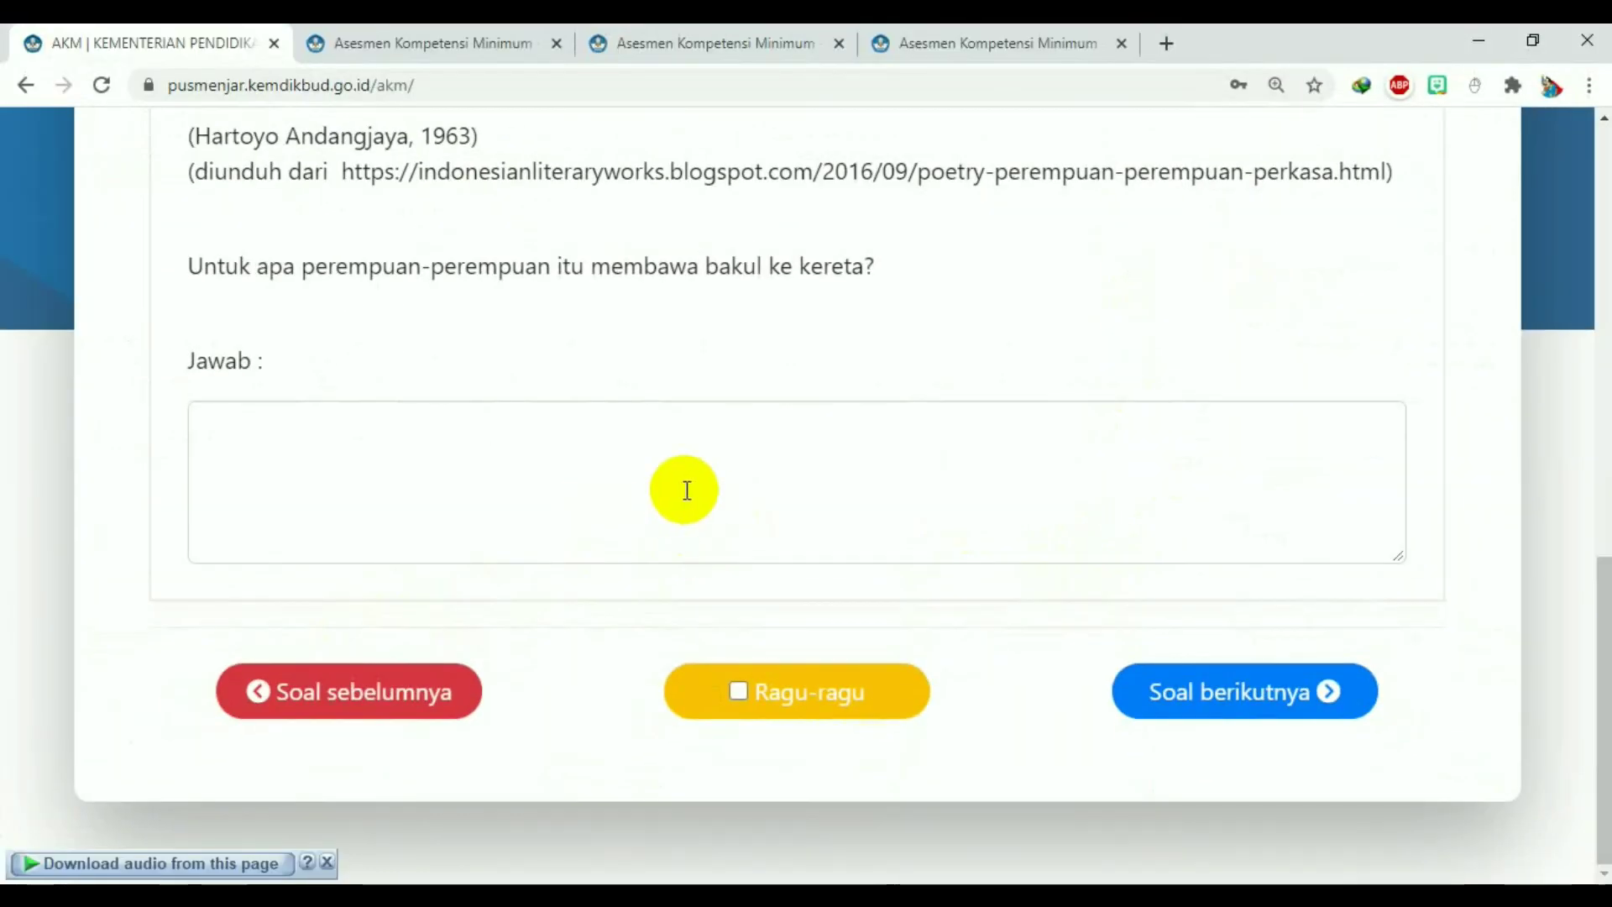
pyautogui.click(718, 468)
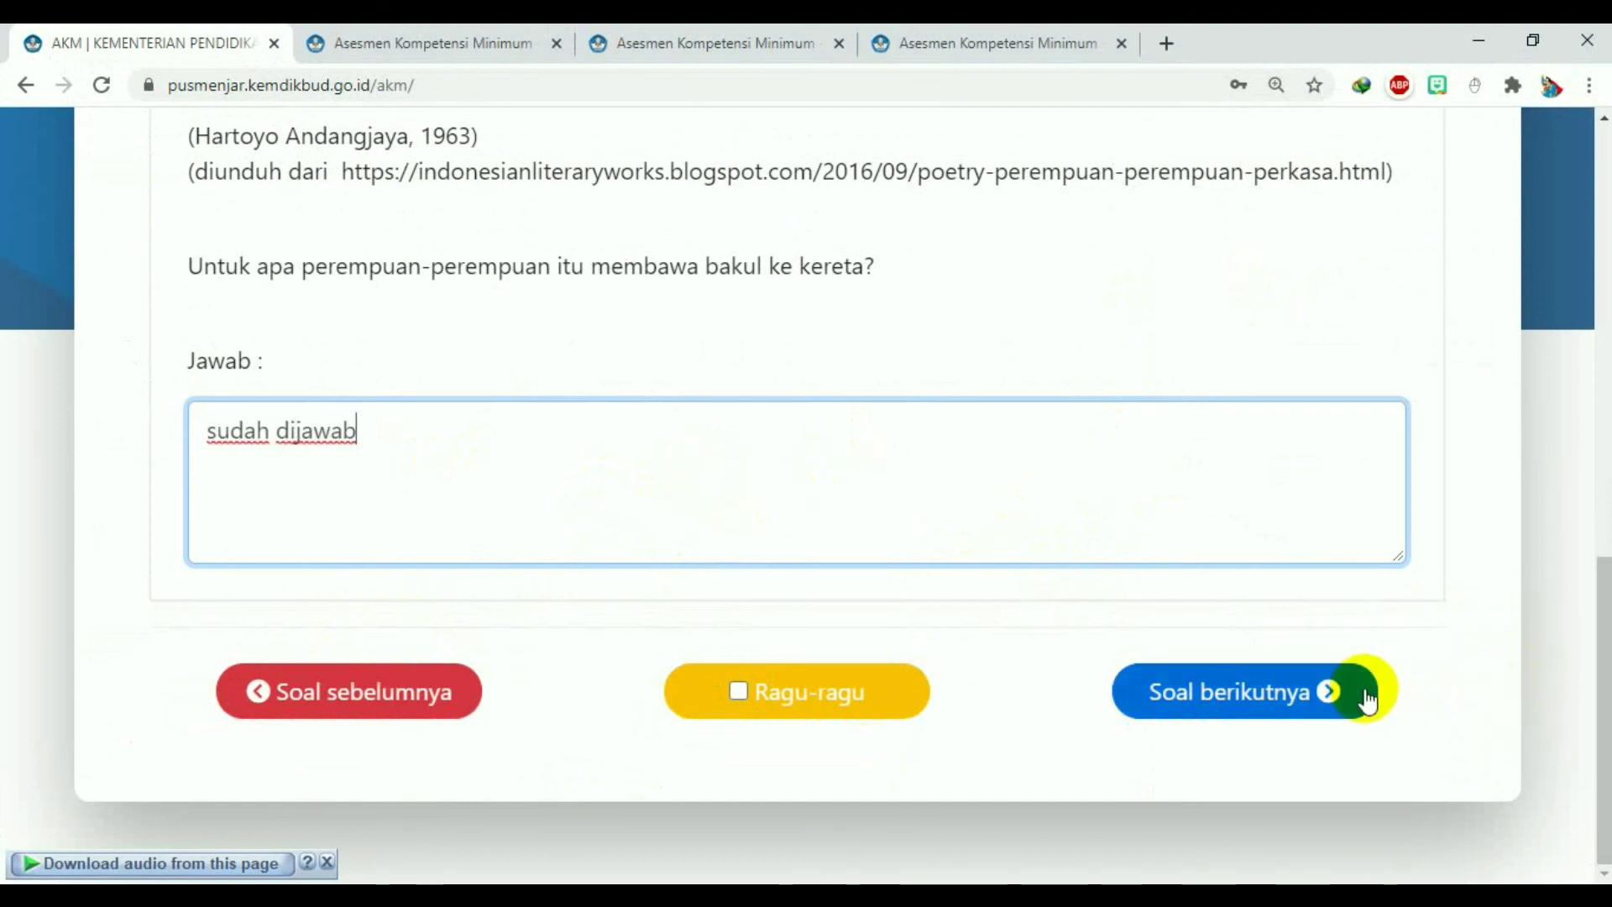
pyautogui.click(1332, 691)
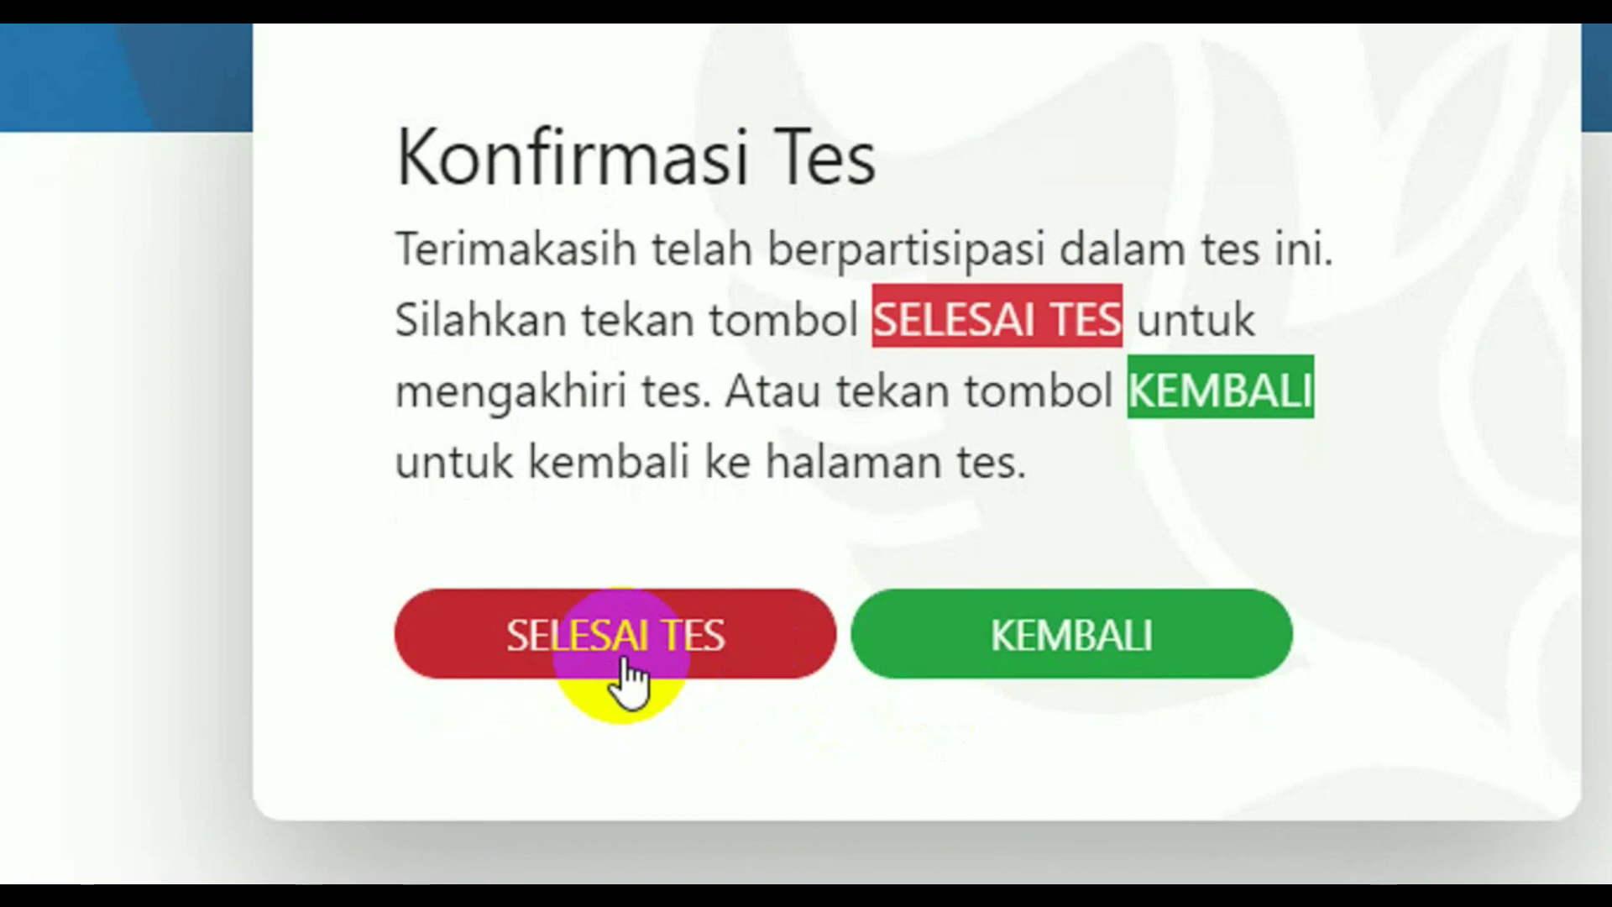
# Step: Finish the test and view the results review from its first question, comparing the given answers with the answer key
pyautogui.click(564, 640)
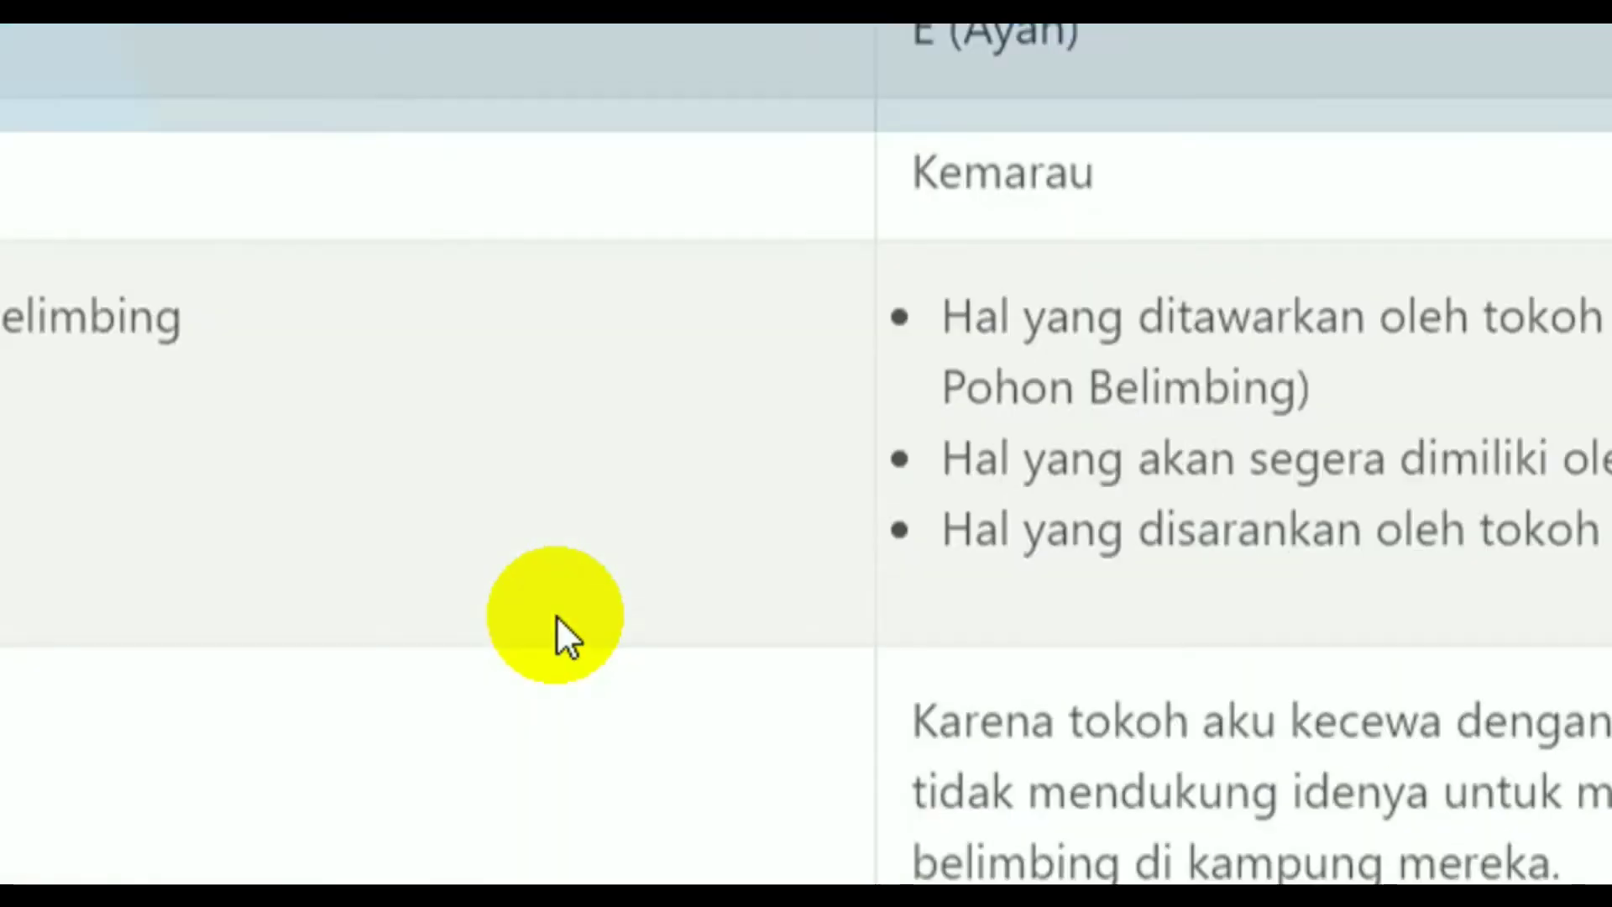
pyautogui.scroll(10, 556, 615)
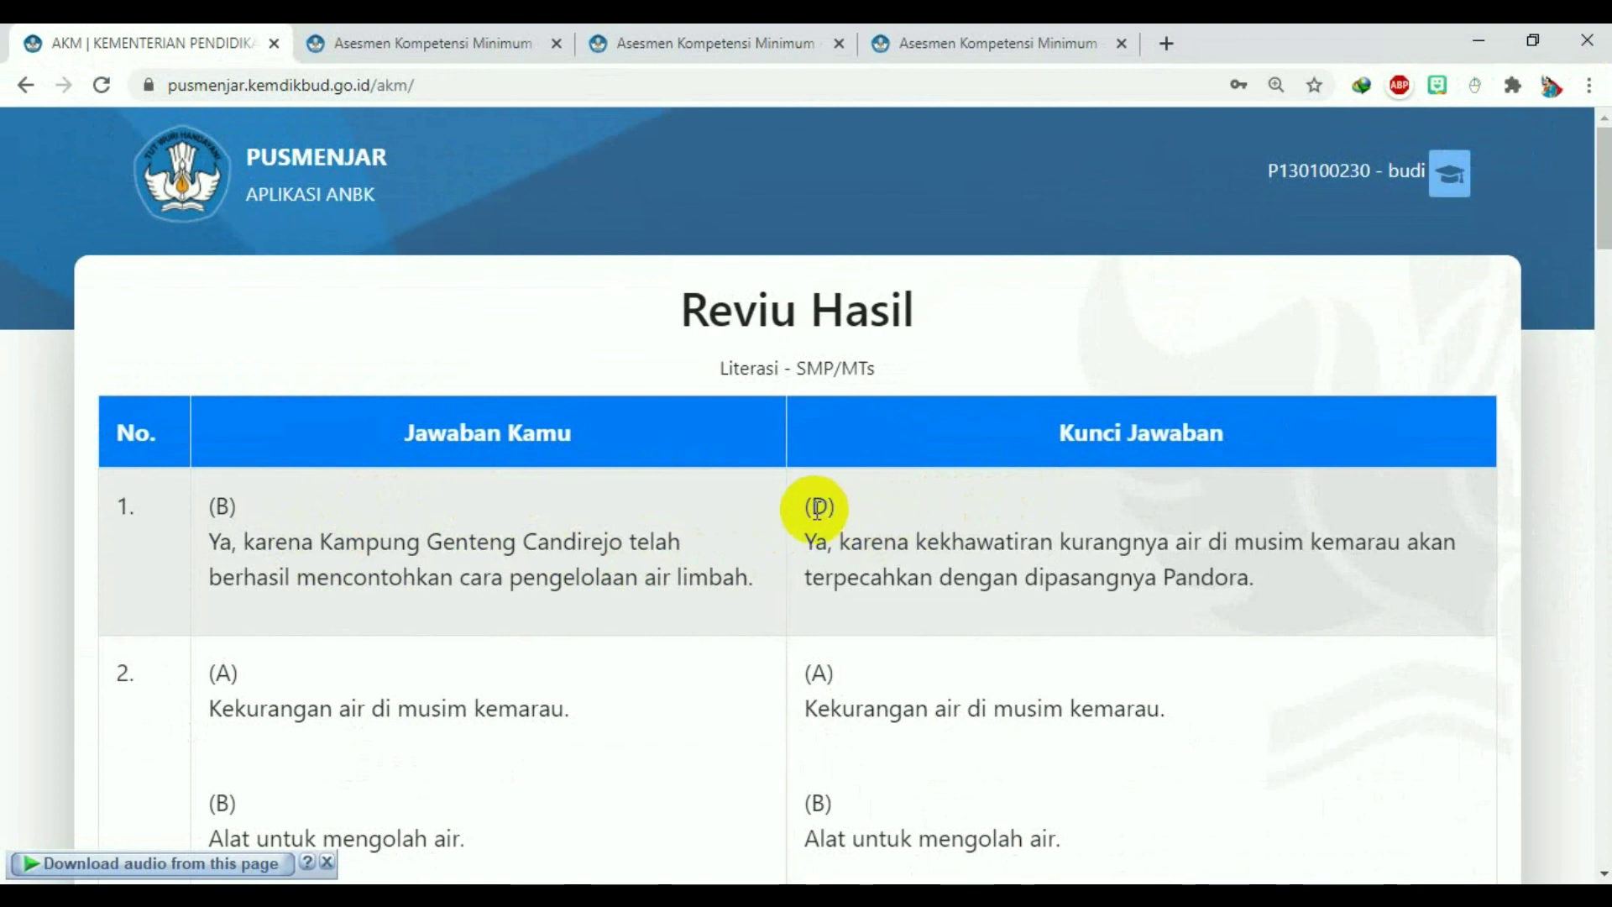
# Step: Compare the given answers with the answer key across all the questions in the Literasi SMP/MTs results review
pyautogui.scroll(-3, 698, 739)
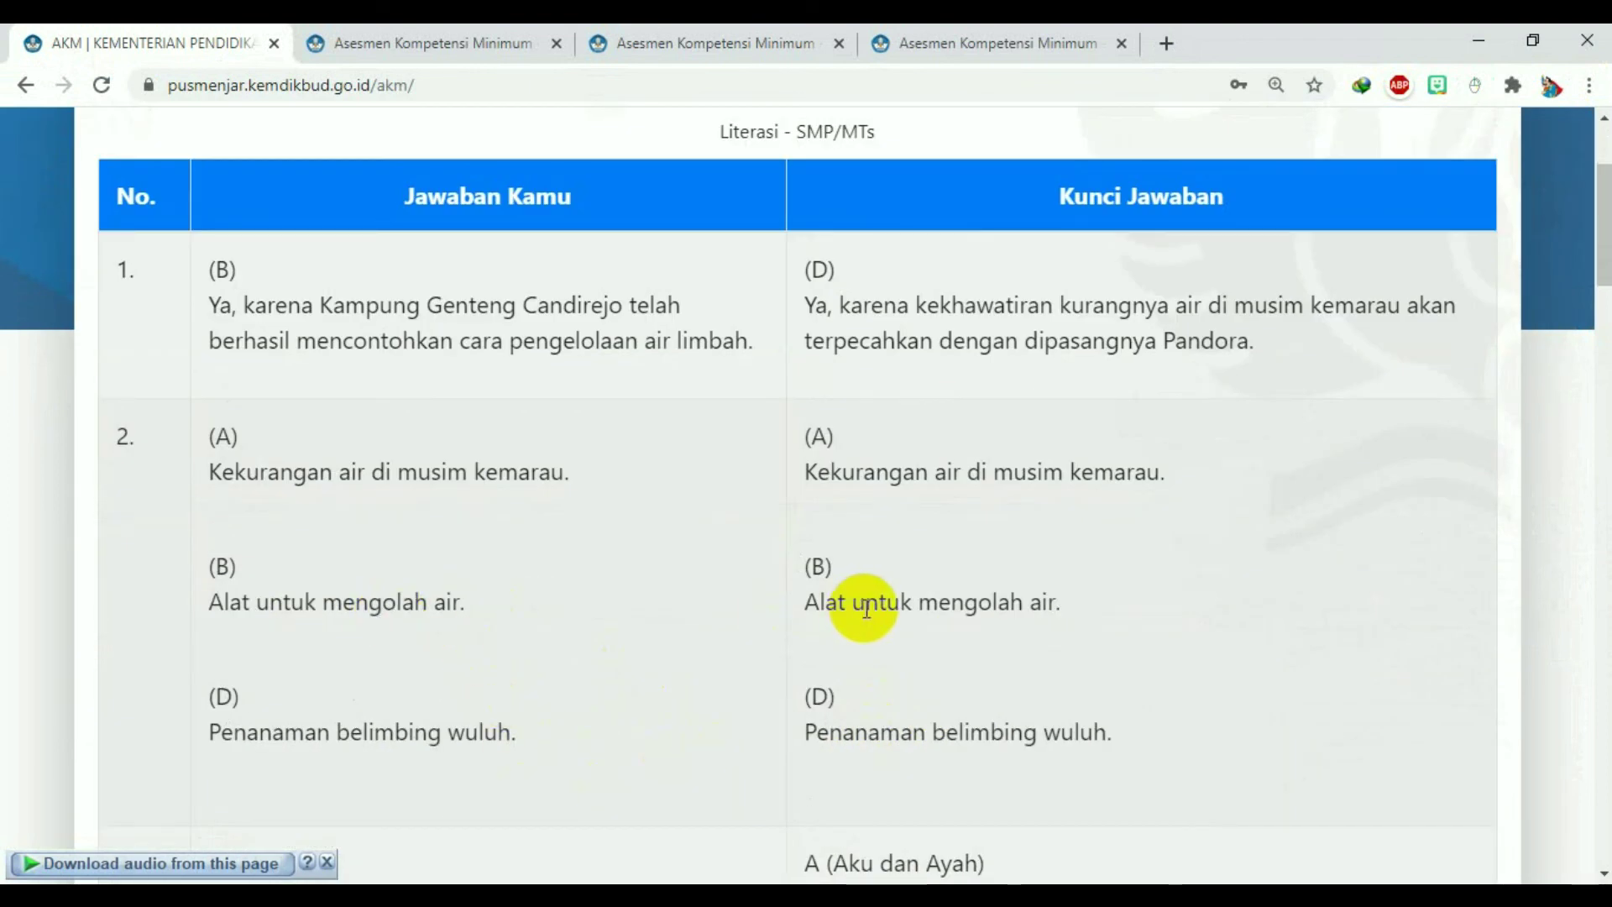
pyautogui.scroll(-4, 477, 713)
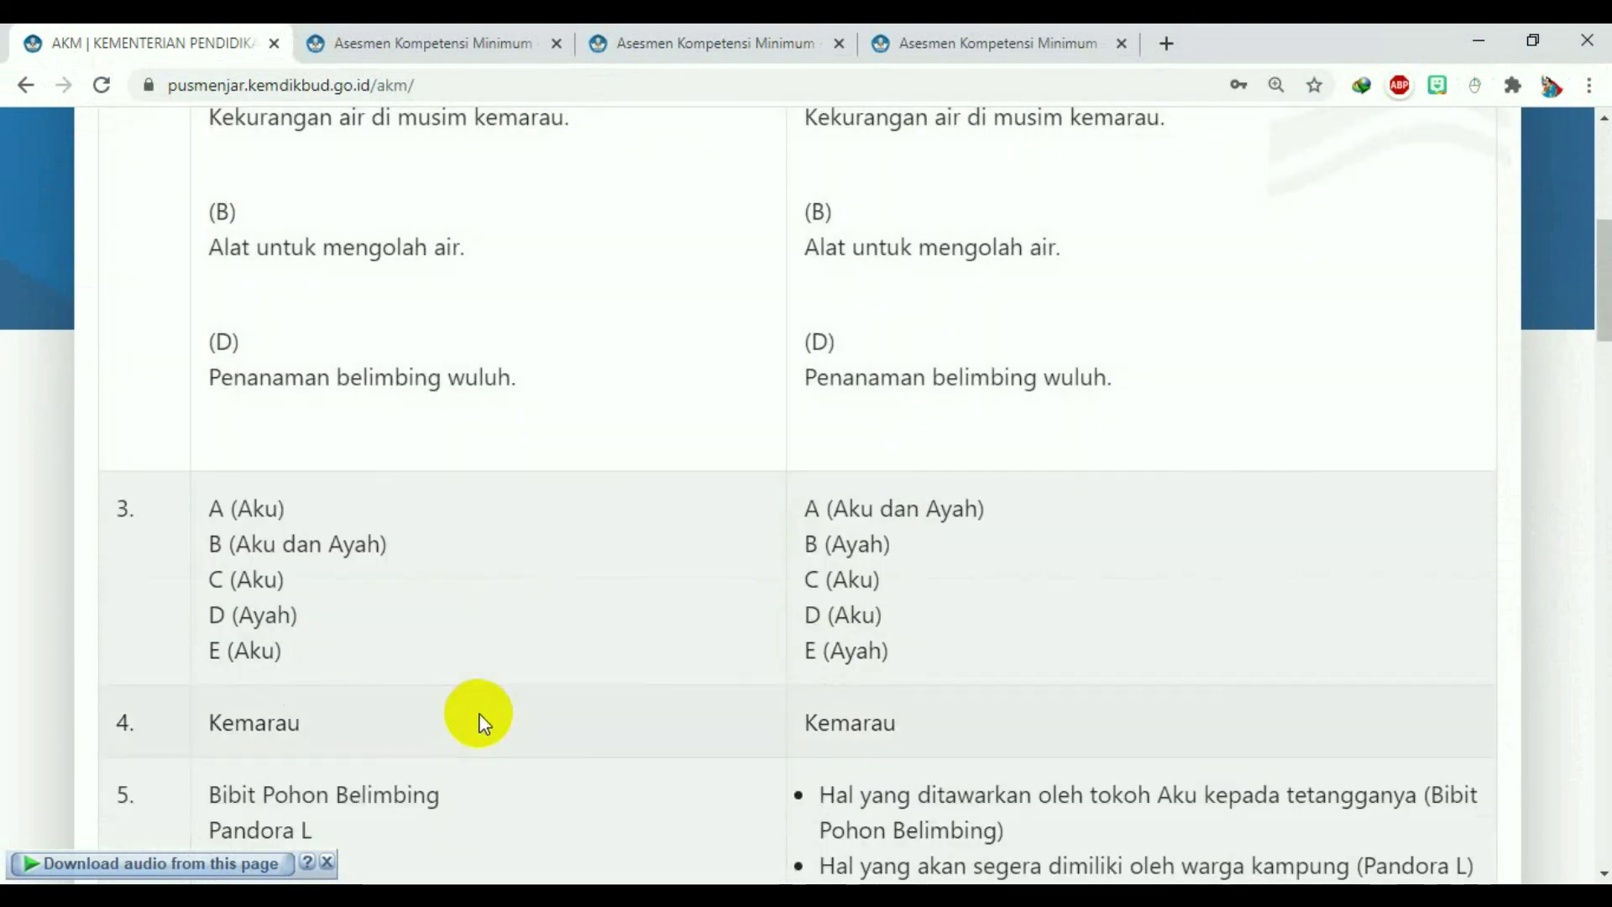
pyautogui.scroll(-4, 486, 710)
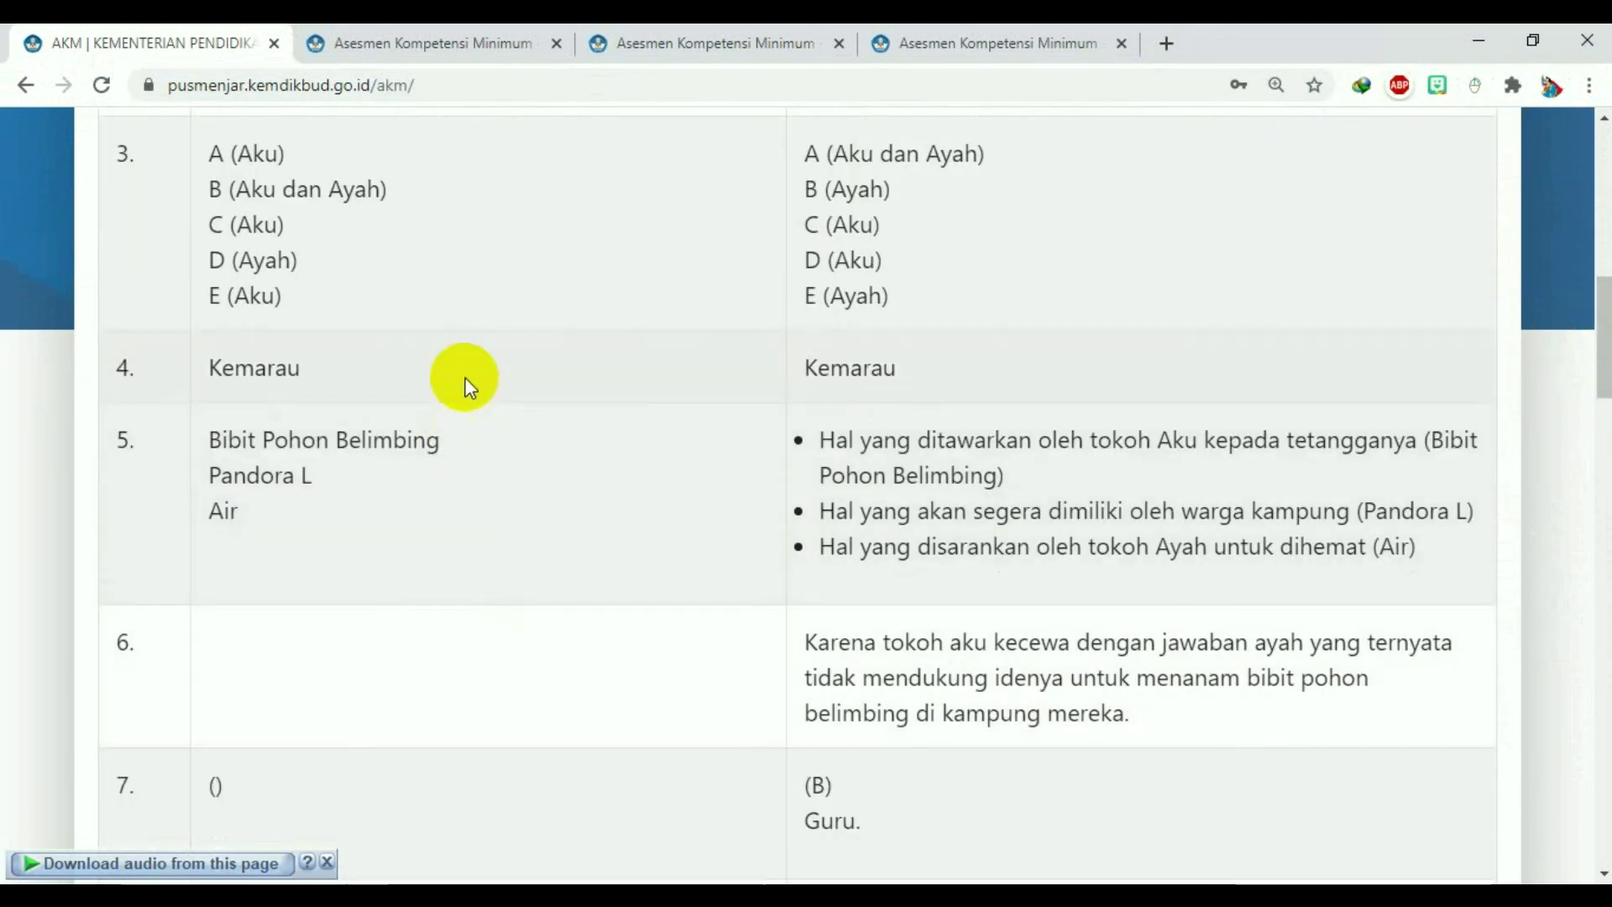
pyautogui.scroll(1, 440, 247)
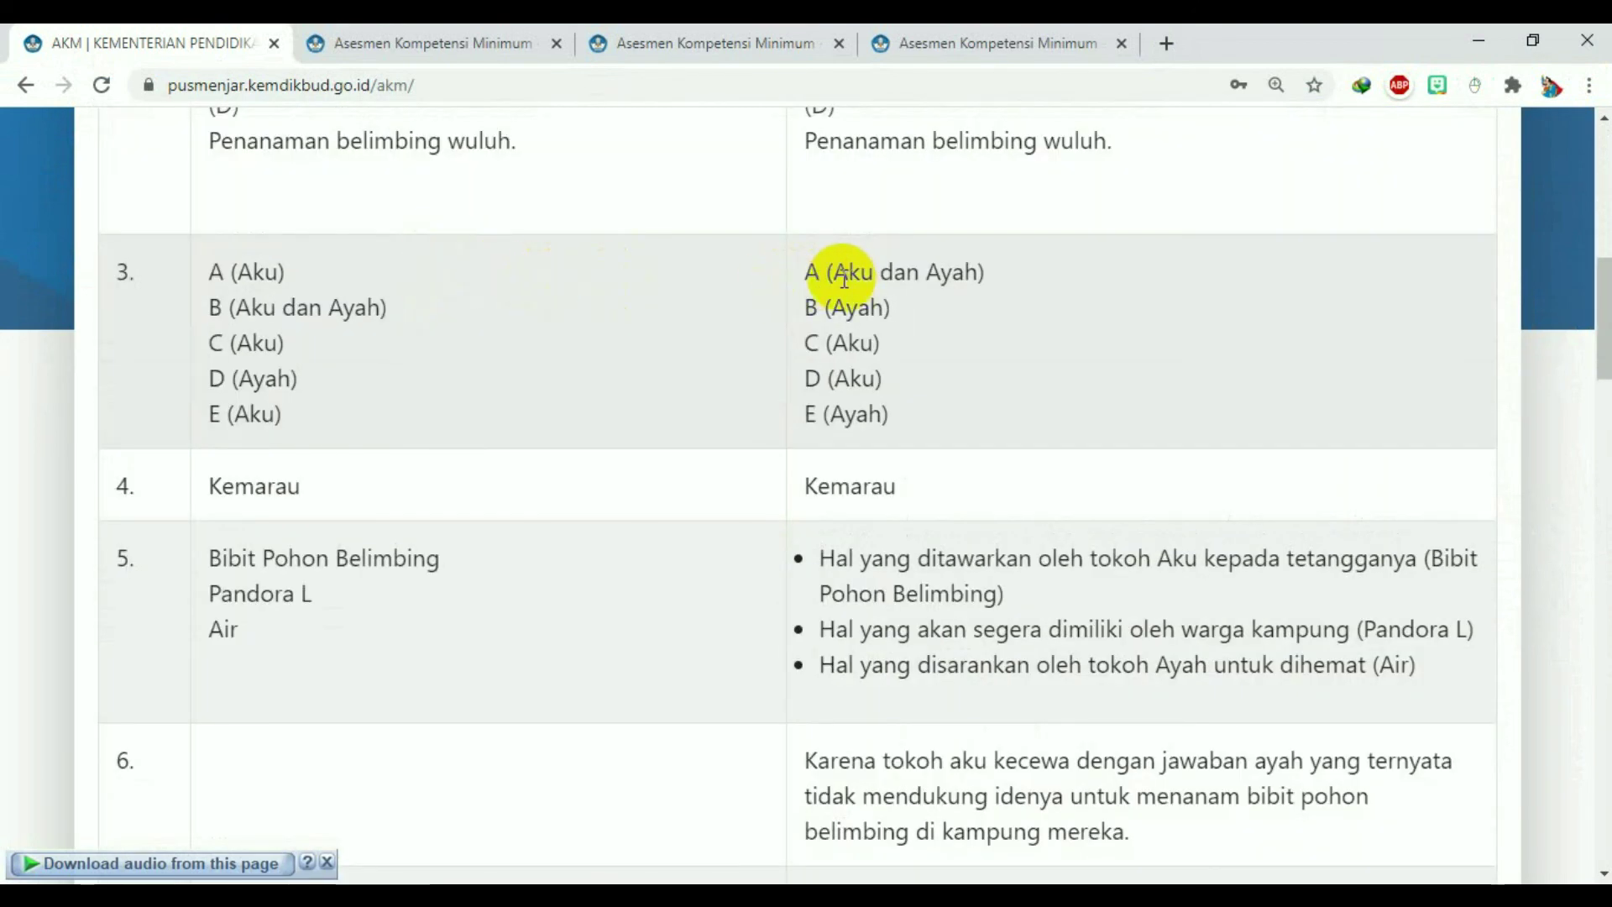
pyautogui.scroll(-10, 782, 639)
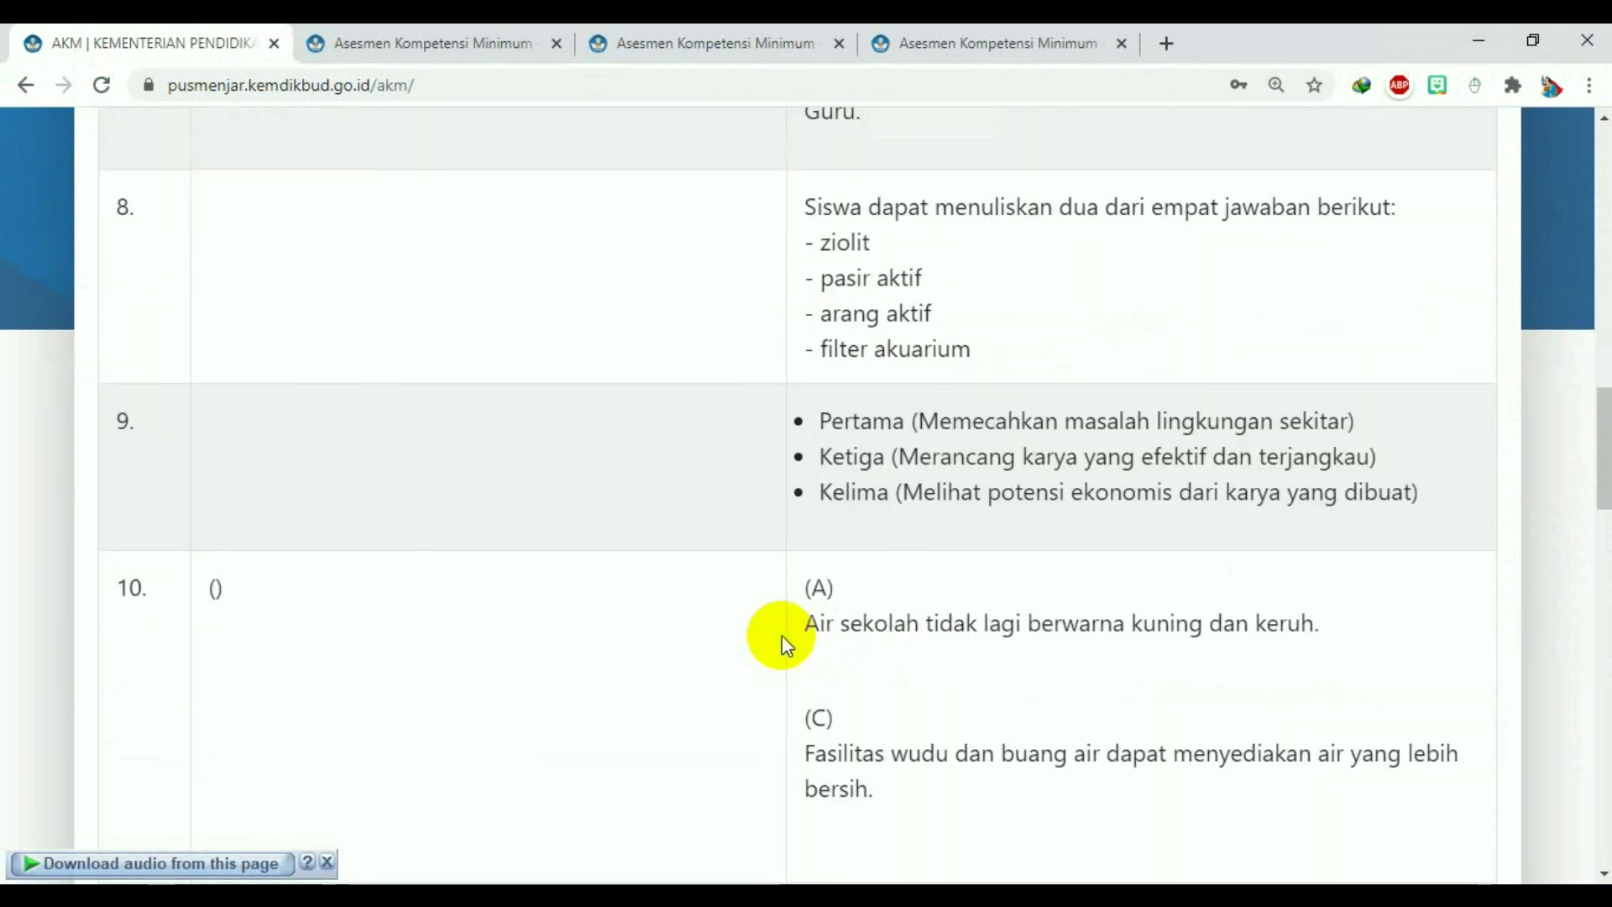
pyautogui.scroll(-15, 756, 591)
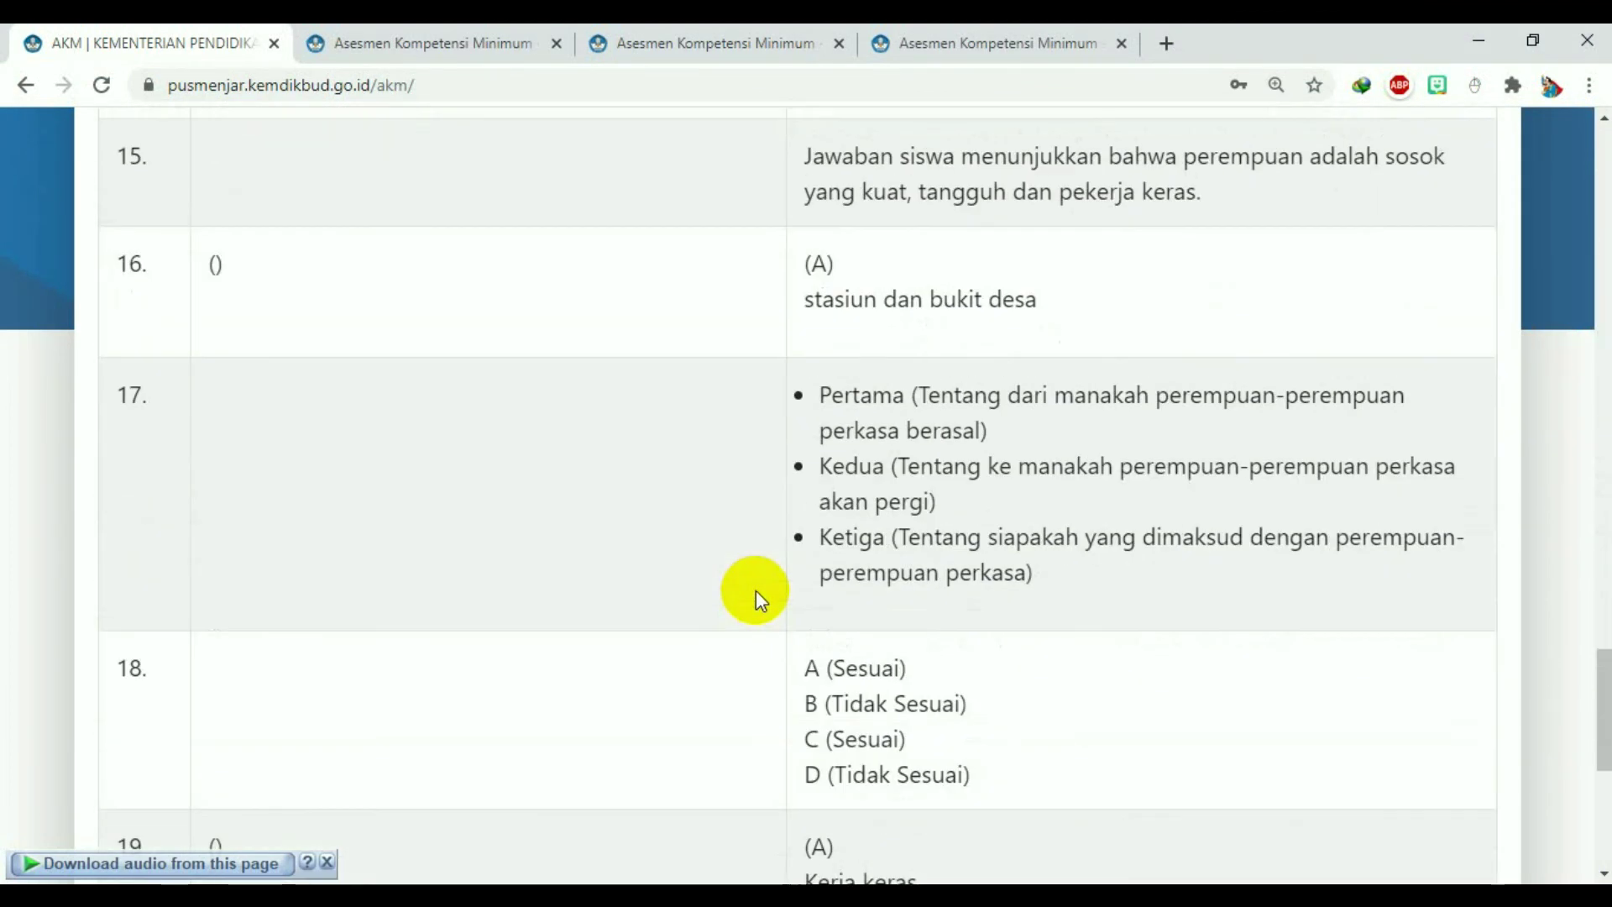
pyautogui.scroll(-7, 755, 591)
pyautogui.scroll(20, 761, 585)
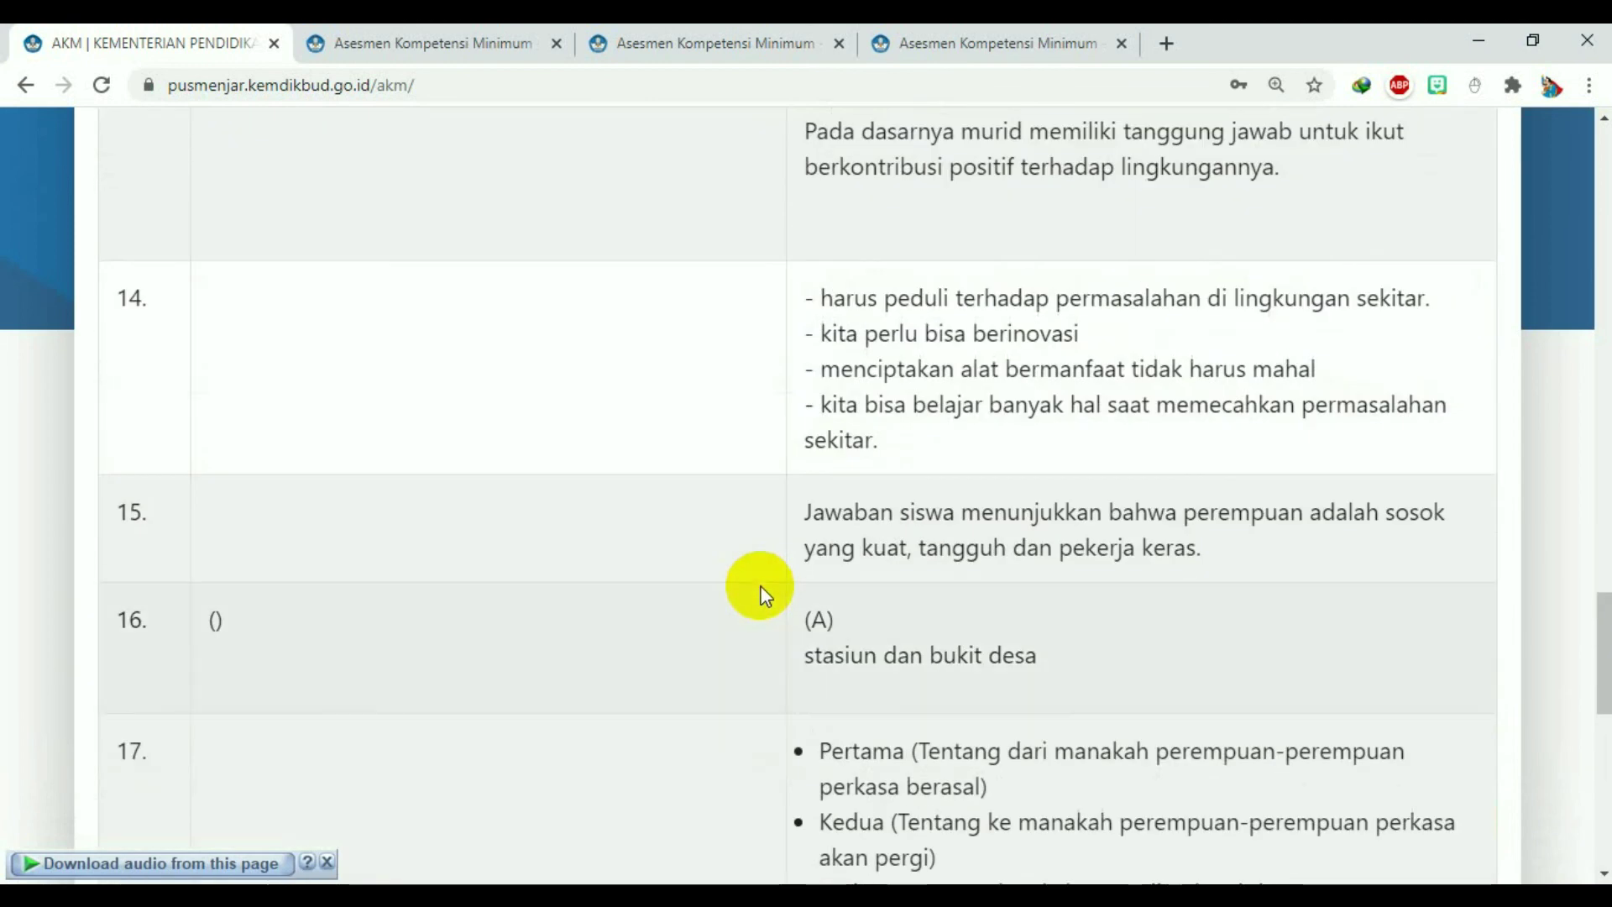
pyautogui.scroll(6, 763, 582)
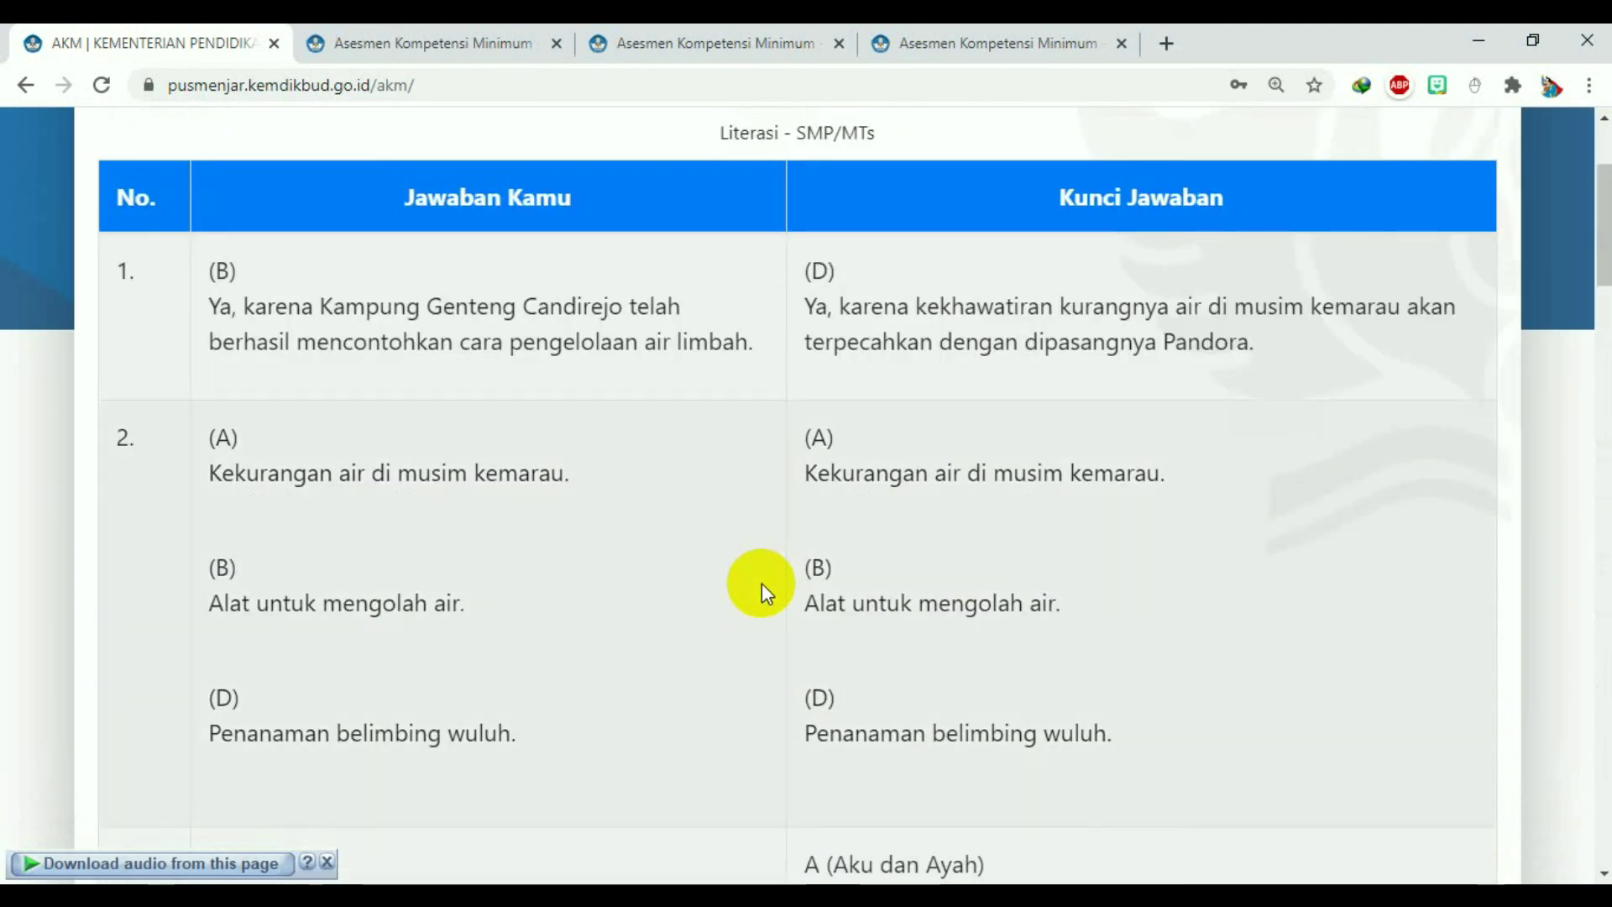
# Step: Log out of the finished Literasi test from the results review and choose the Numerasi material at SMP/MTs level
pyautogui.scroll(-18, 763, 582)
pyautogui.scroll(-20, 763, 583)
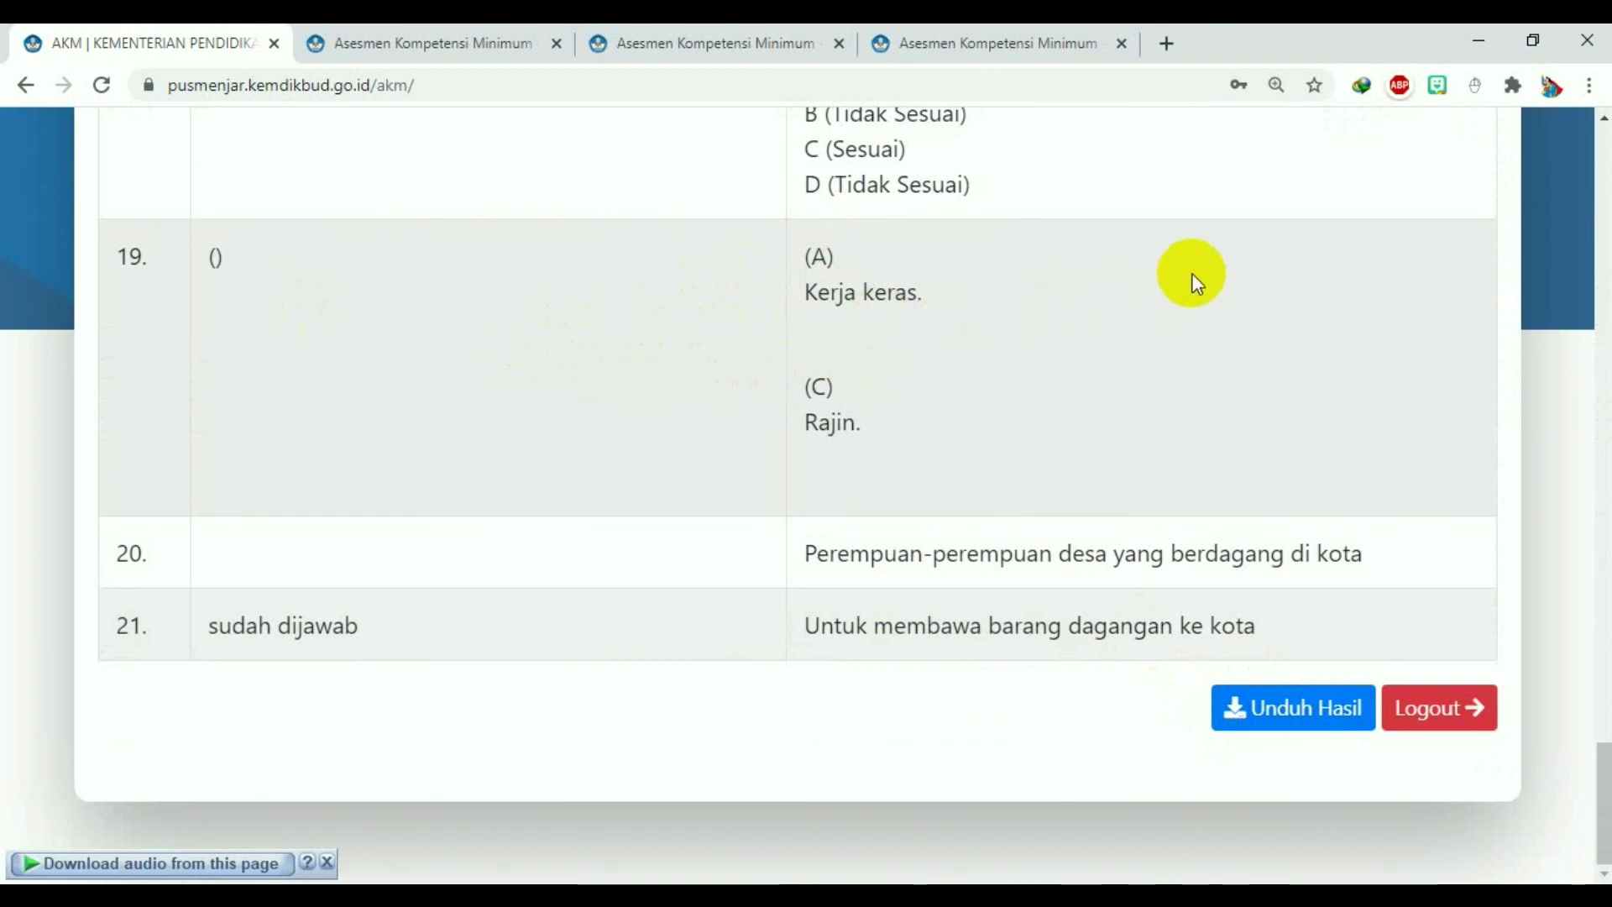
pyautogui.click(1464, 713)
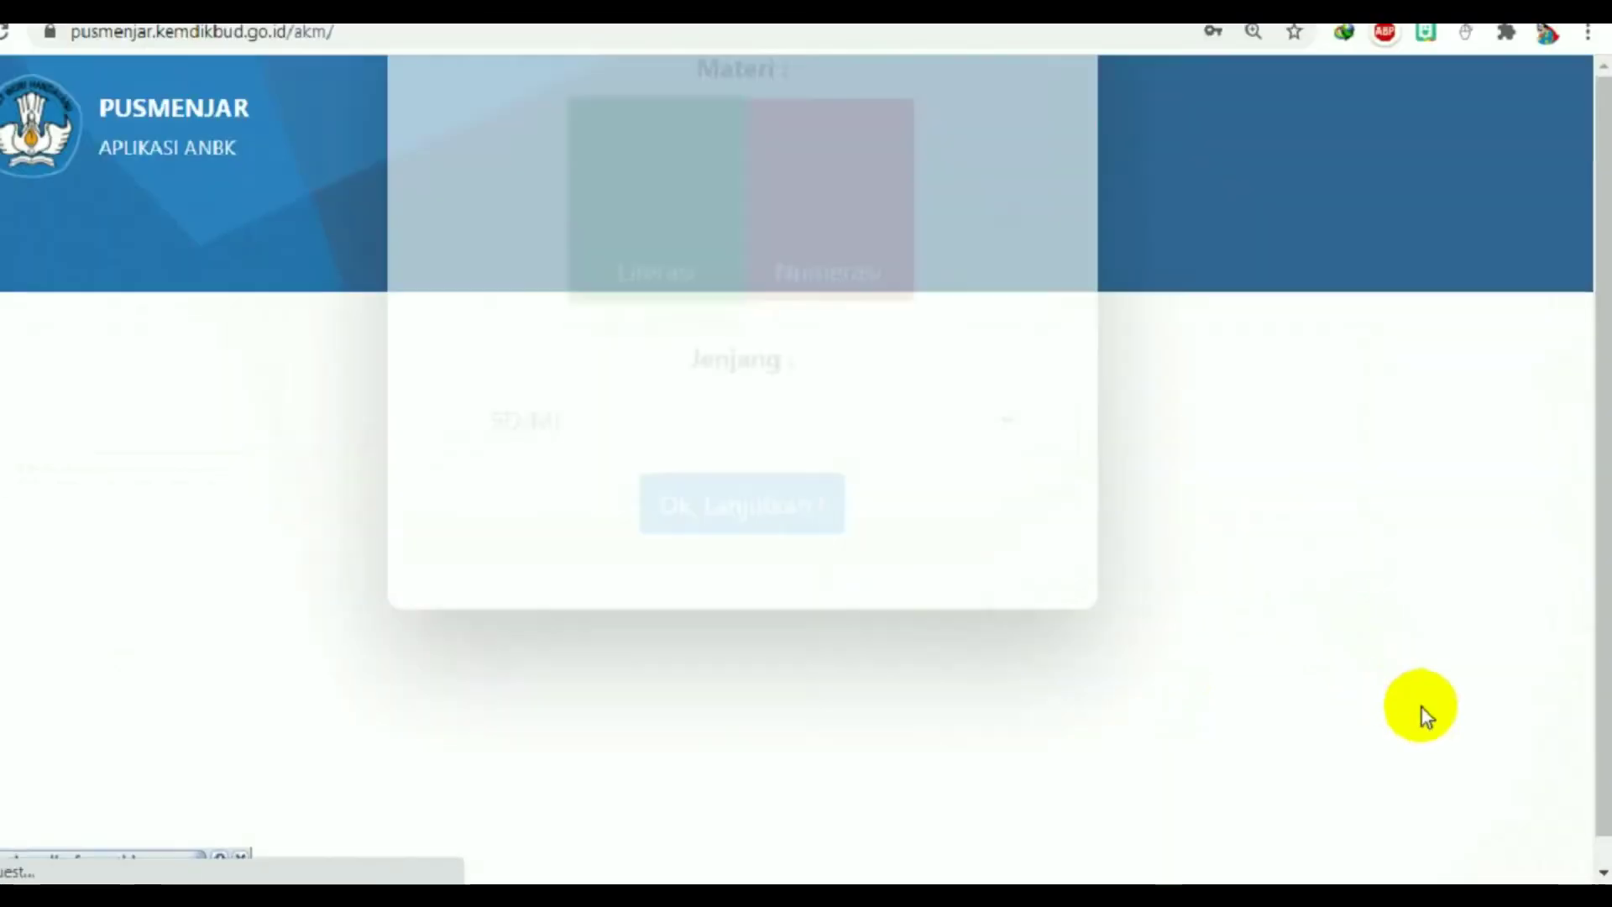
pyautogui.click(847, 206)
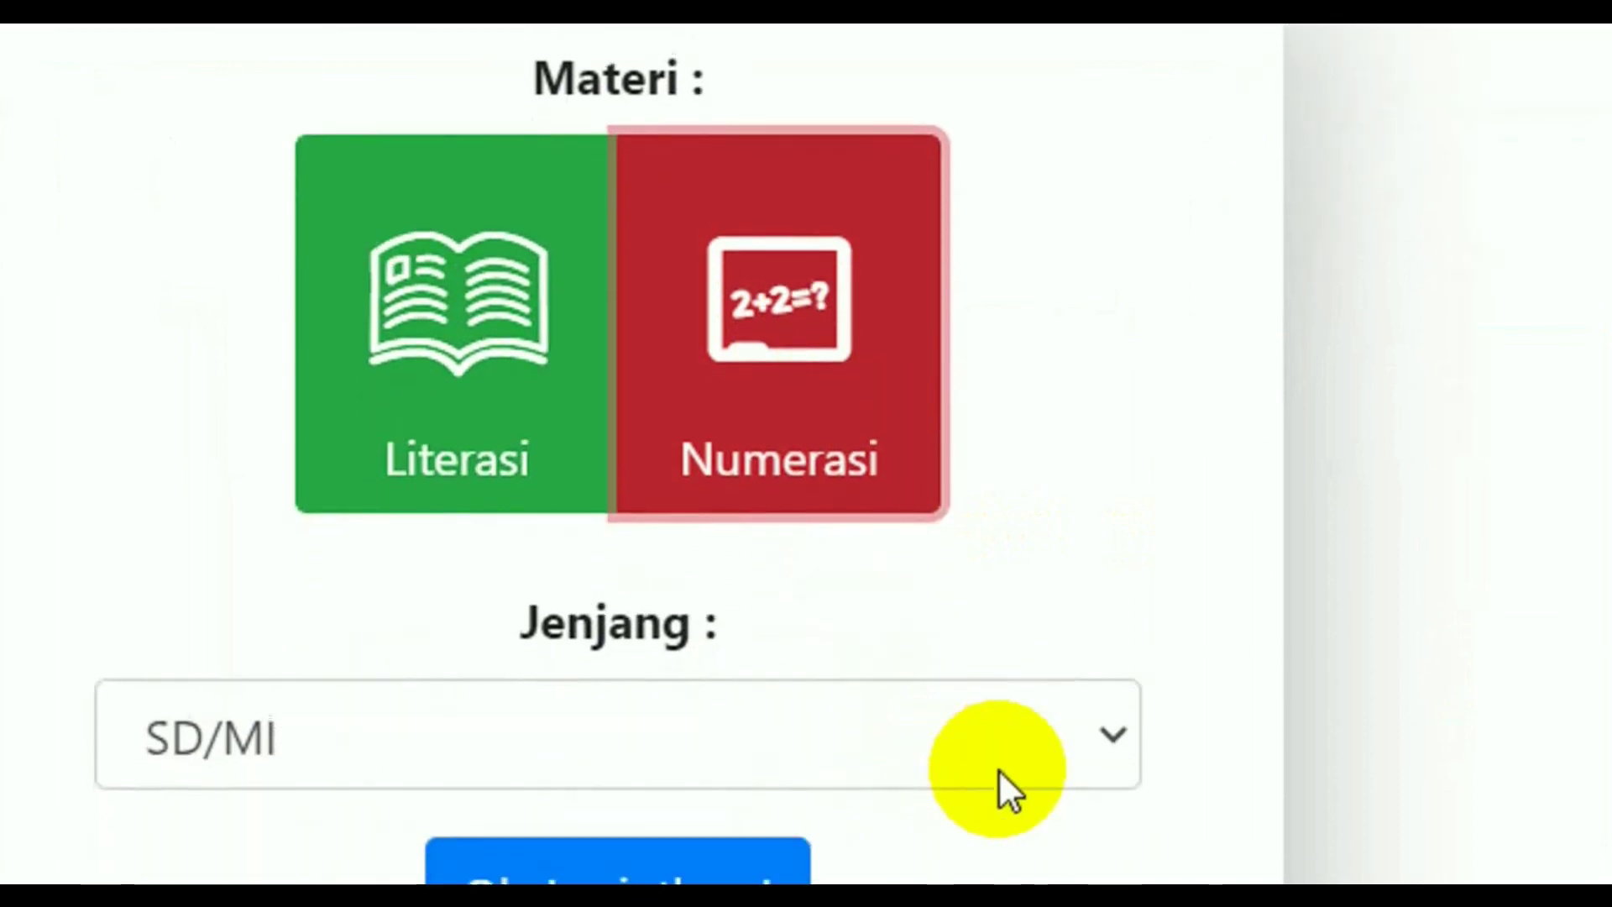
pyautogui.click(1087, 749)
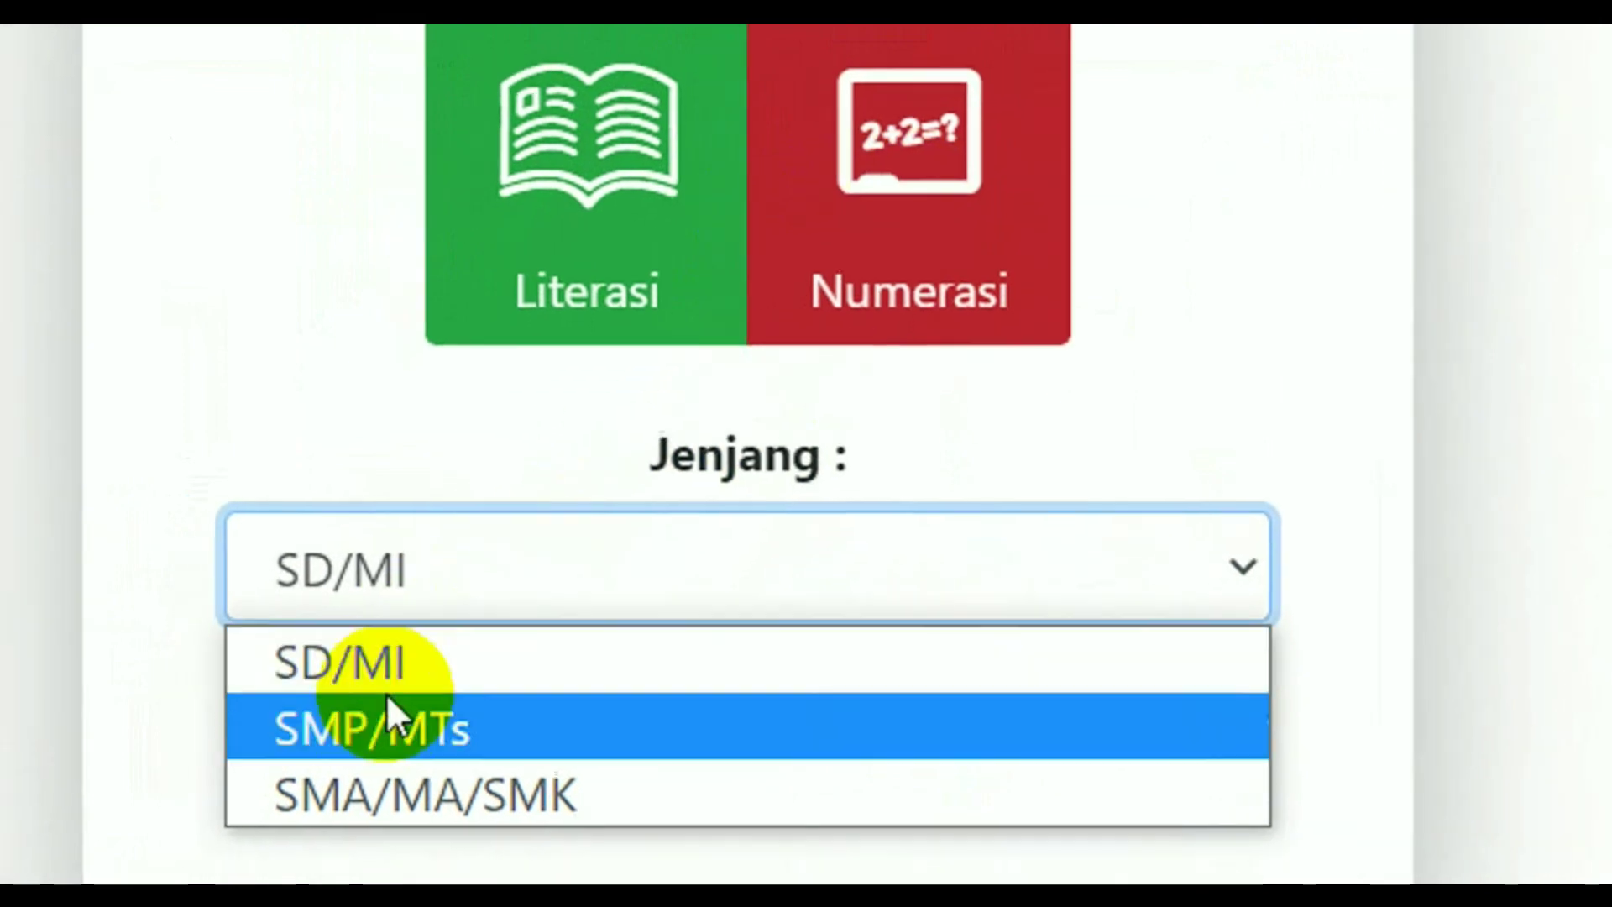
pyautogui.click(386, 692)
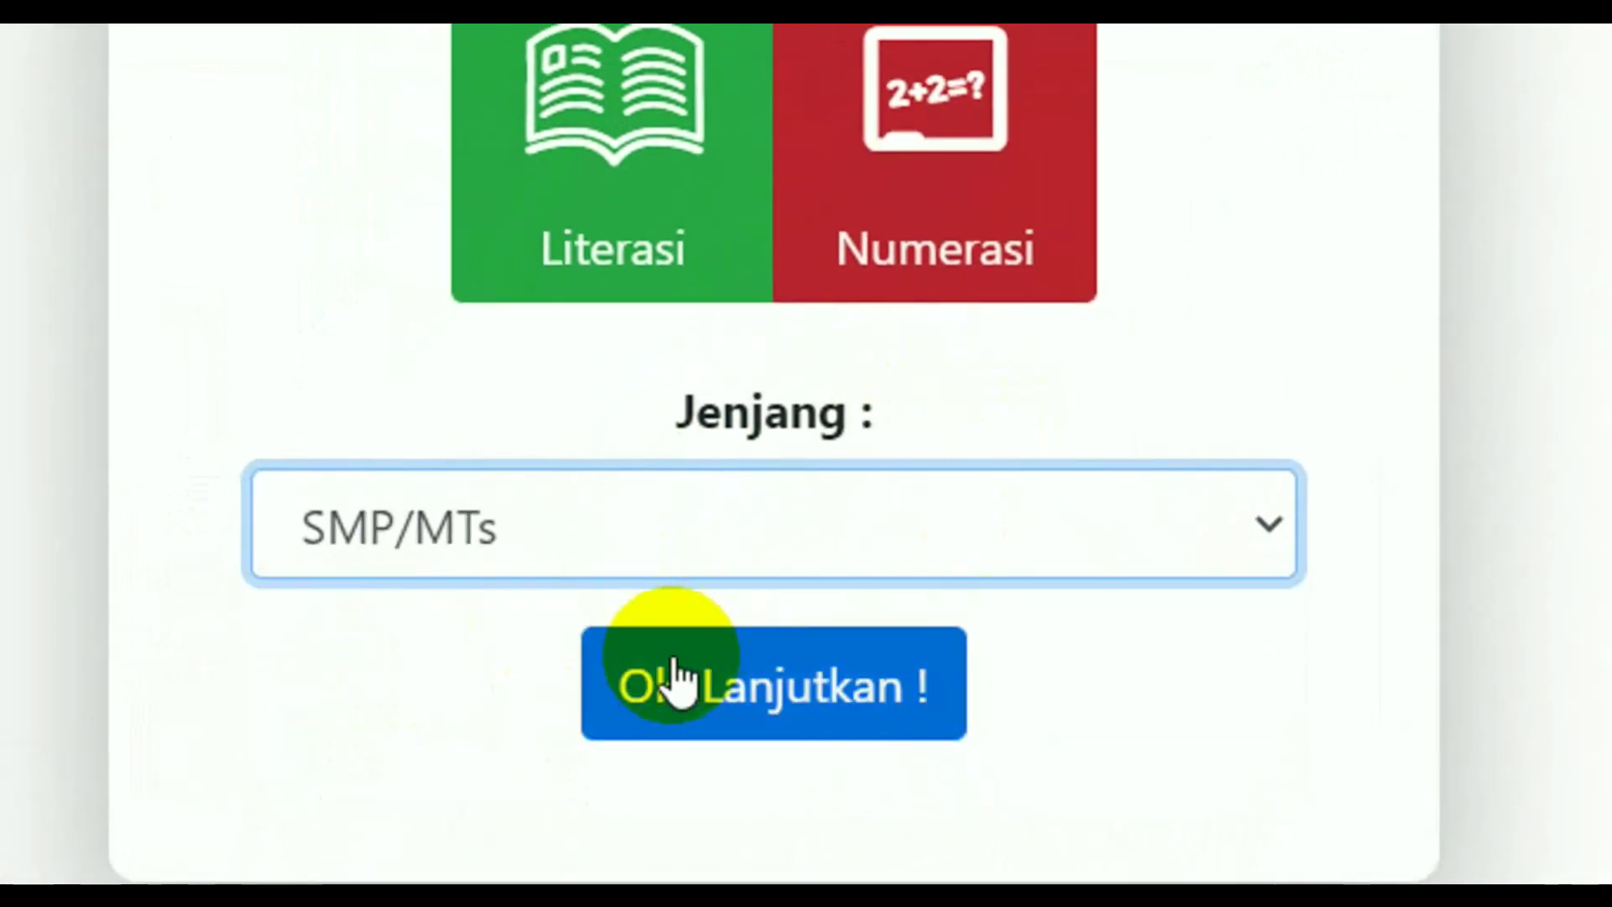